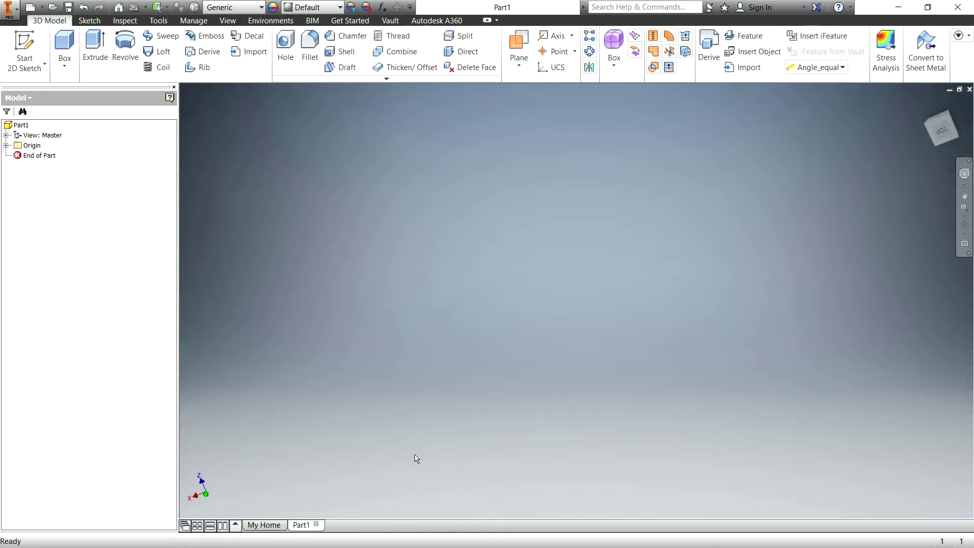
# Step: Draw a box centred on the origin and extrude it 50 mm into a solid block
pyautogui.click(73, 41)
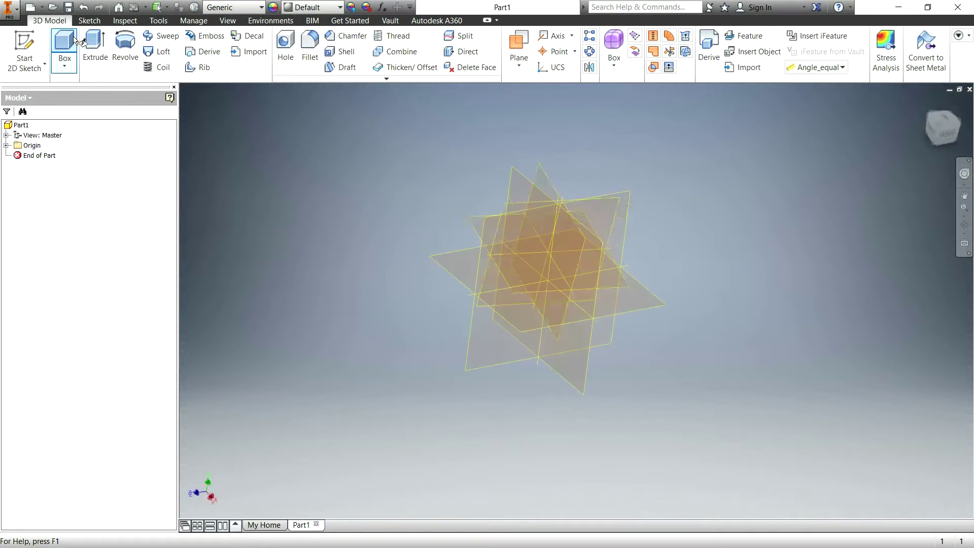
pyautogui.click(546, 331)
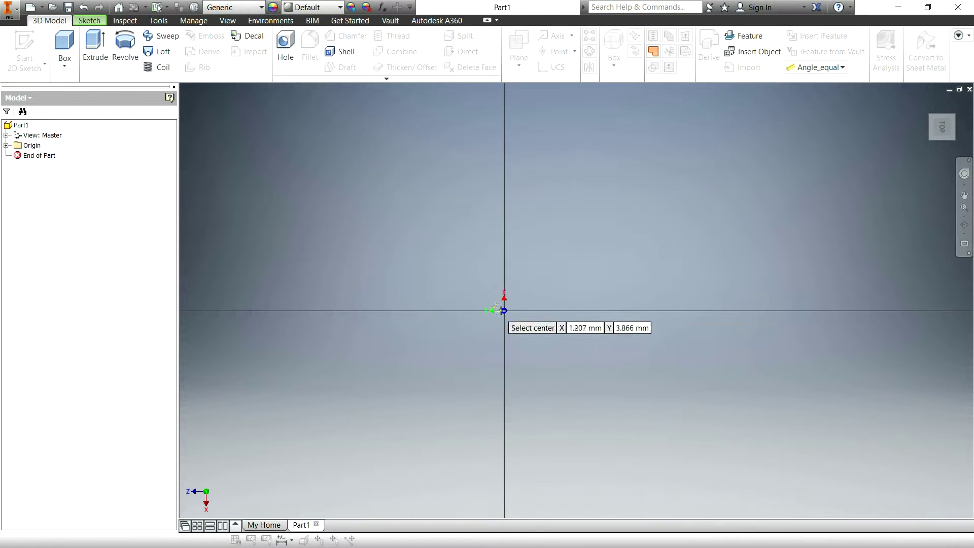
pyautogui.click(504, 311)
pyautogui.click(881, 139)
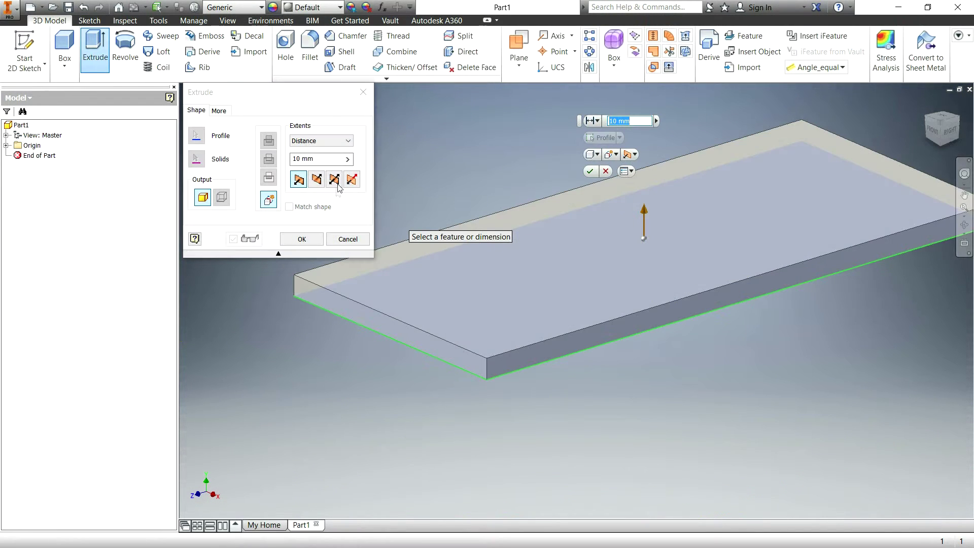
pyautogui.click(312, 159)
pyautogui.write('50')
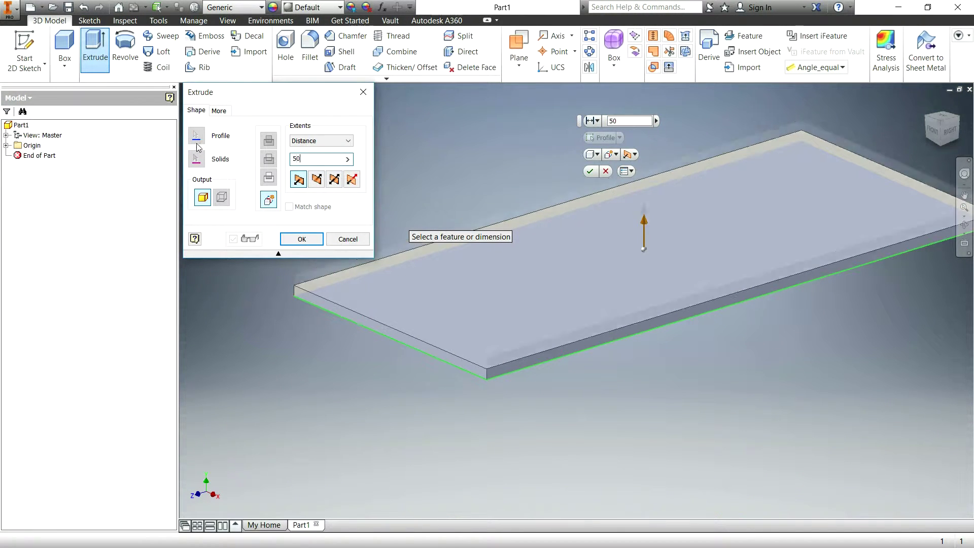
pyautogui.press('Return')
pyautogui.scroll(3, 827, 312)
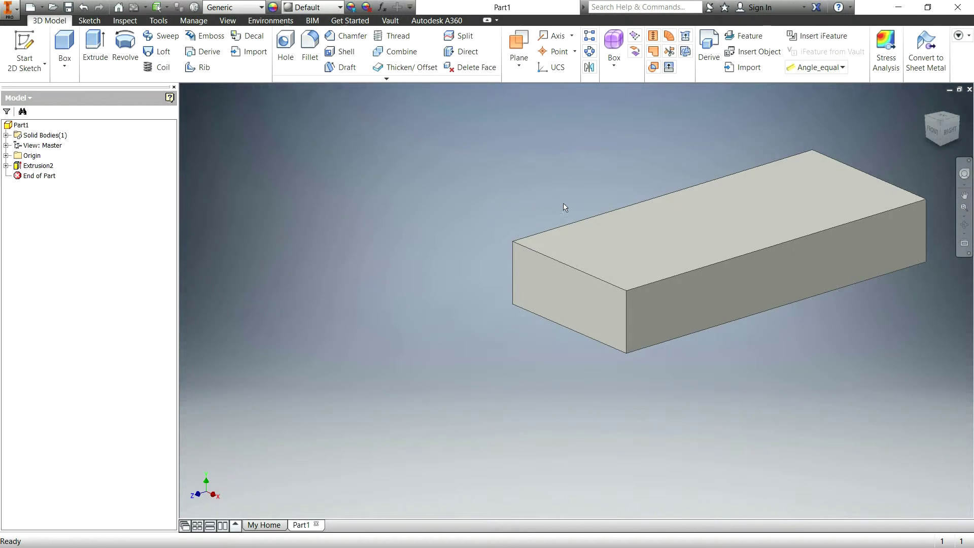
# Step: Centre the block in view and start a Fillet at the default 2 mm radius
pyautogui.moveTo(565, 207); pyautogui.dragTo(440, 211, button='middle')
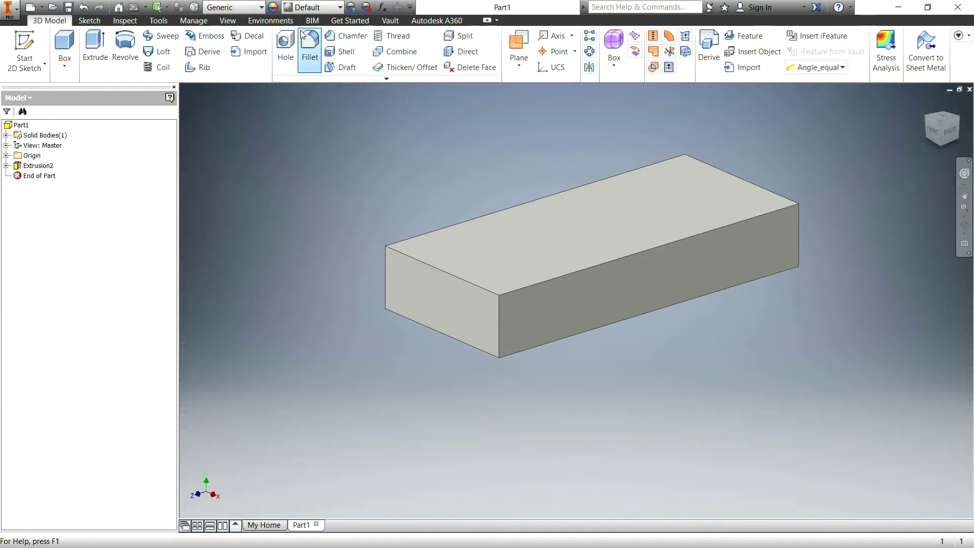
pyautogui.click(307, 46)
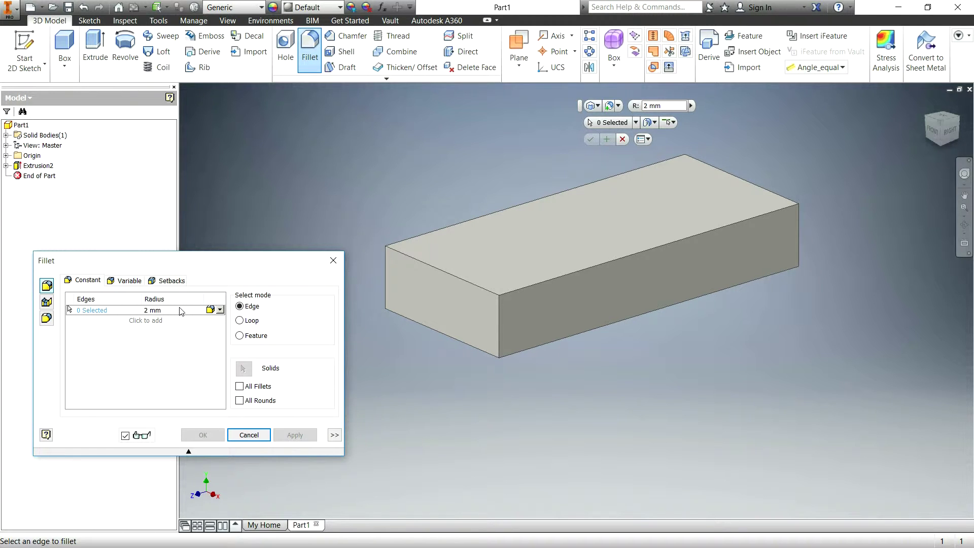
# Step: Pick the block's front top edge and set the fillet radius to 10 mm
pyautogui.moveTo(107, 263); pyautogui.dragTo(151, 138)
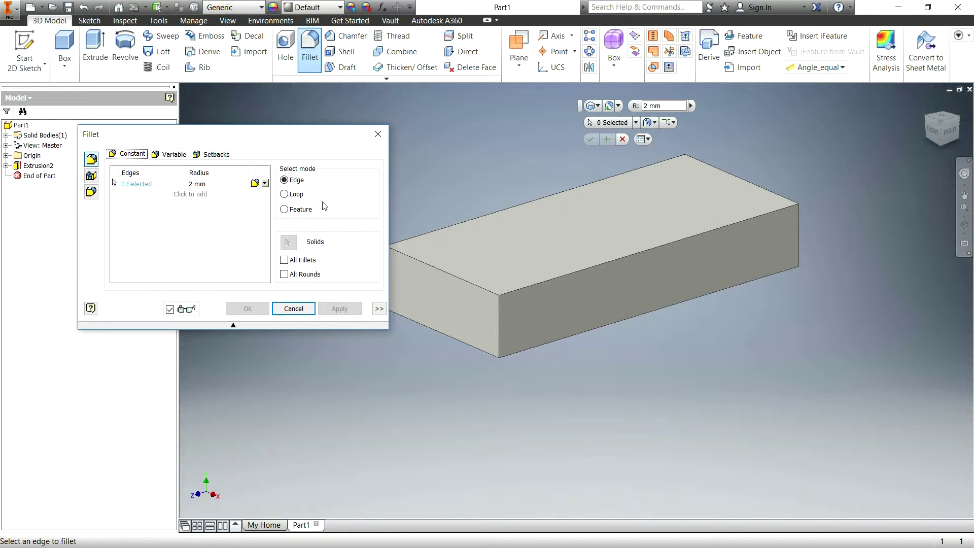
pyautogui.click(540, 284)
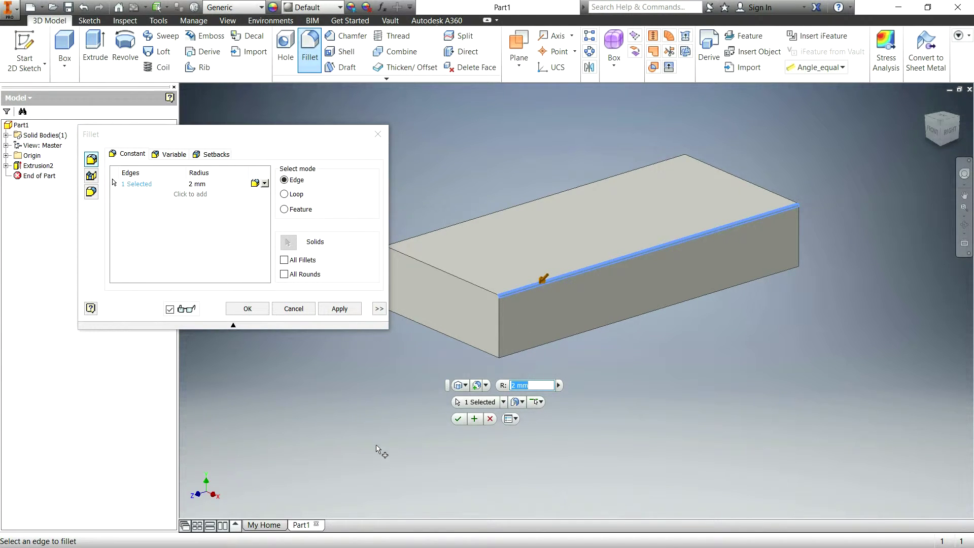
pyautogui.scroll(3, 612, 252)
pyautogui.scroll(-3, 540, 421)
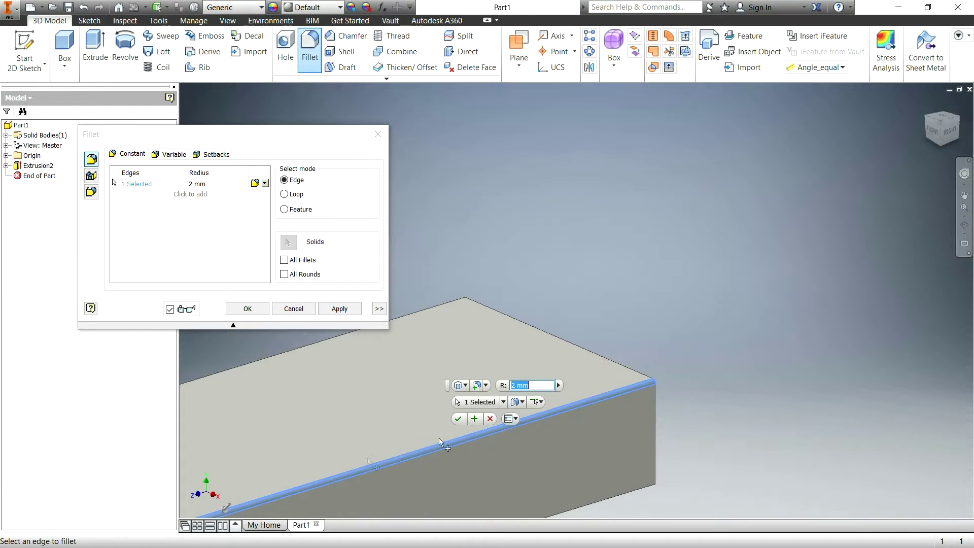
pyautogui.scroll(-1, 670, 378)
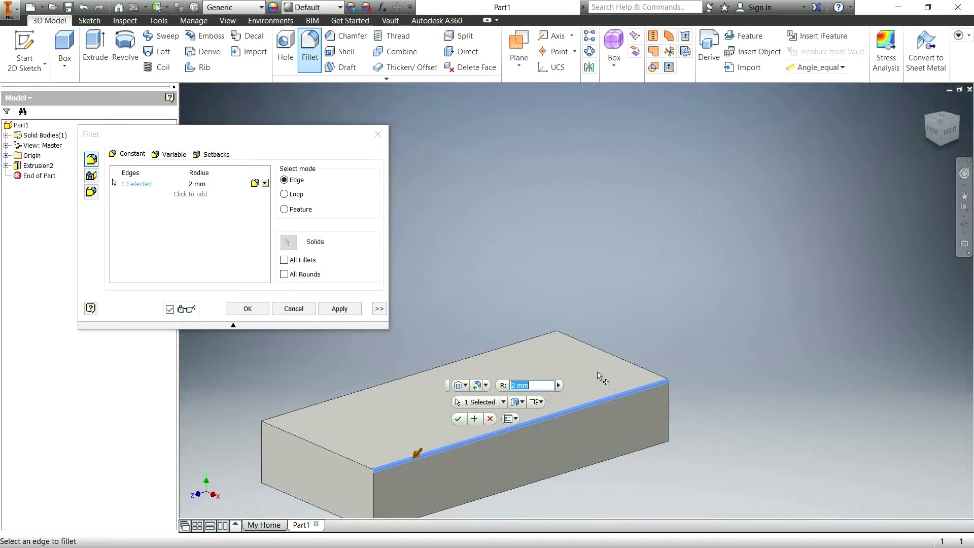
pyautogui.write('10')
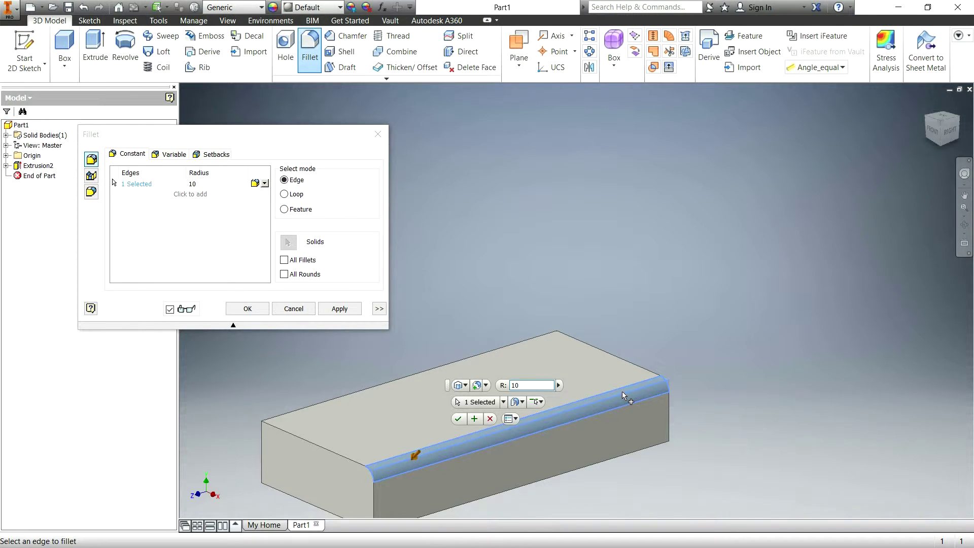
# Step: Add the right, back and left top edges, then drop one edge from the selection
pyautogui.click(609, 353)
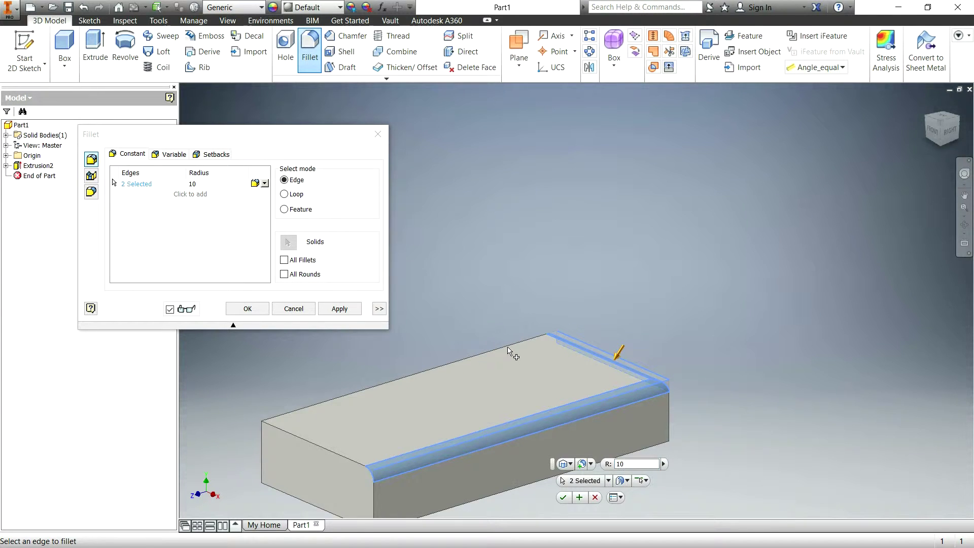
pyautogui.click(509, 346)
pyautogui.click(325, 449)
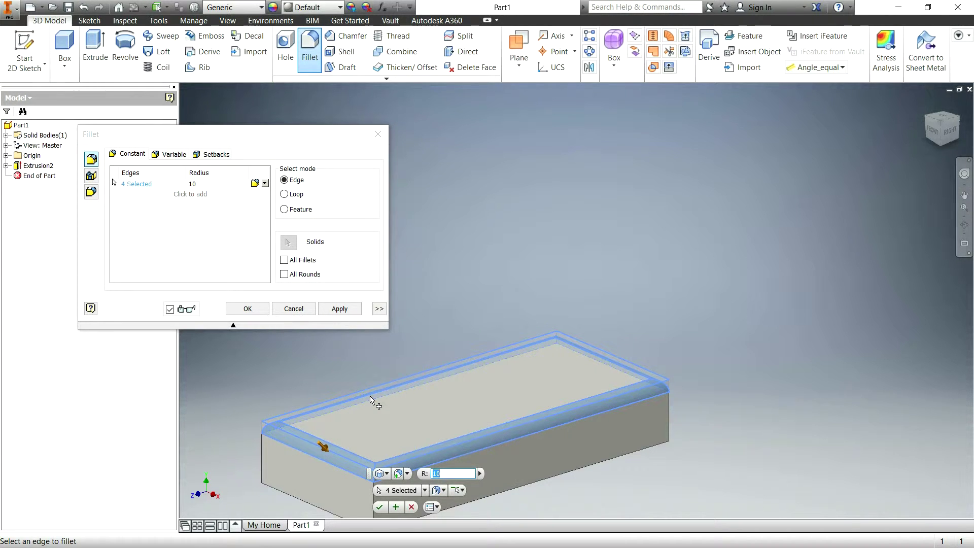
pyautogui.keyDown('ctrl'); pyautogui.click(306, 444); pyautogui.keyUp('ctrl')
# Step: Deselect the remaining top edges from the fillet
pyautogui.keyDown('ctrl'); pyautogui.click(500, 349); pyautogui.keyUp('ctrl')
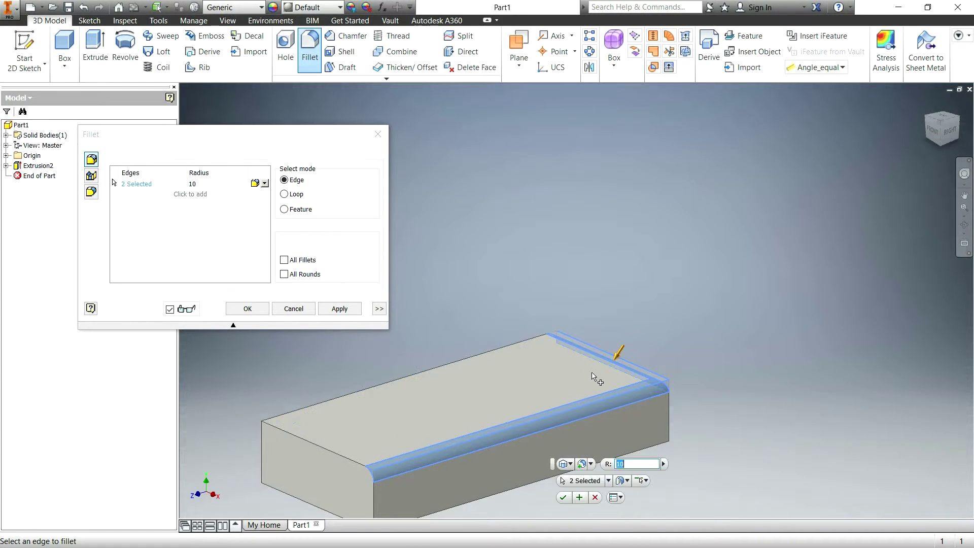
pyautogui.keyDown('ctrl'); pyautogui.click(629, 370); pyautogui.keyUp('ctrl')
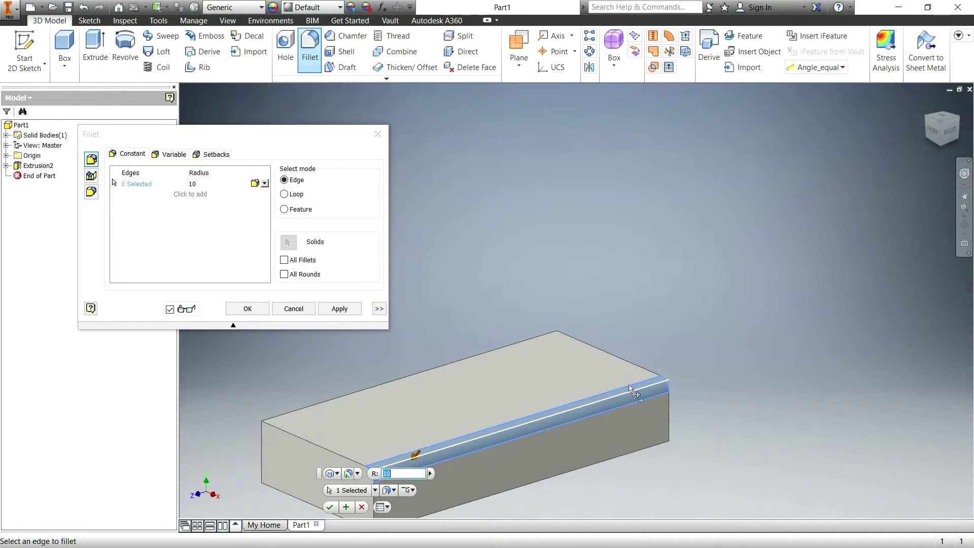
pyautogui.keyDown('ctrl'); pyautogui.click(634, 397); pyautogui.keyUp('ctrl')
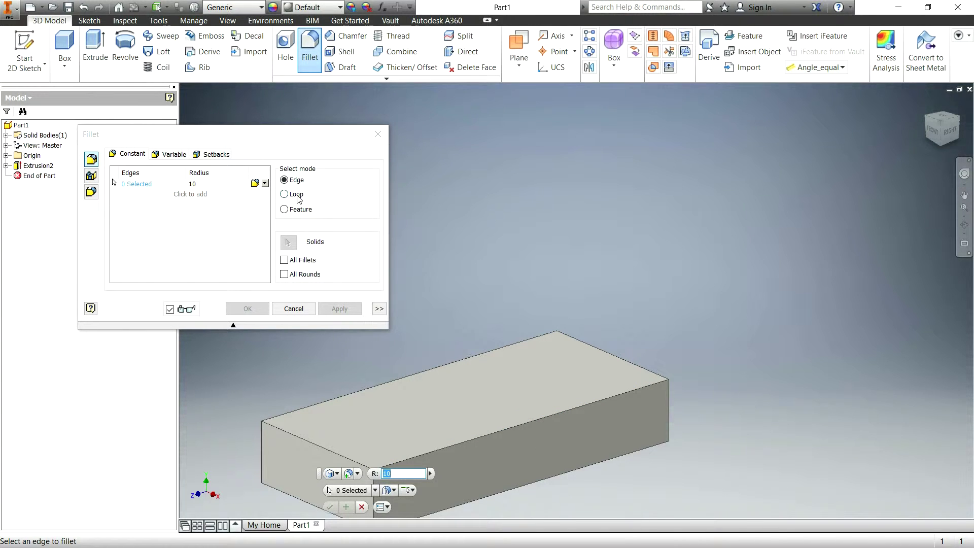
# Step: Switch to Loop selection, try the front and top face loops, then clear every selection
pyautogui.click(296, 196)
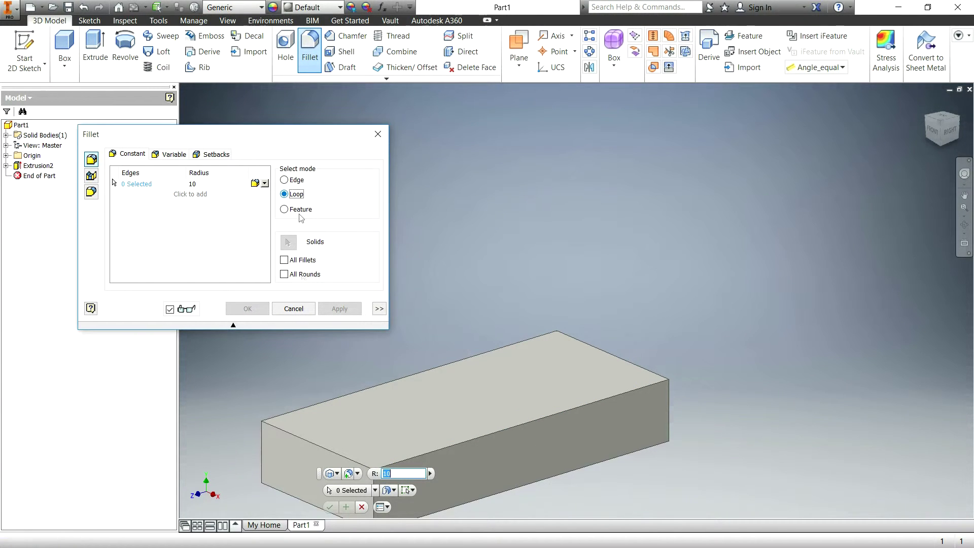
pyautogui.click(449, 446)
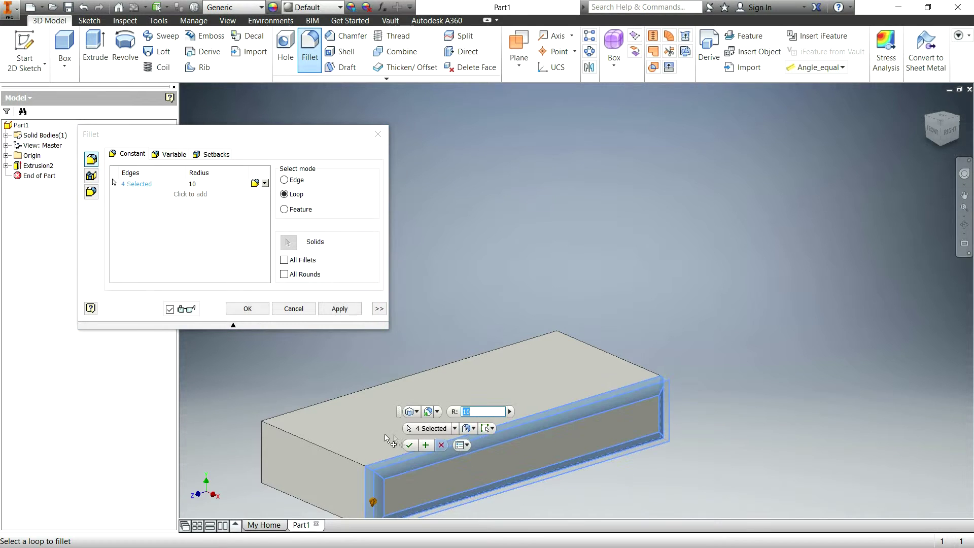
pyautogui.keyDown('ctrl'); pyautogui.click(409, 464); pyautogui.keyUp('ctrl')
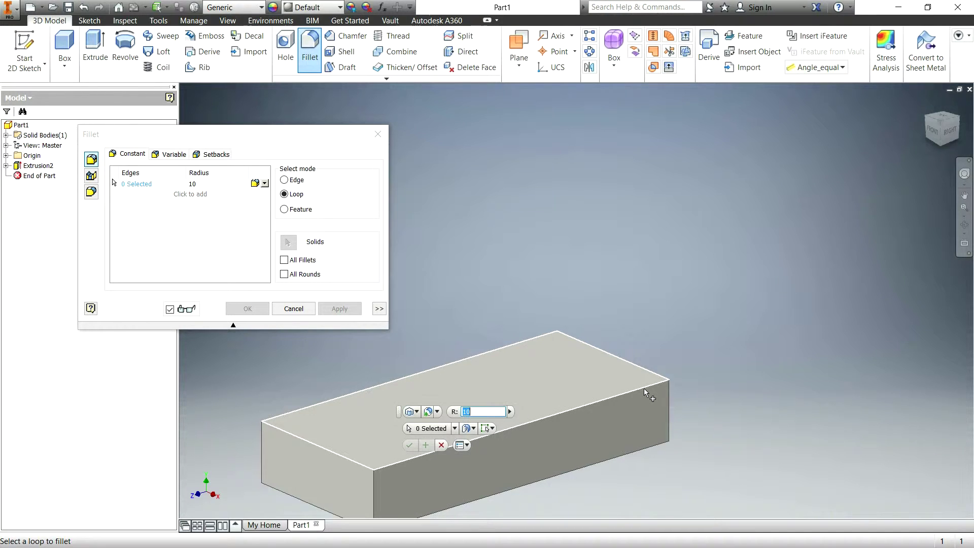
pyautogui.click(616, 399)
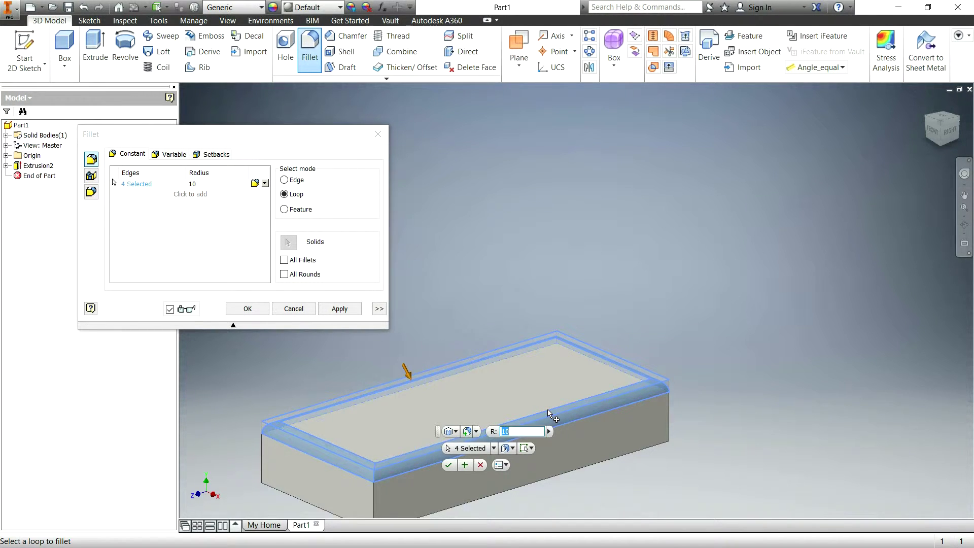
pyautogui.click(314, 210)
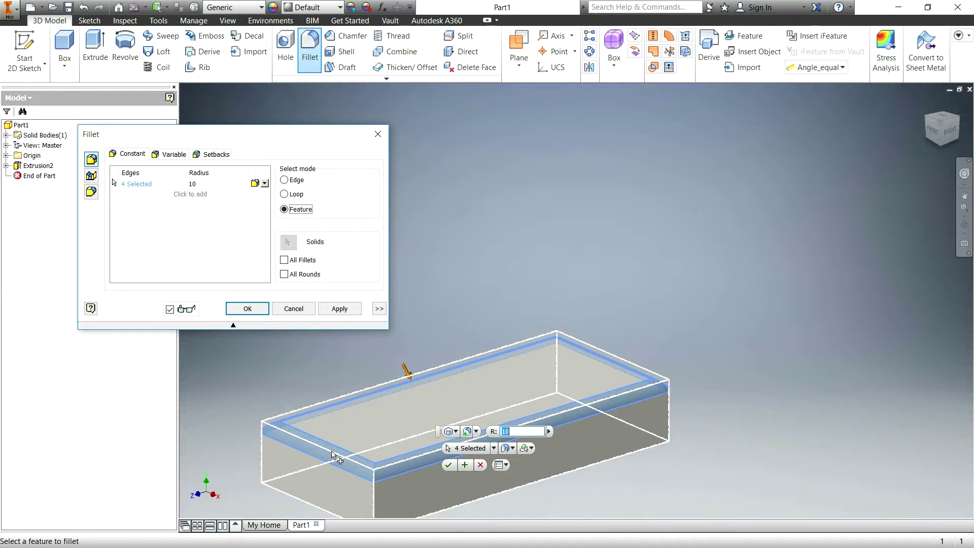
pyautogui.click(296, 199)
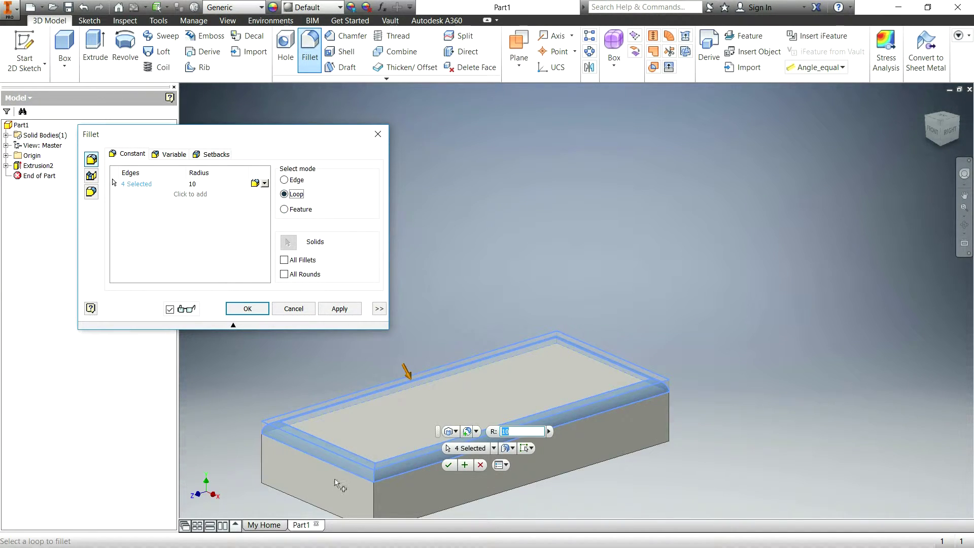
pyautogui.keyDown('ctrl'); pyautogui.click(351, 462); pyautogui.keyUp('ctrl')
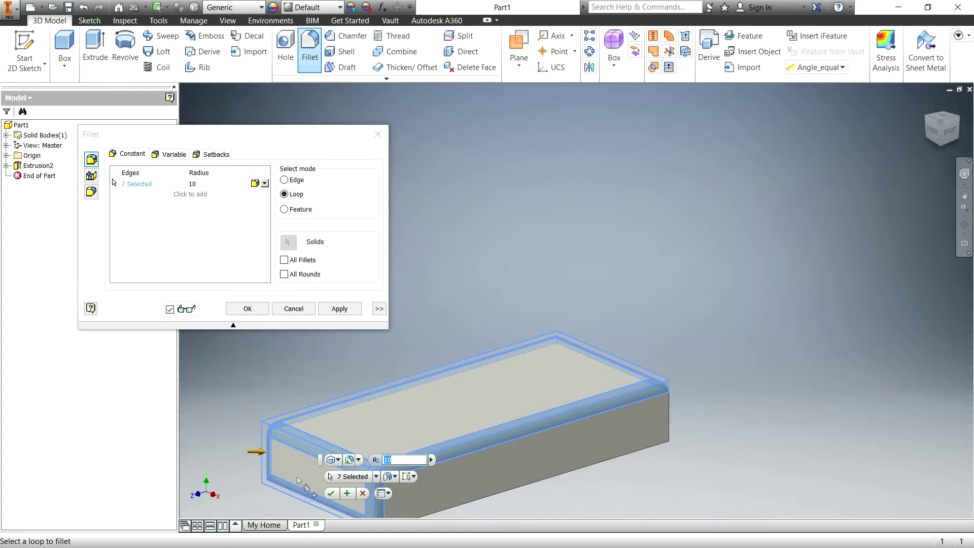
pyautogui.click(326, 512)
pyautogui.keyDown('ctrl'); pyautogui.click(326, 512); pyautogui.keyUp('ctrl')
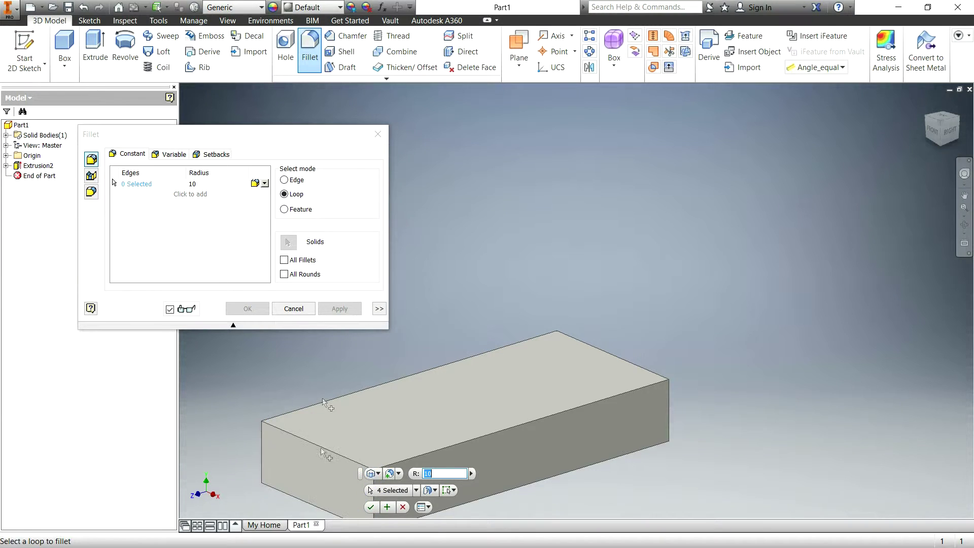
# Step: Select the whole Extrusion2 feature and apply the 10 mm fillet to all 12 edges
pyautogui.click(297, 210)
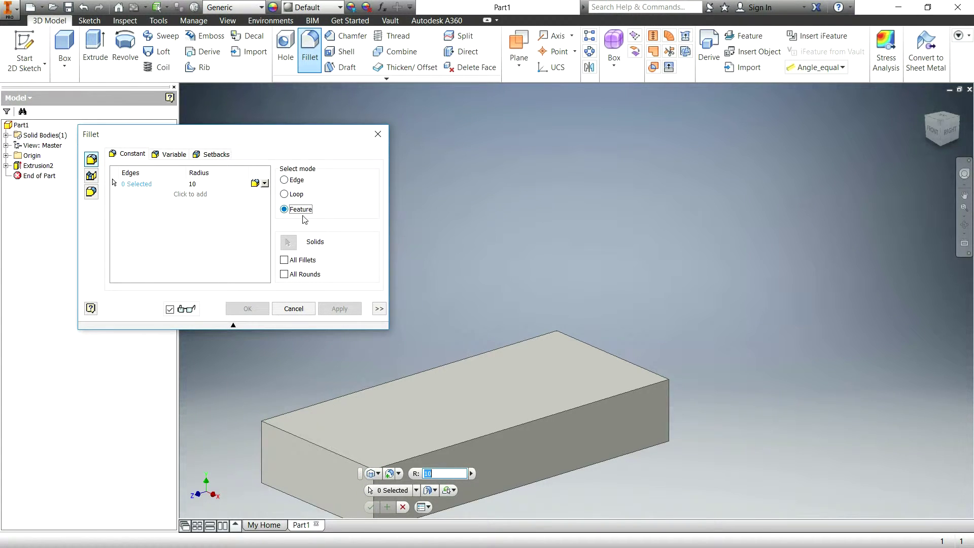
pyautogui.click(462, 392)
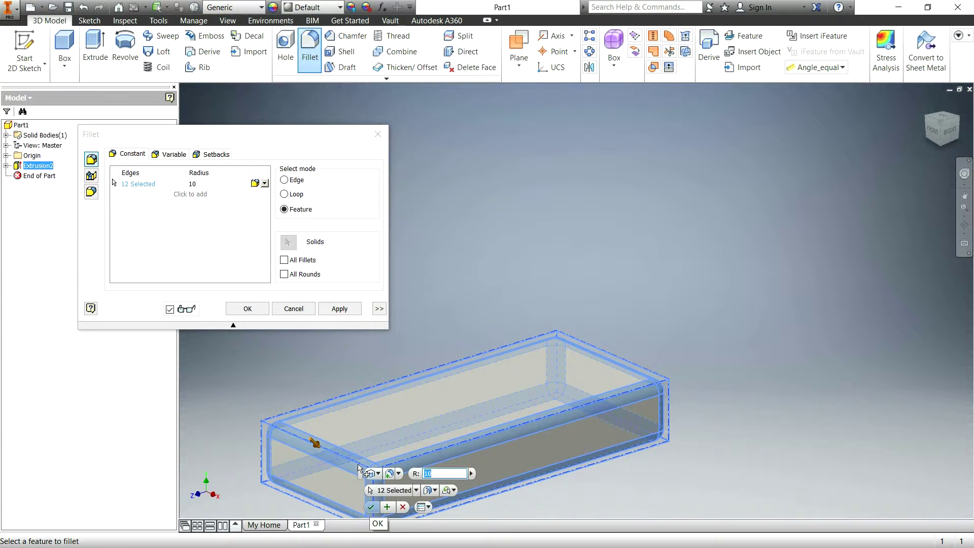
pyautogui.click(258, 310)
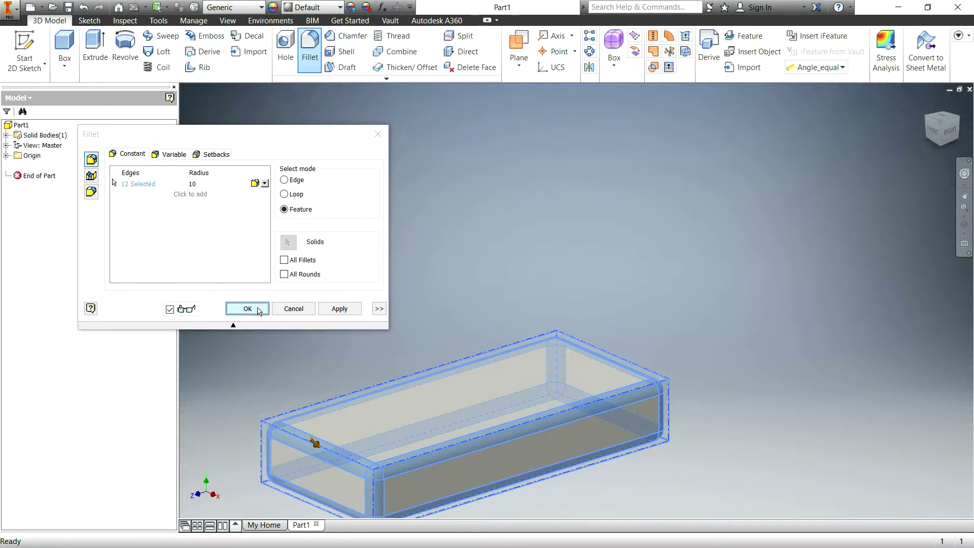
pyautogui.scroll(-3, 467, 391)
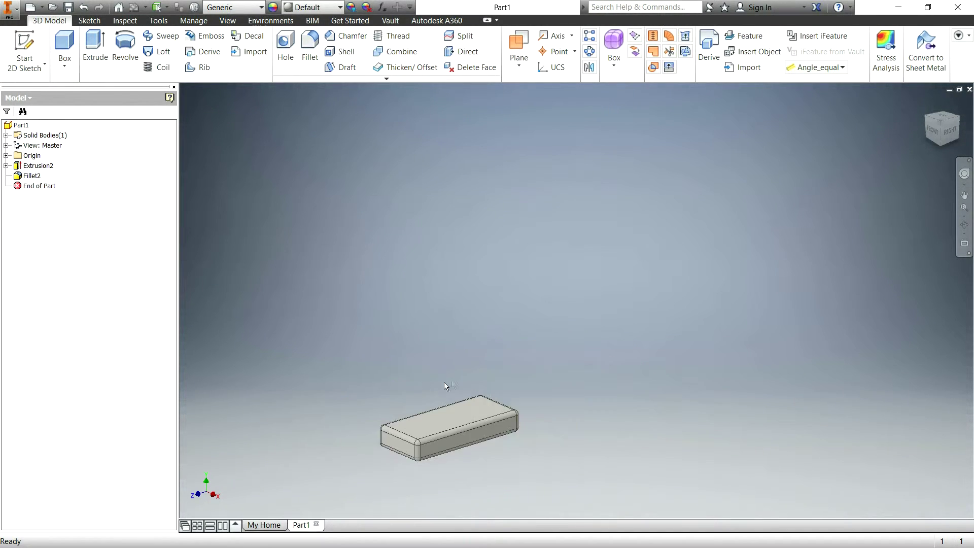
pyautogui.scroll(2, 478, 389)
pyautogui.keyDown('shift'); pyautogui.moveTo(460, 417); pyautogui.dragTo(509, 252, button='middle'); pyautogui.keyUp('shift')
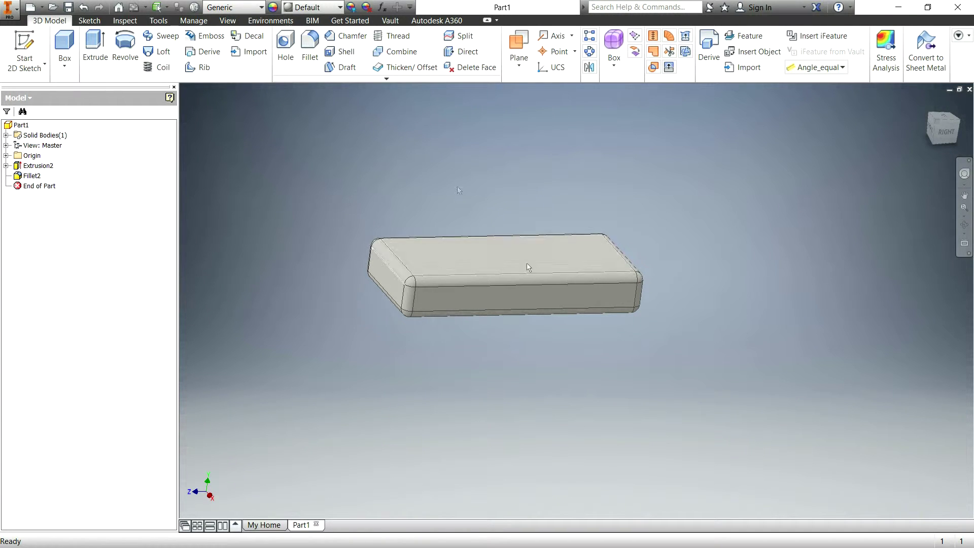
# Step: Draw a second box on a chosen face and extrude it into a flat plate, Extrusion3
pyautogui.click(63, 49)
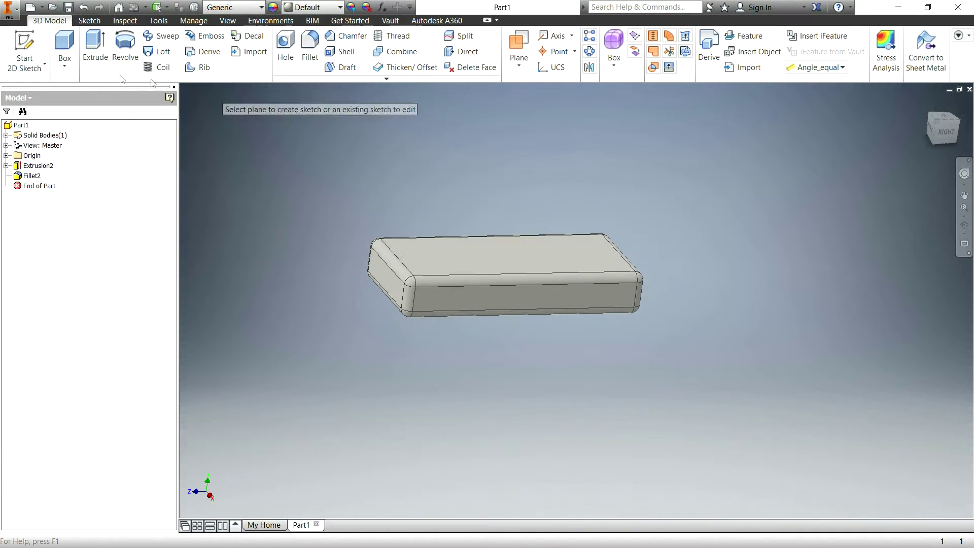
pyautogui.click(65, 47)
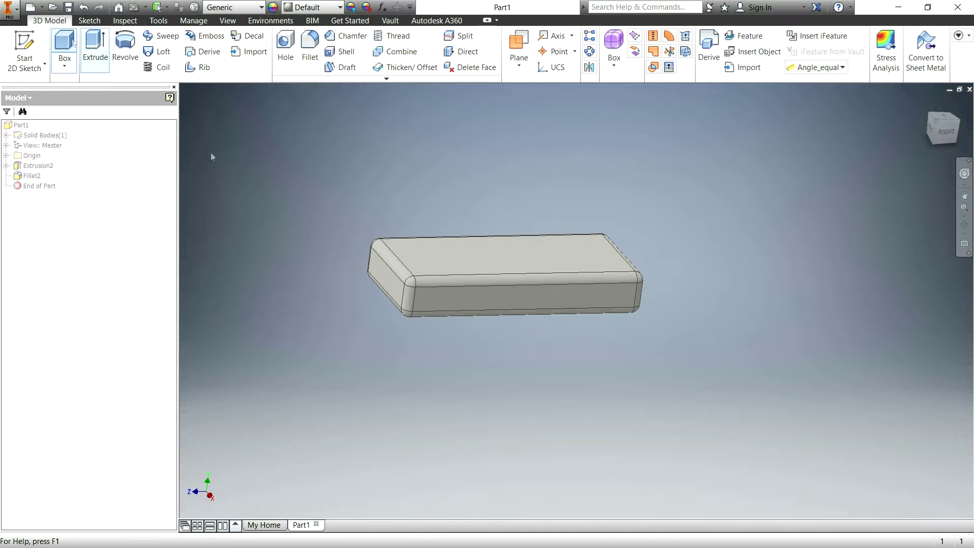
pyautogui.click(477, 242)
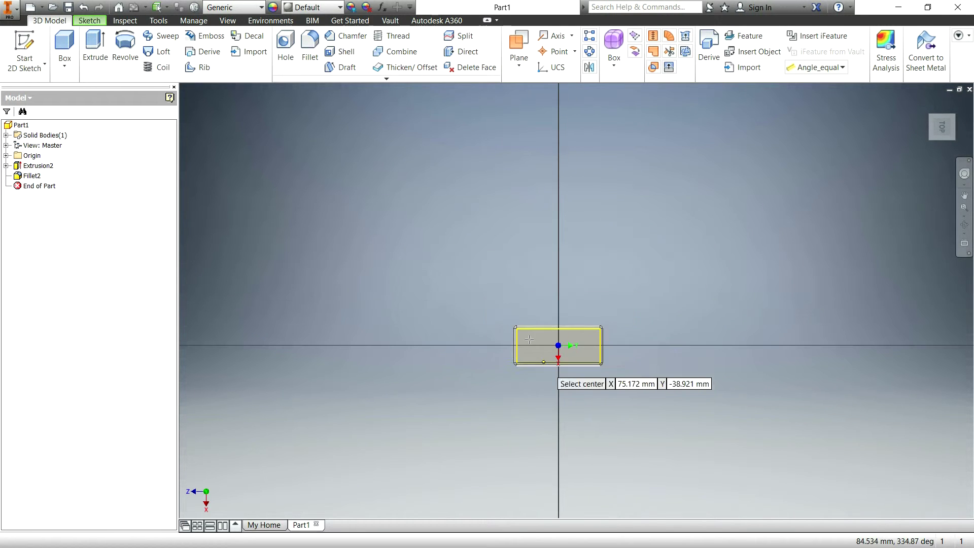
pyautogui.click(380, 331)
pyautogui.click(430, 239)
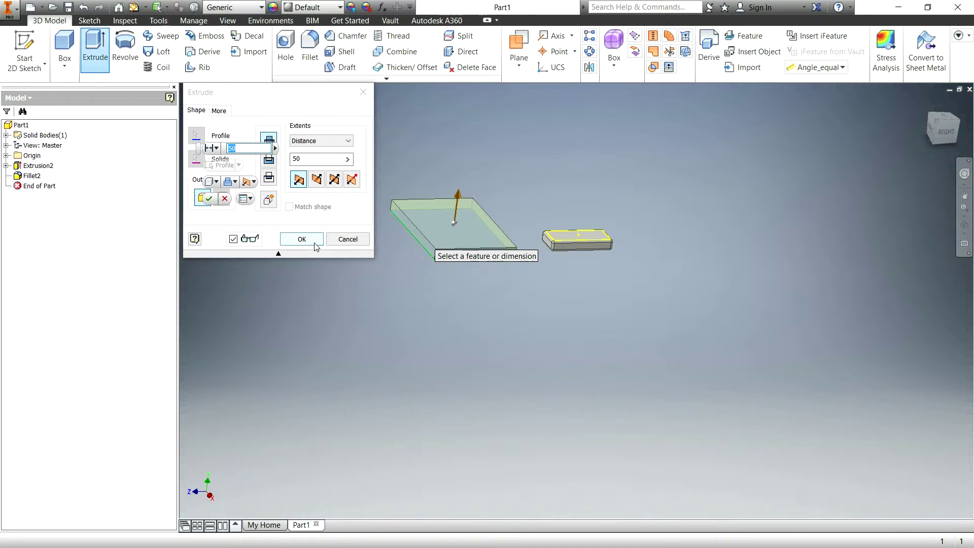
pyautogui.click(315, 245)
pyautogui.scroll(-6, 443, 262)
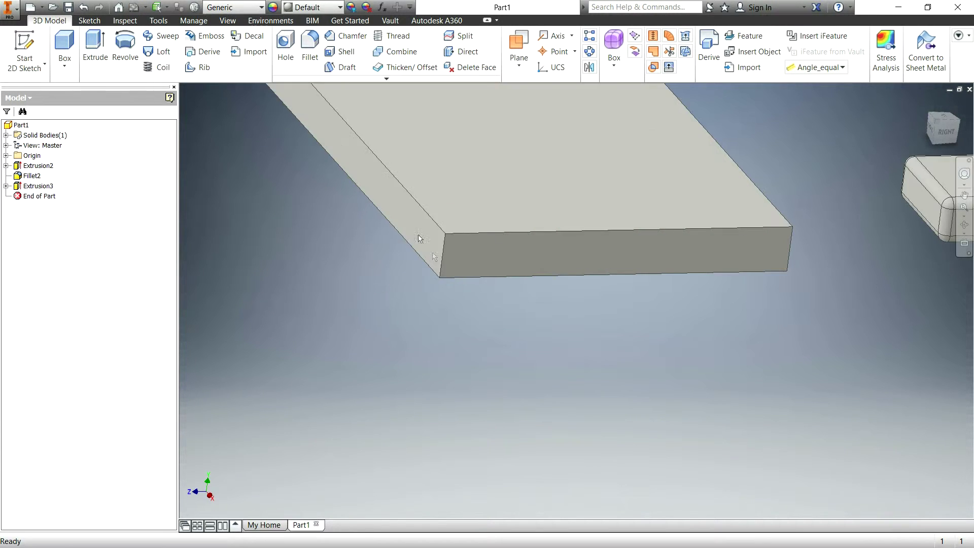
pyautogui.scroll(6, 443, 261)
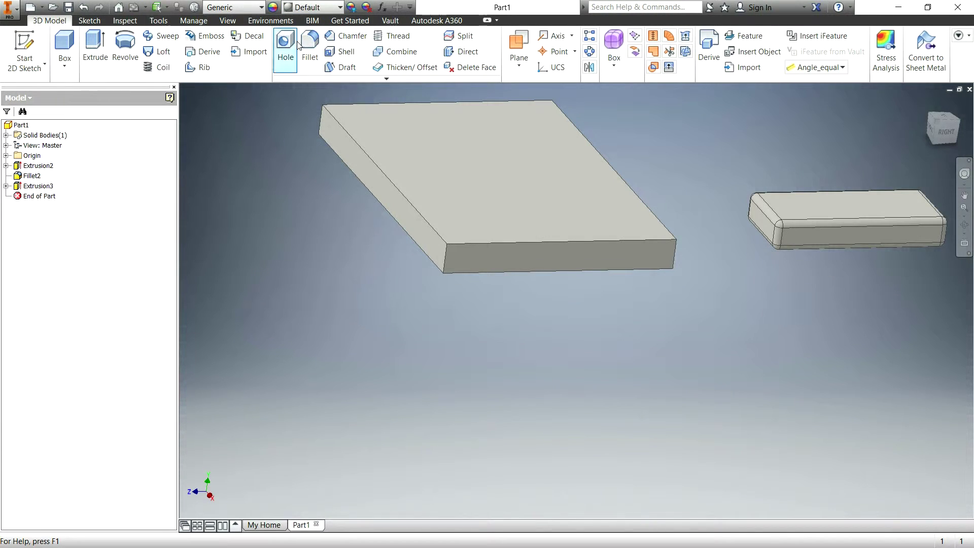
# Step: Create a 30 mm face fillet between the plate's top face and its side face
pyautogui.click(307, 46)
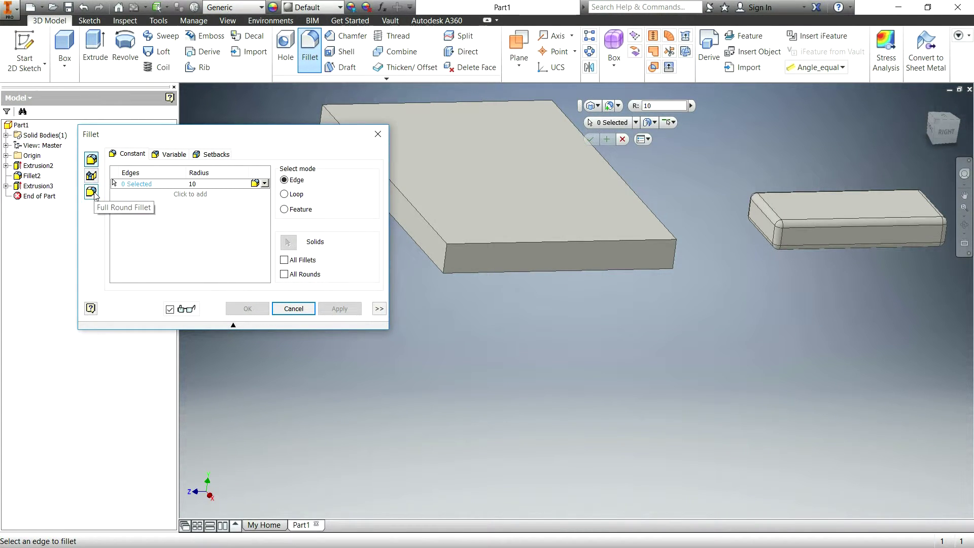
pyautogui.click(91, 175)
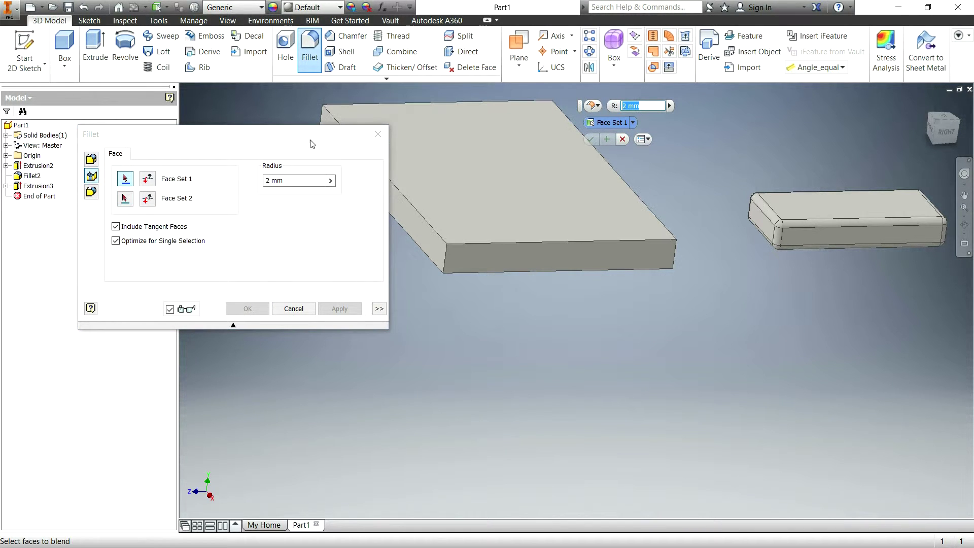
pyautogui.moveTo(310, 140); pyautogui.dragTo(289, 158)
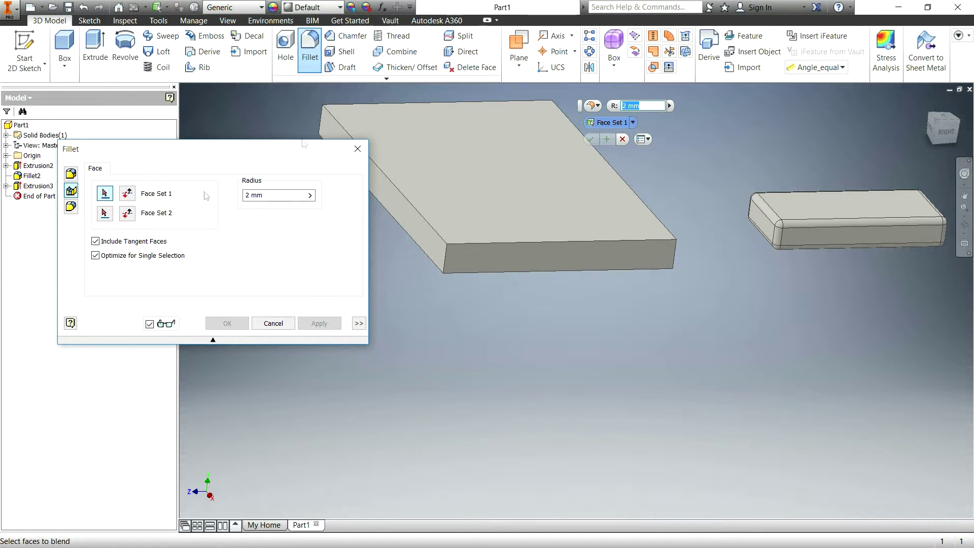
pyautogui.click(422, 163)
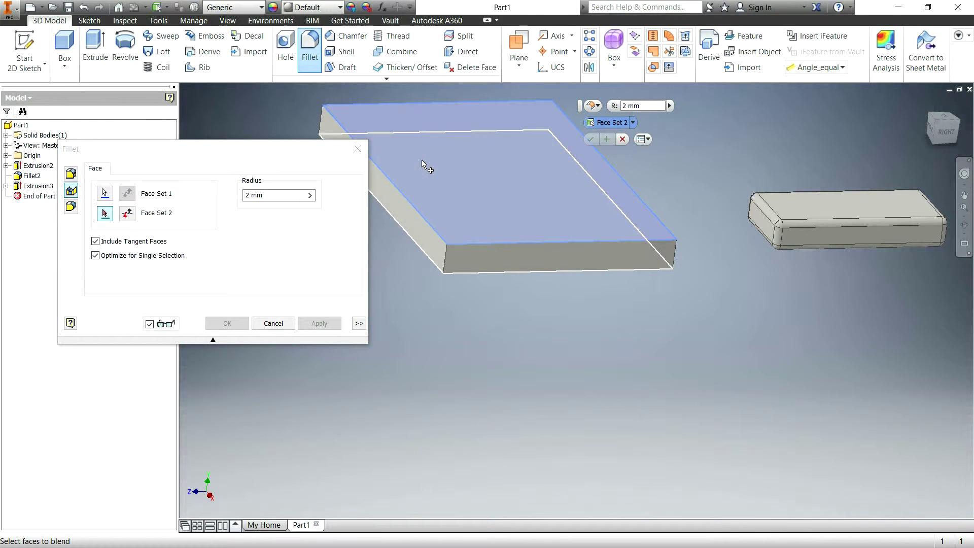
pyautogui.click(415, 220)
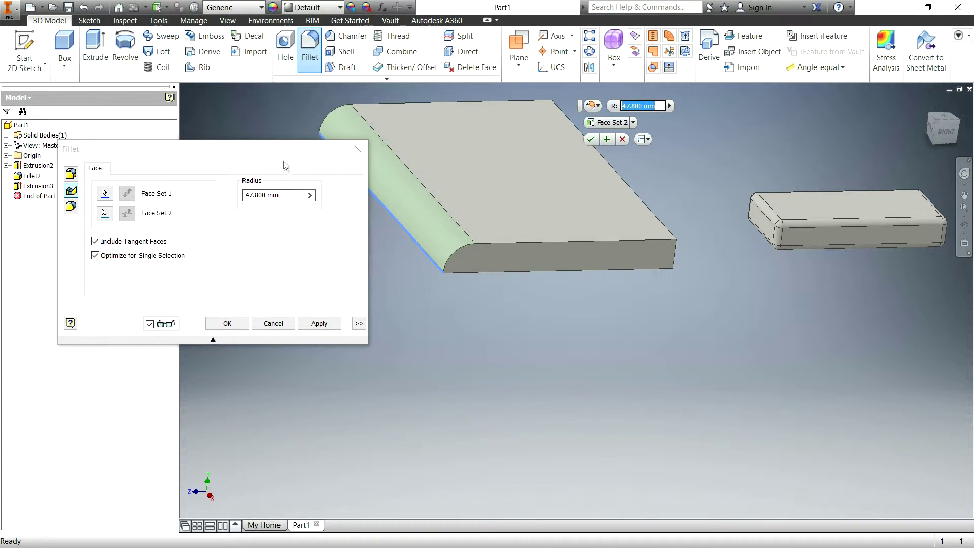
pyautogui.click(271, 208)
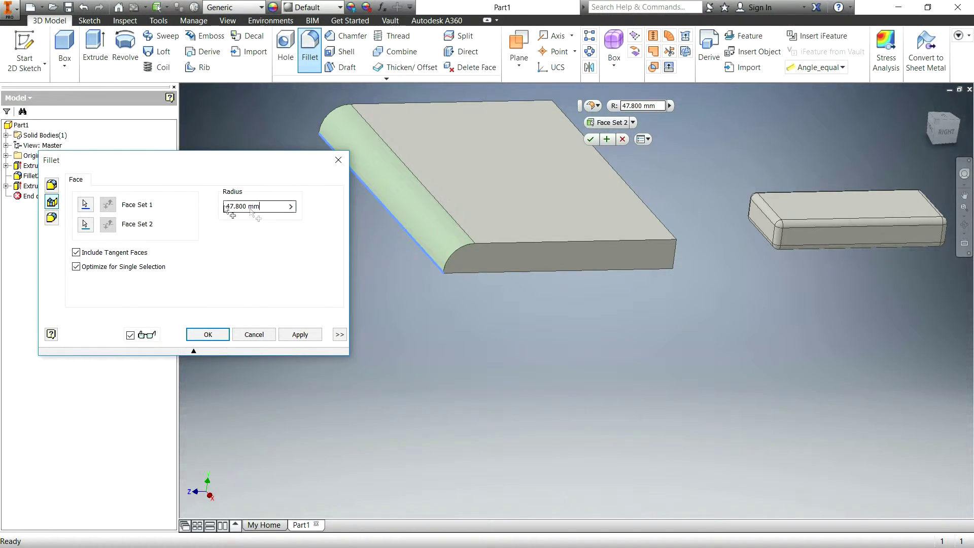
pyautogui.write('30')
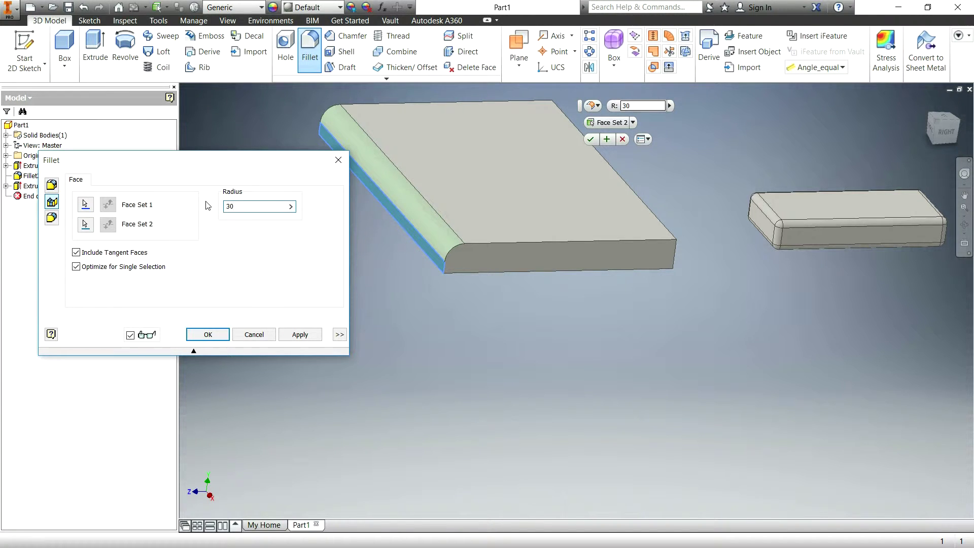
pyautogui.press('Return')
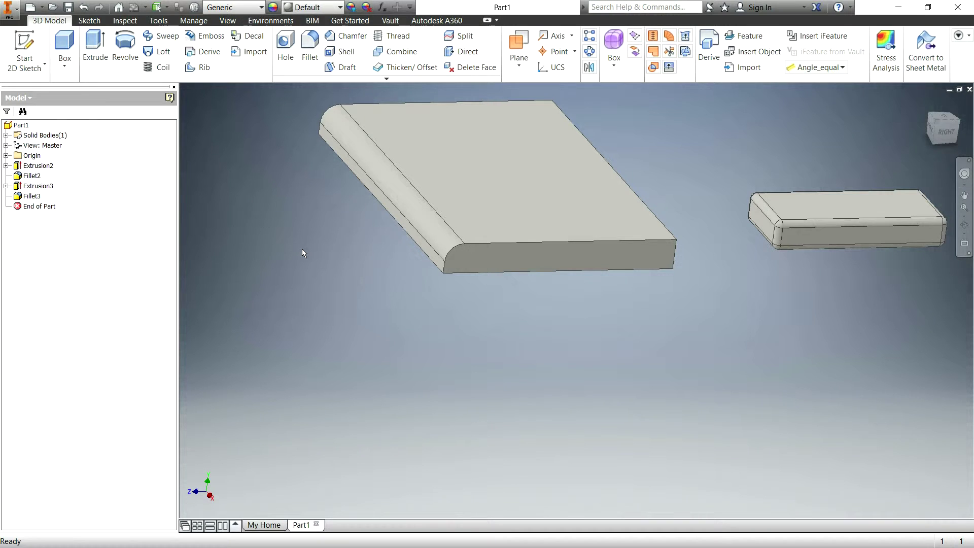
# Step: Start a Full Round Fillet, reframe the view on the plate, then revert to Constant mode
pyautogui.click(310, 46)
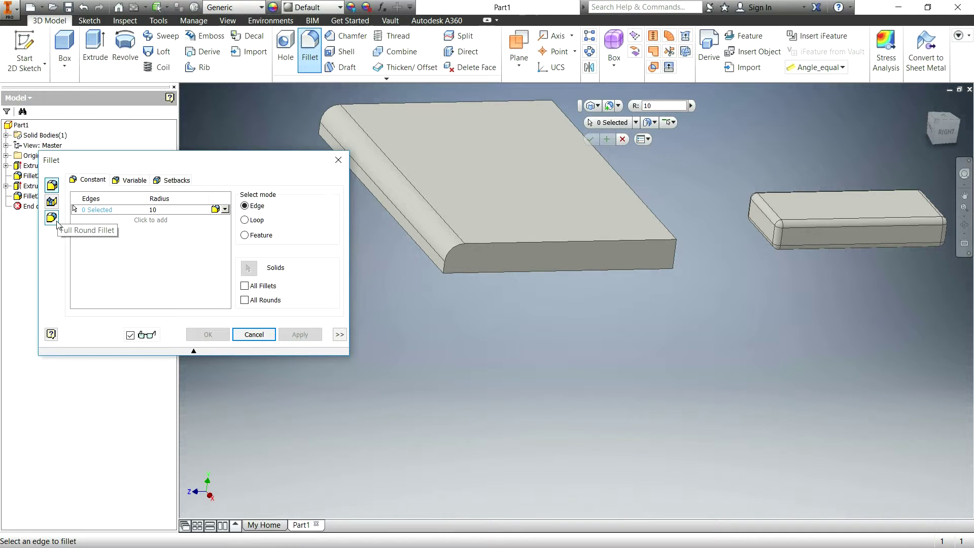
pyautogui.click(51, 217)
pyautogui.press('F2')
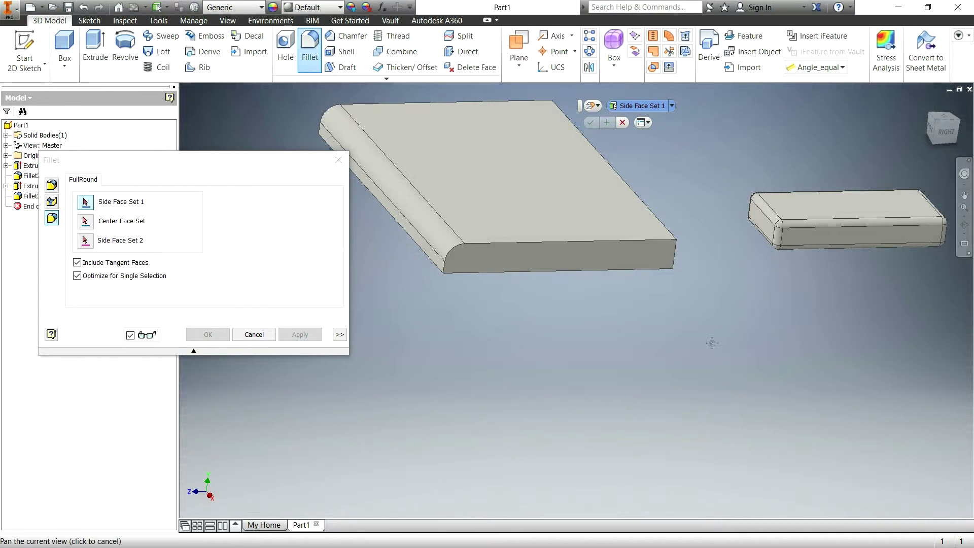
pyautogui.moveTo(712, 343); pyautogui.dragTo(711, 342)
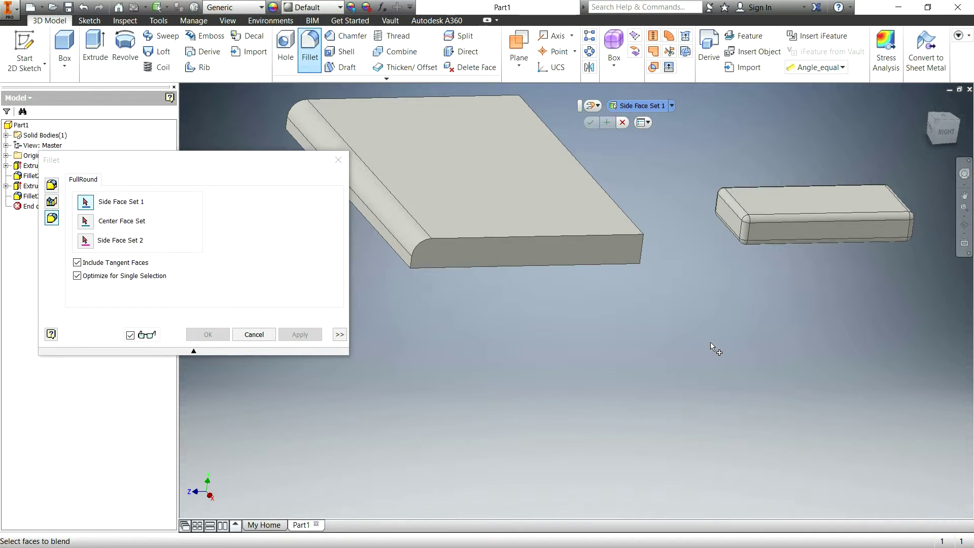
pyautogui.keyDown('shift'); pyautogui.moveTo(669, 353); pyautogui.dragTo(583, 341, button='middle'); pyautogui.keyUp('shift')
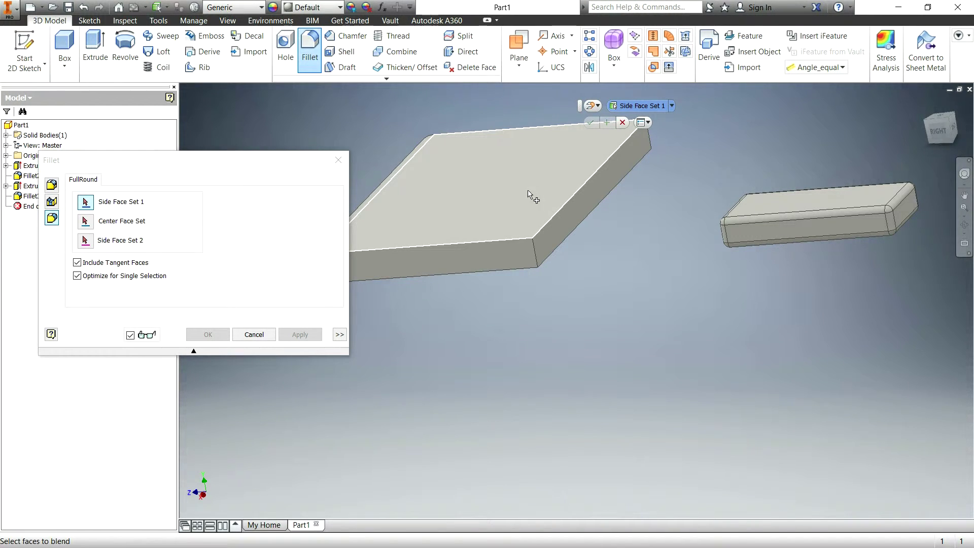
pyautogui.click(55, 185)
# Step: Select two plate edges and preview a 40 mm constant fillet on them
pyautogui.click(576, 201)
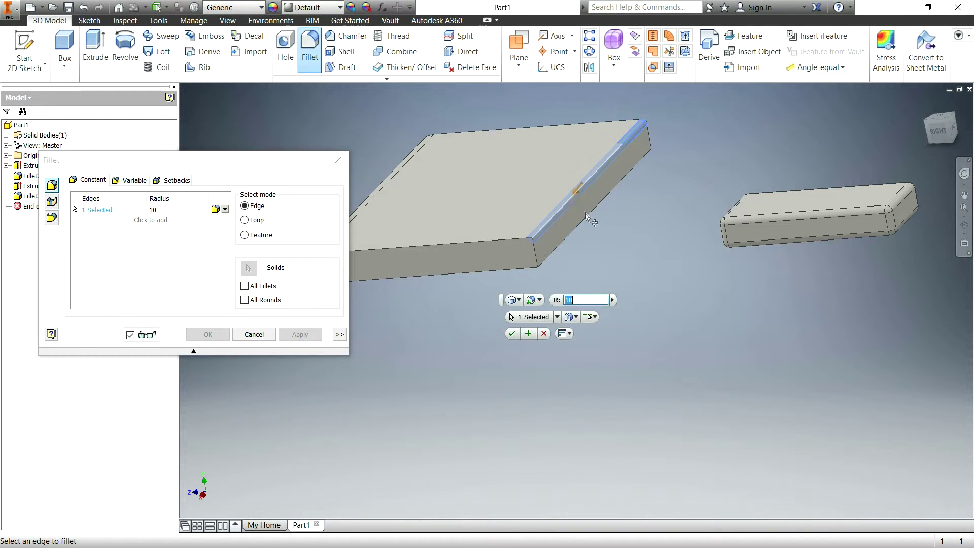
pyautogui.click(587, 216)
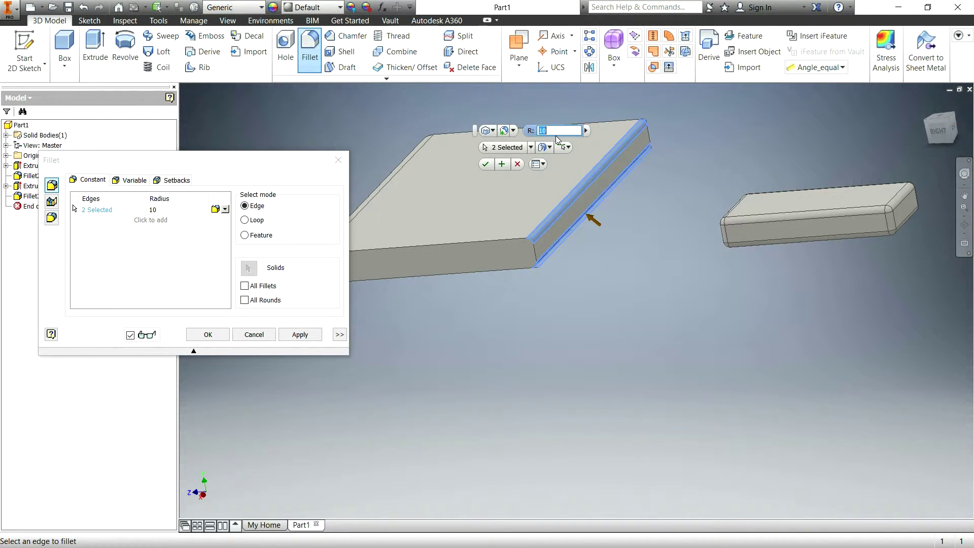
pyautogui.click(557, 134)
pyautogui.write('20')
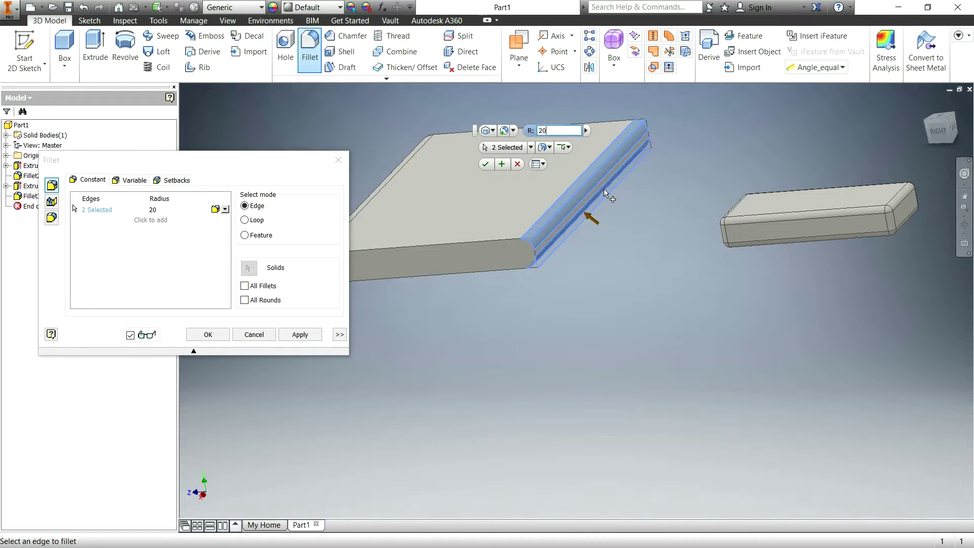
pyautogui.press('BackSpace')
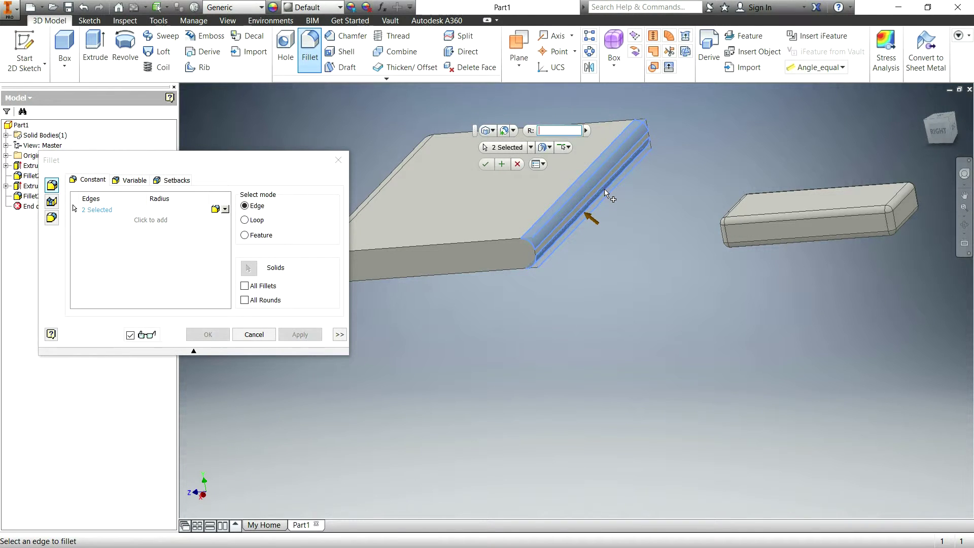
pyautogui.write('40')
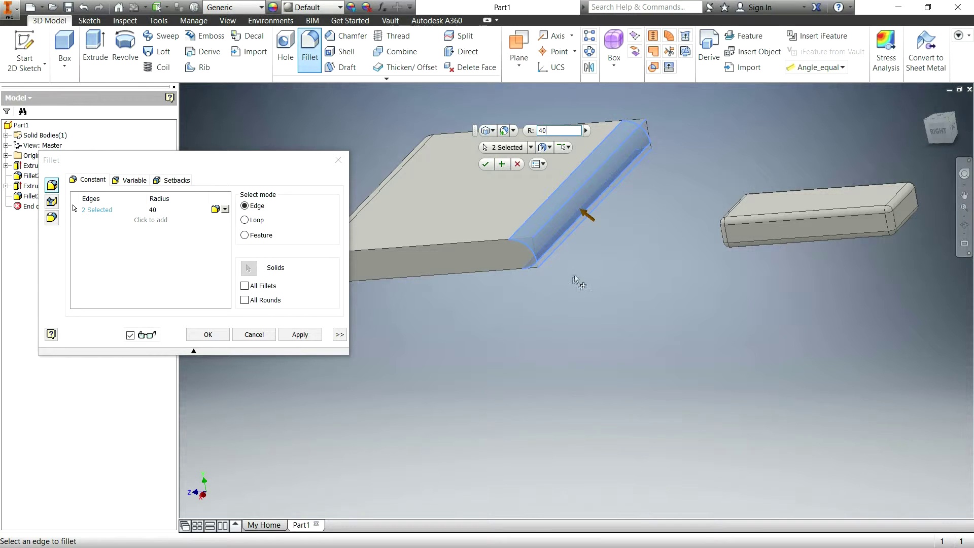
pyautogui.keyDown('shift'); pyautogui.moveTo(578, 283); pyautogui.dragTo(622, 231, button='middle'); pyautogui.keyUp('shift')
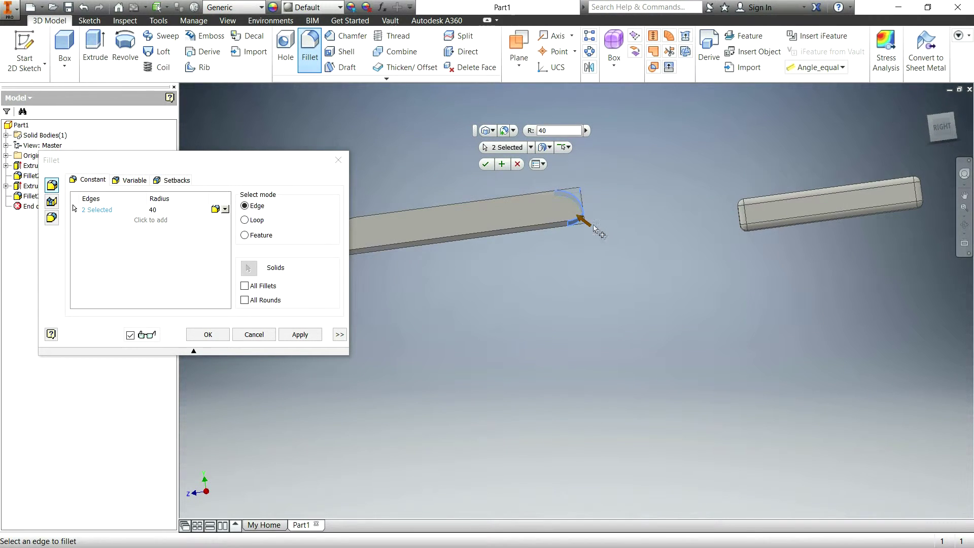
pyautogui.scroll(4, 586, 223)
pyautogui.scroll(-5, 568, 164)
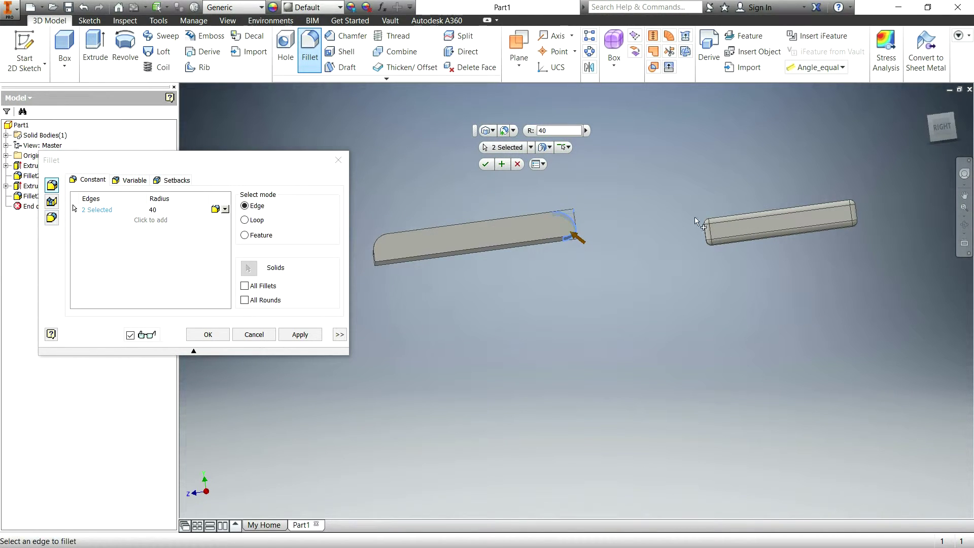
pyautogui.press('F6')
# Step: Deselect both edges and switch the fillet to Full Round mode
pyautogui.keyDown('ctrl'); pyautogui.click(569, 264); pyautogui.keyUp('ctrl')
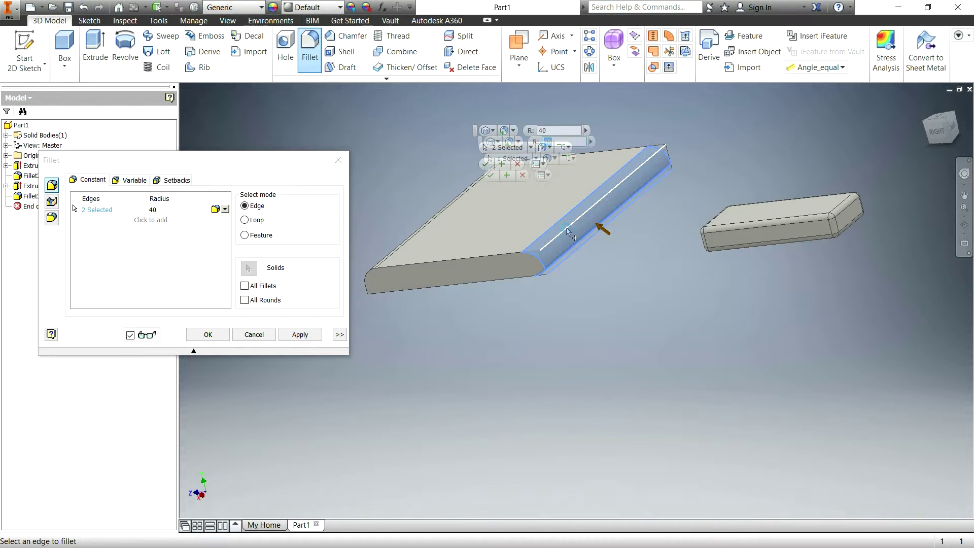
pyautogui.keyDown('ctrl'); pyautogui.click(578, 250); pyautogui.keyUp('ctrl')
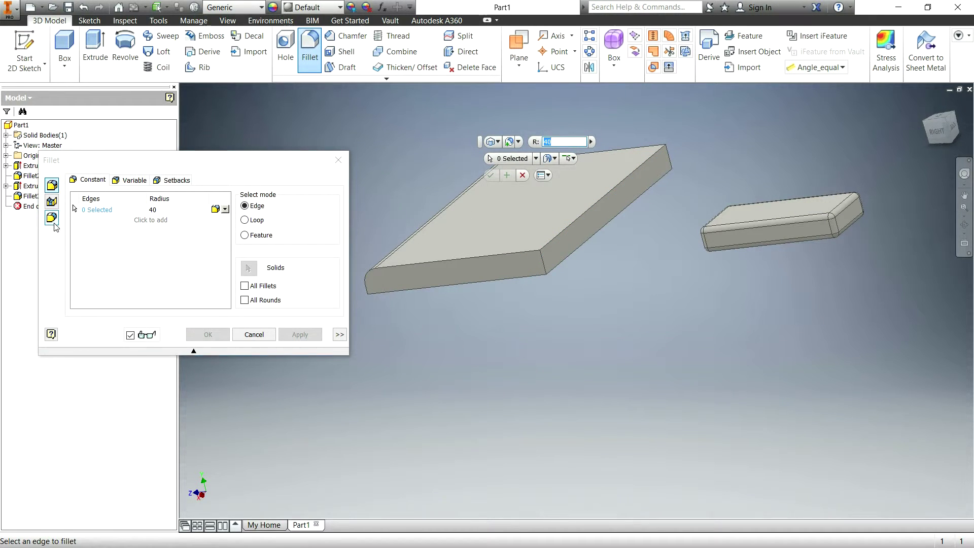
pyautogui.click(51, 219)
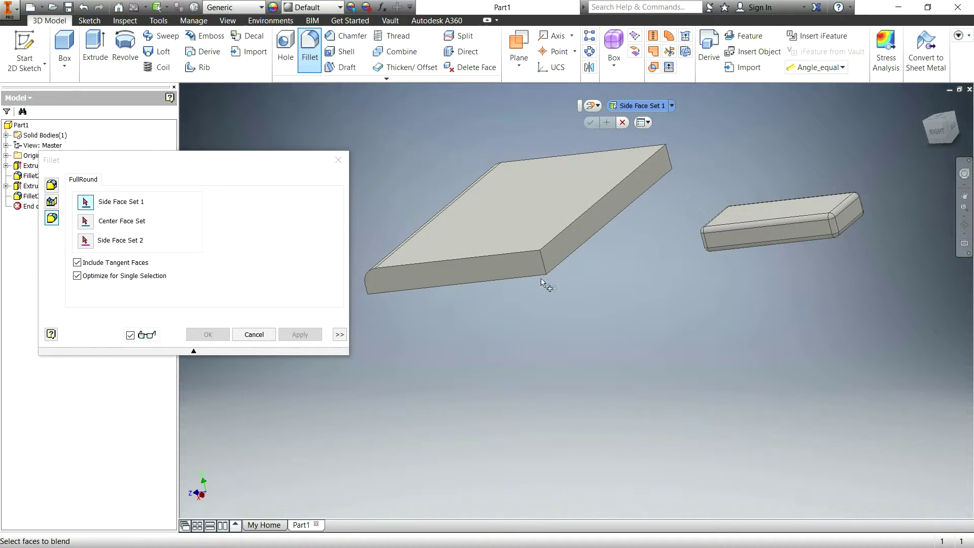
# Step: Apply a full round fillet to the plate's end using its top, end and bottom faces
pyautogui.click(549, 214)
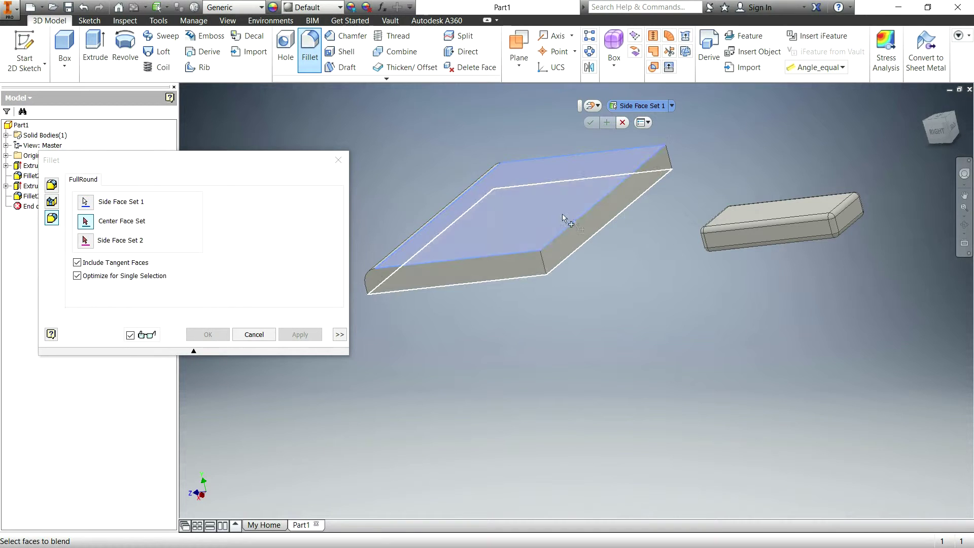
pyautogui.click(585, 239)
pyautogui.keyDown('shift'); pyautogui.moveTo(635, 280); pyautogui.dragTo(586, 287, button='middle'); pyautogui.keyUp('shift')
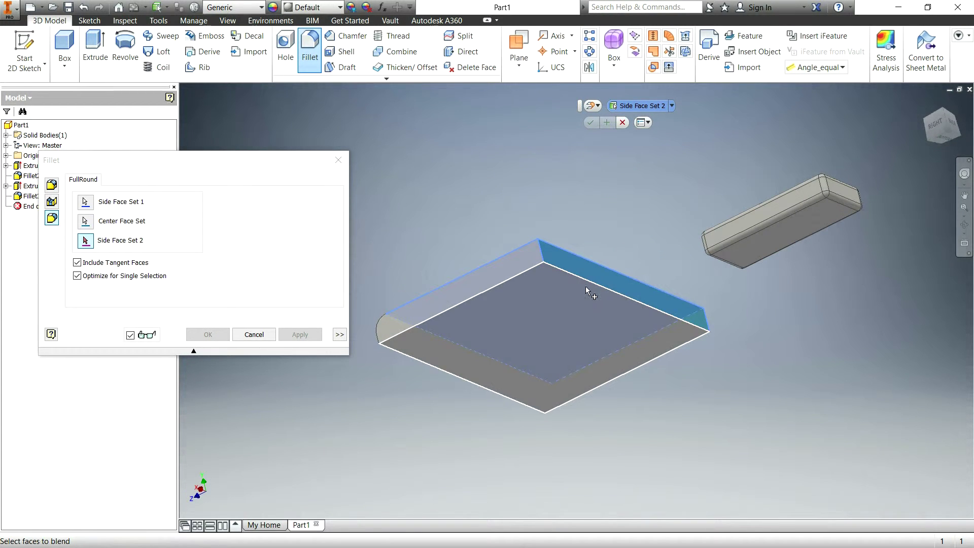
pyautogui.click(587, 294)
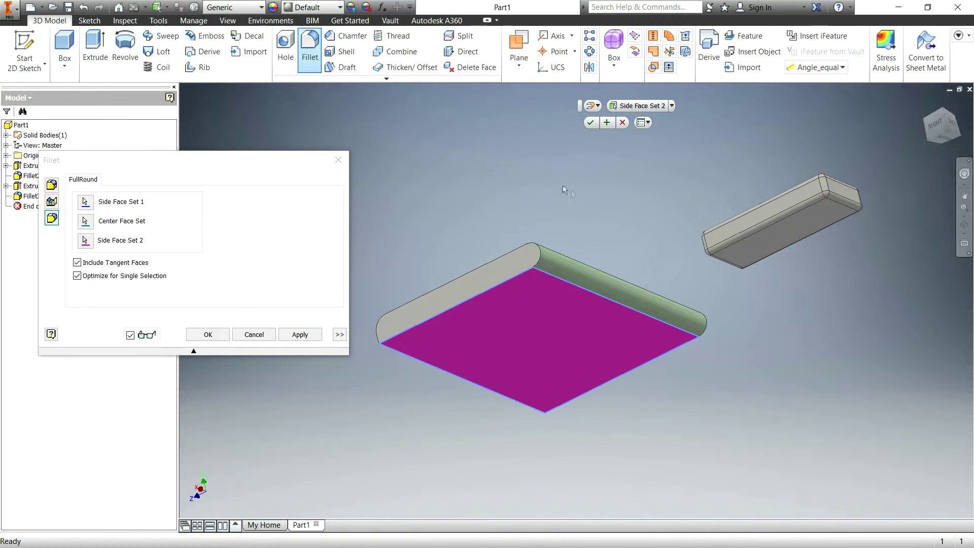
pyautogui.scroll(6, 527, 251)
pyautogui.keyDown('shift'); pyautogui.moveTo(520, 252); pyautogui.dragTo(587, 276, button='middle'); pyautogui.keyUp('shift')
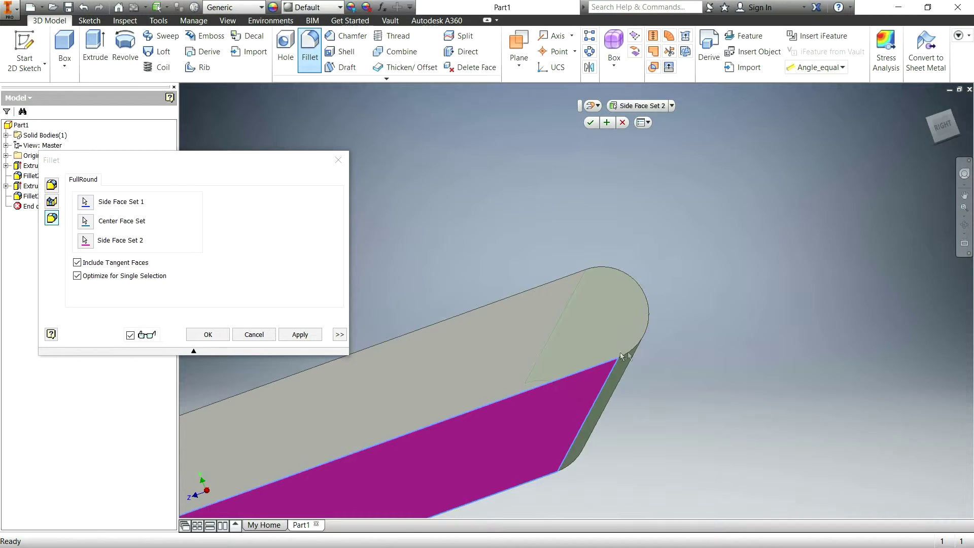
pyautogui.click(300, 334)
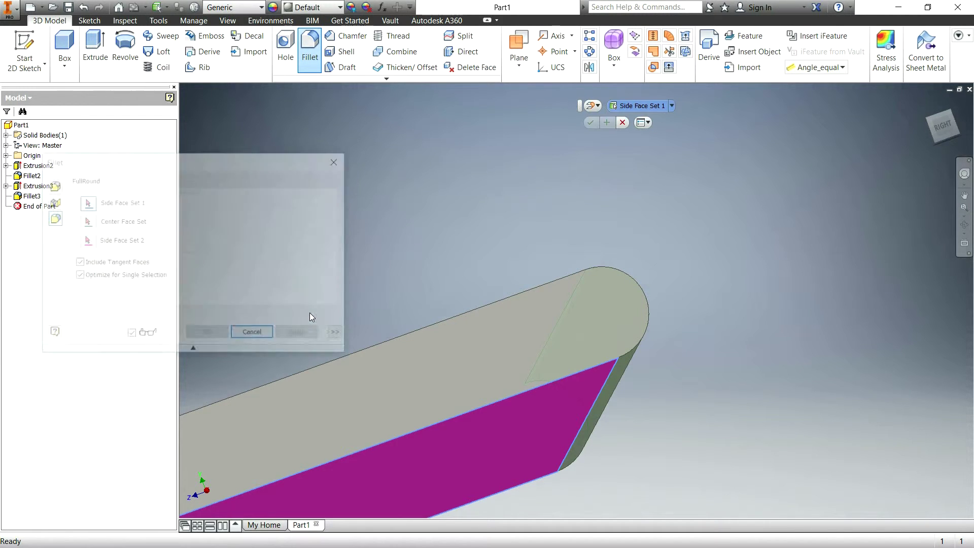
# Step: Orbit around the slab and bar, then close the Fillet dialog
pyautogui.scroll(-5, 511, 290)
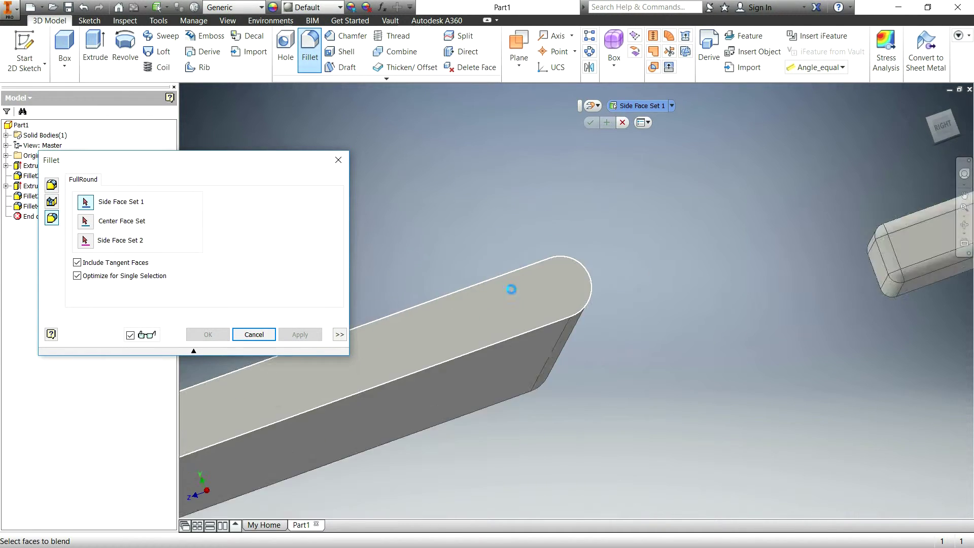
pyautogui.keyDown('shift'); pyautogui.moveTo(511, 289); pyautogui.dragTo(477, 351, button='middle'); pyautogui.keyUp('shift')
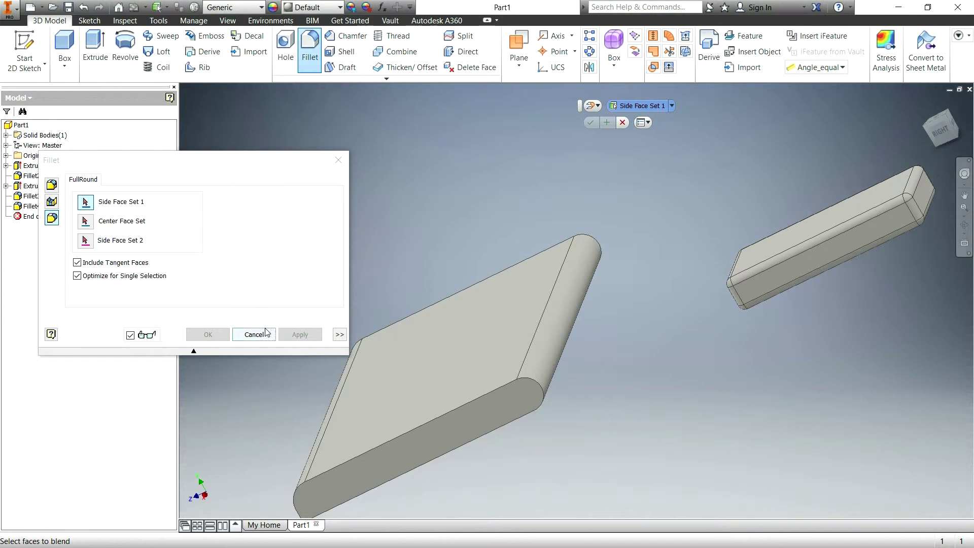
pyautogui.click(339, 162)
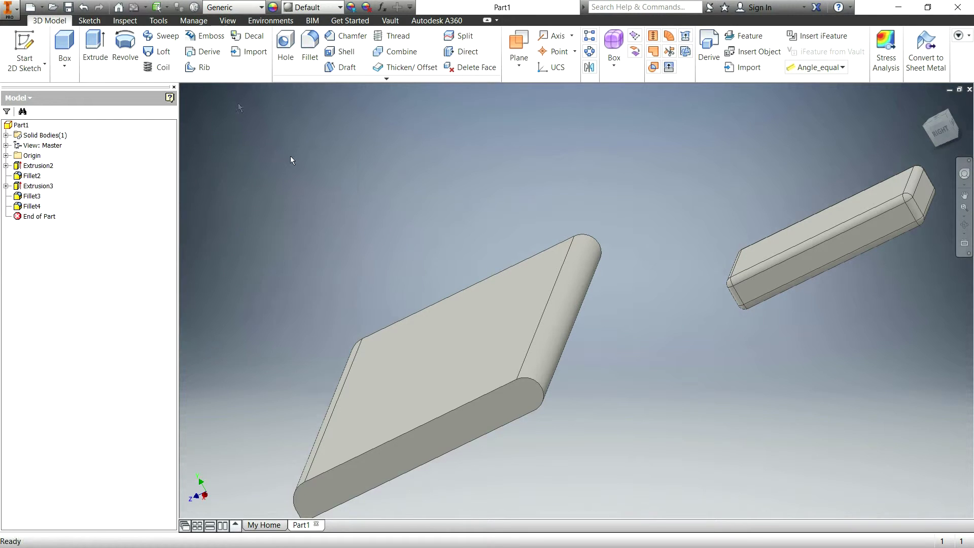
# Step: Add Extrusion4 as a Box plate: a center rectangle on the slab's top face, extruded 50
pyautogui.click(54, 49)
pyautogui.press('Escape')
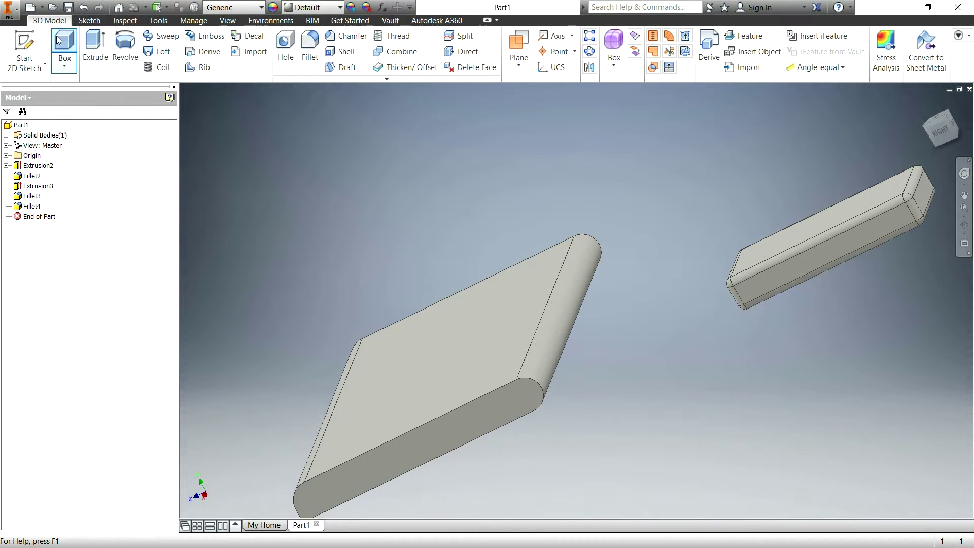
pyautogui.click(61, 43)
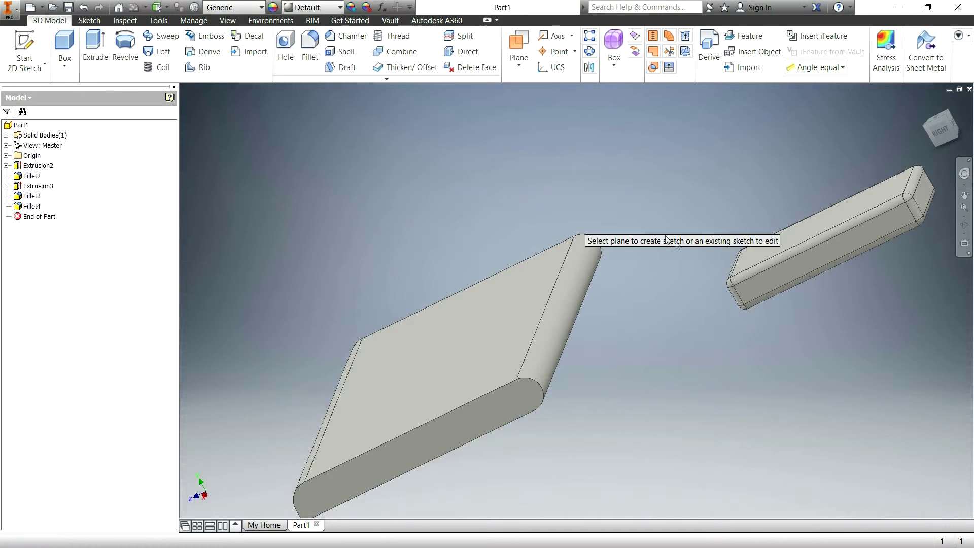
pyautogui.click(485, 332)
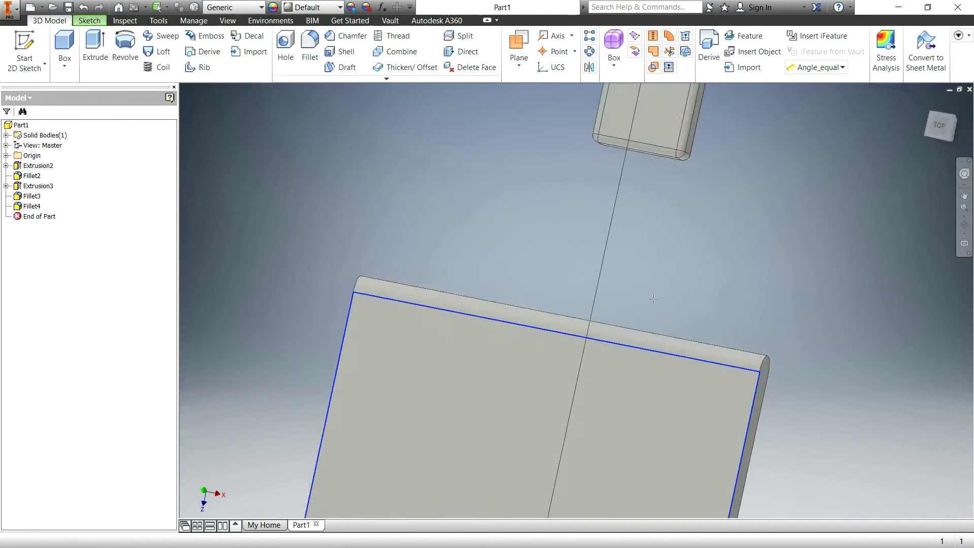
pyautogui.click(512, 226)
pyautogui.click(593, 185)
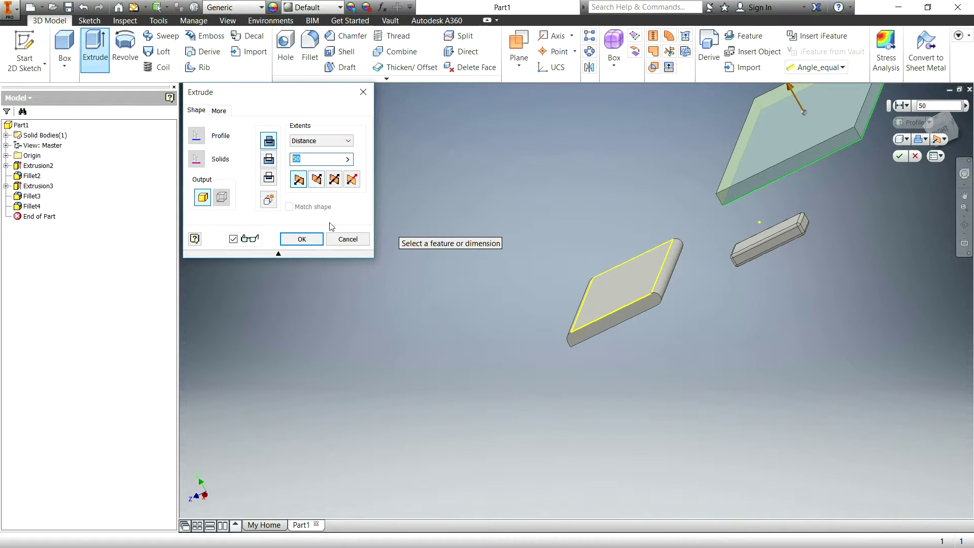
pyautogui.click(302, 240)
pyautogui.keyDown('shift'); pyautogui.moveTo(698, 237); pyautogui.dragTo(463, 335, button='middle'); pyautogui.keyUp('shift')
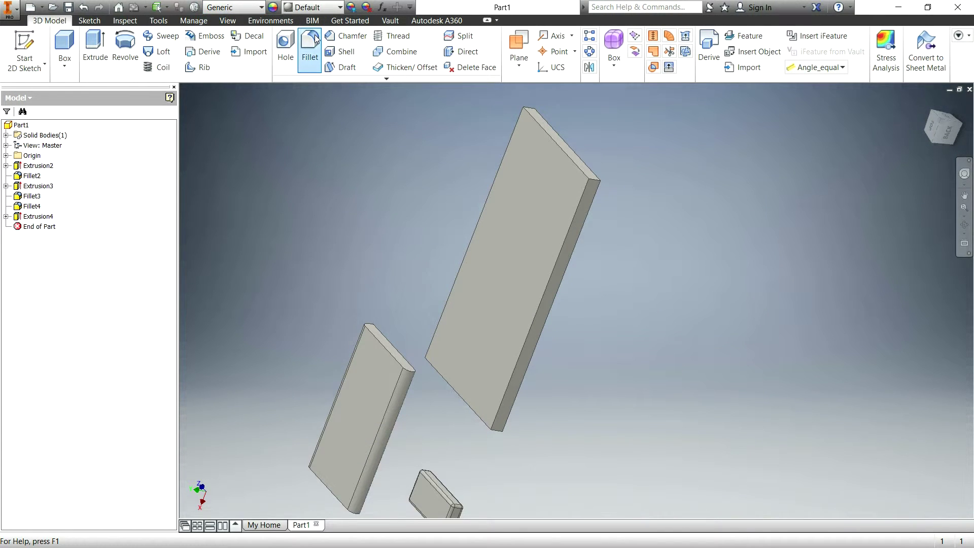
# Step: Start a variable fillet on the new plate's long edge, radius 40 at both ends
pyautogui.click(311, 46)
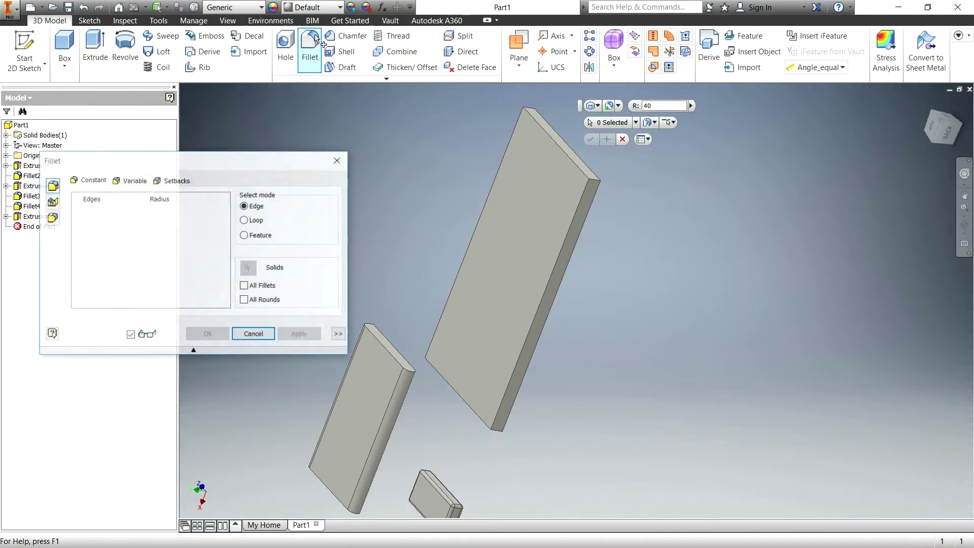
pyautogui.click(136, 183)
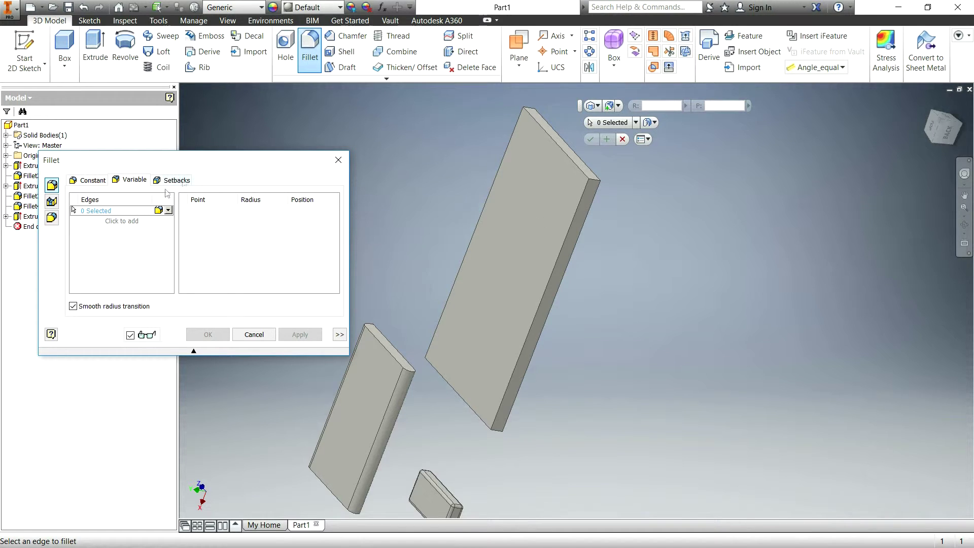
pyautogui.click(128, 184)
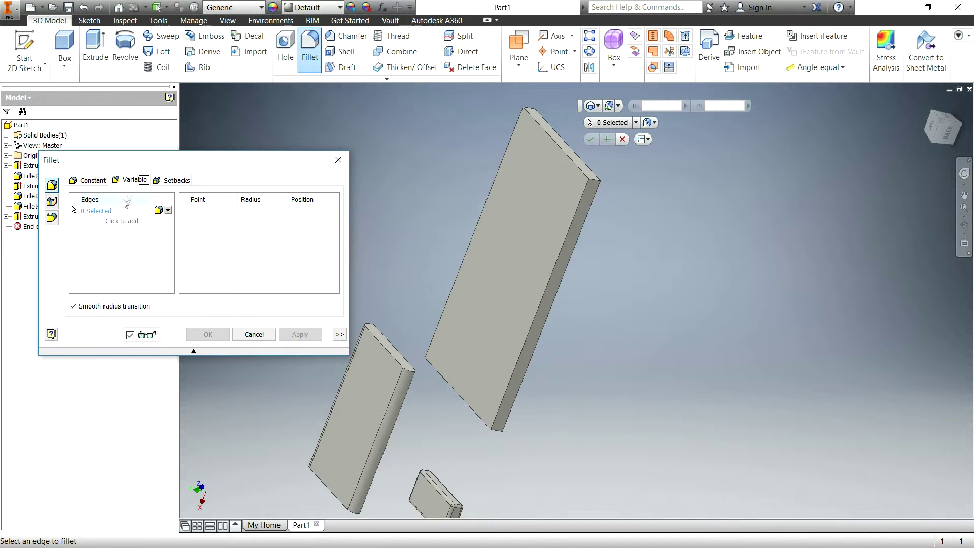
pyautogui.click(580, 209)
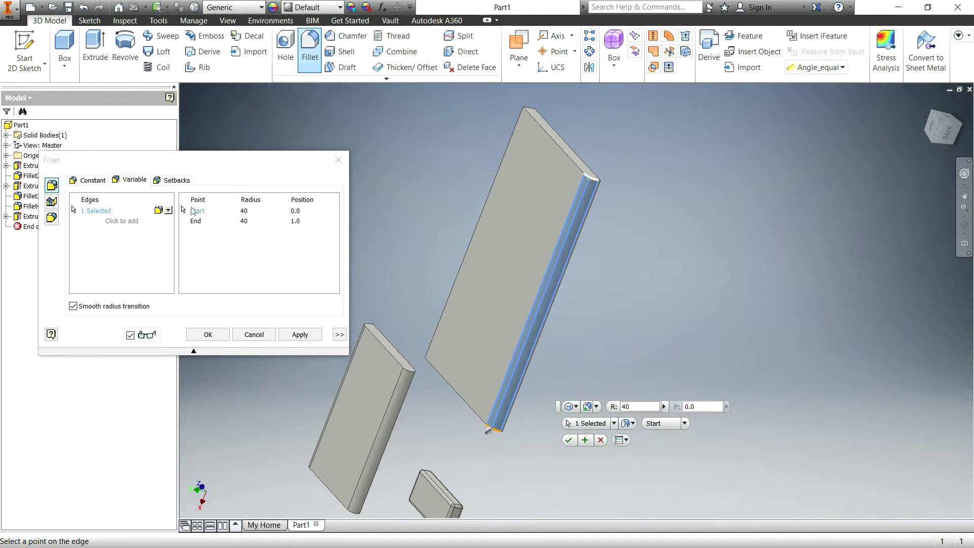
# Step: Set the variable fillet's Start radius to 0, keeping the End at 40
pyautogui.click(250, 211)
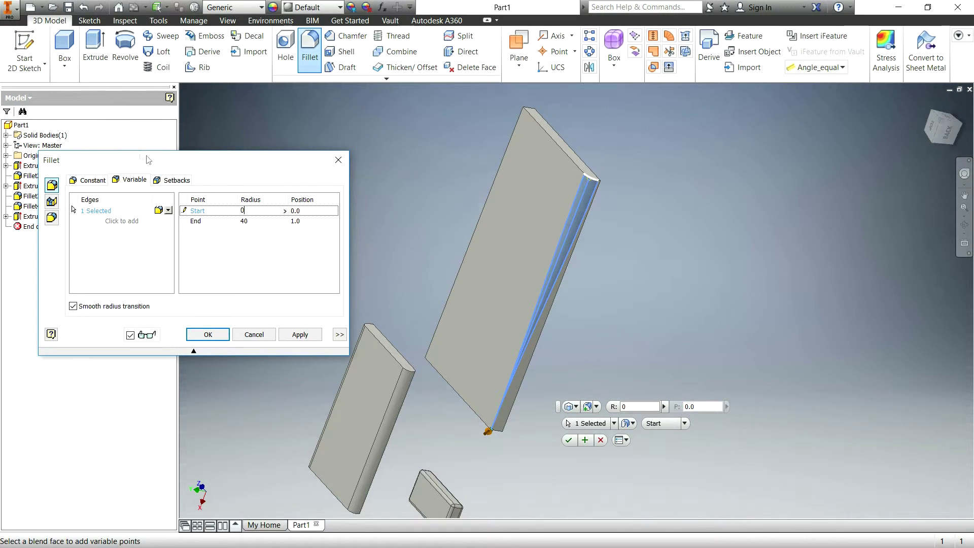
# Step: Add seven radius-40 points along the plate edge, from near its end to near its start
pyautogui.click(275, 252)
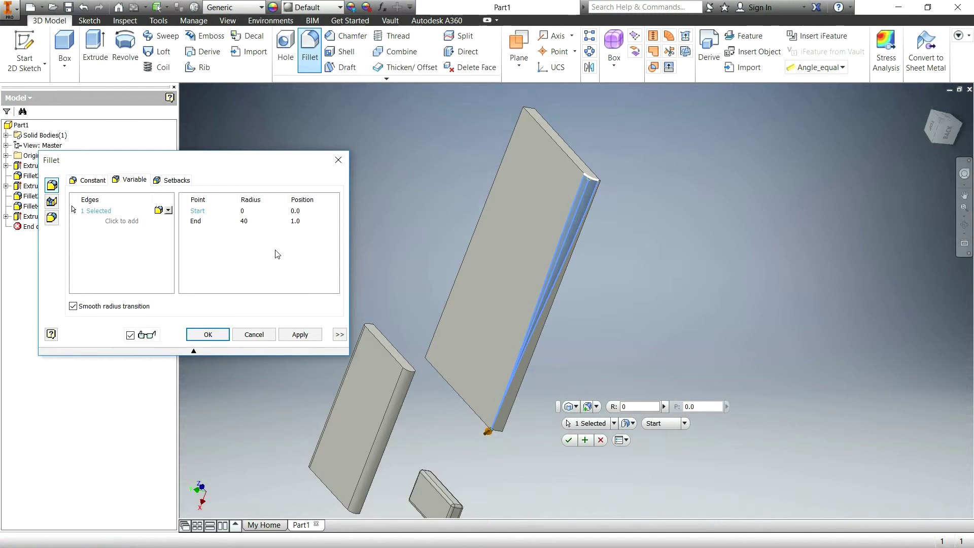
pyautogui.click(579, 203)
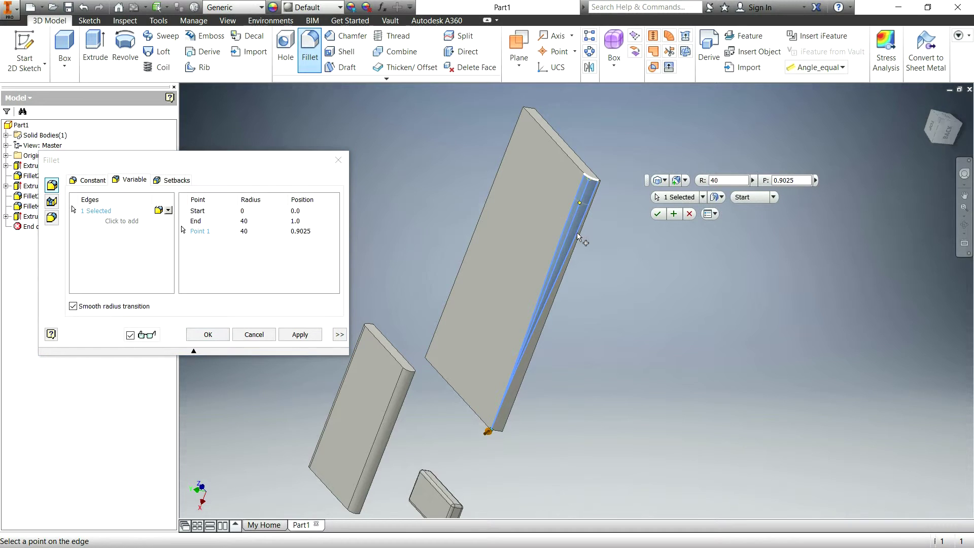
pyautogui.click(568, 239)
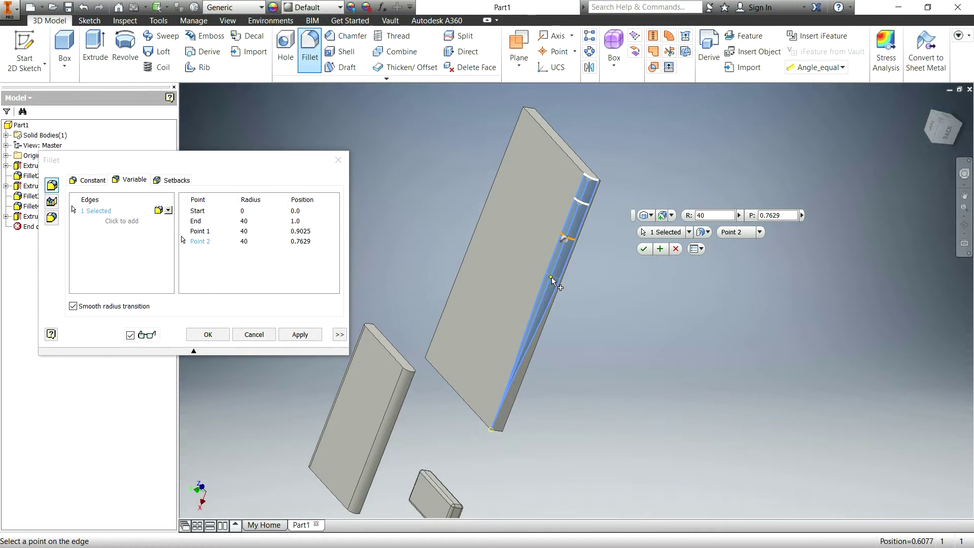
pyautogui.click(552, 277)
pyautogui.click(539, 312)
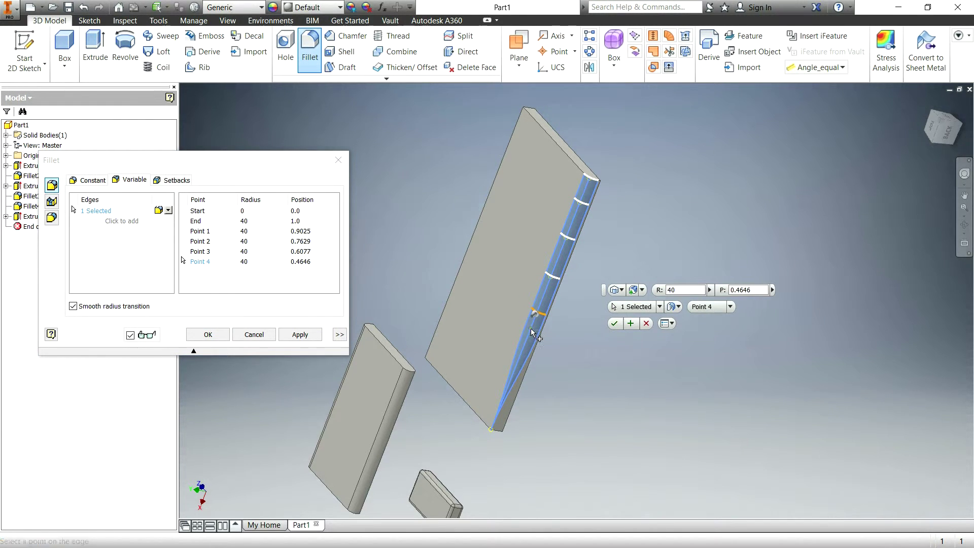
pyautogui.click(529, 334)
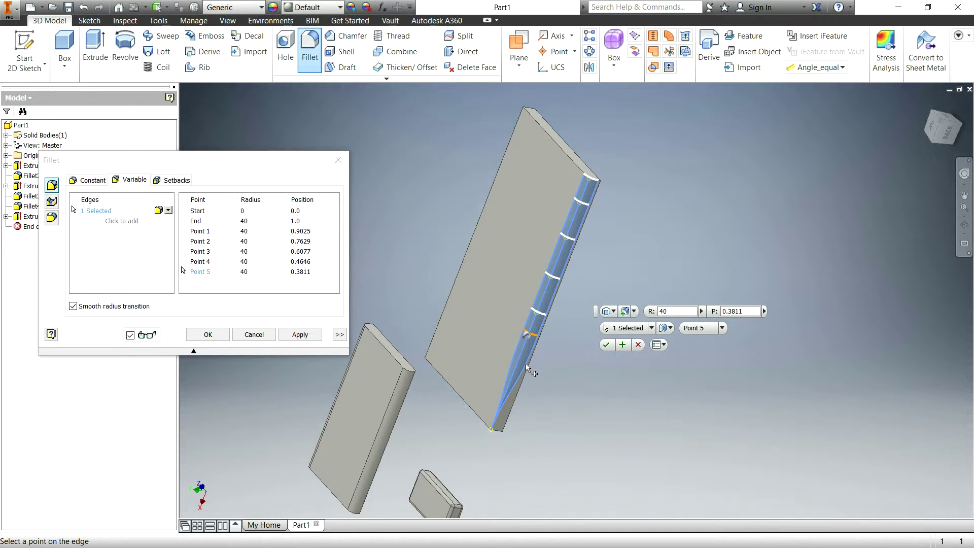
pyautogui.click(517, 364)
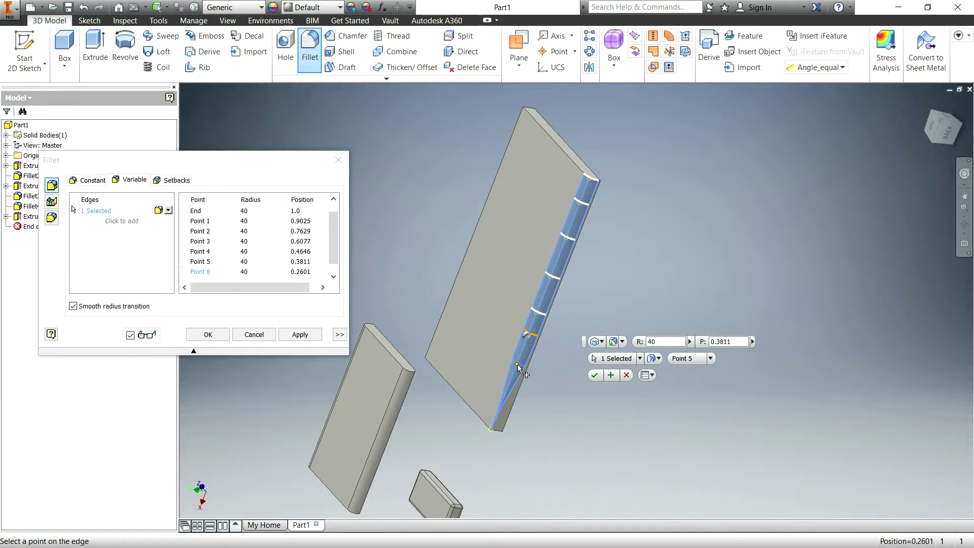
pyautogui.click(505, 396)
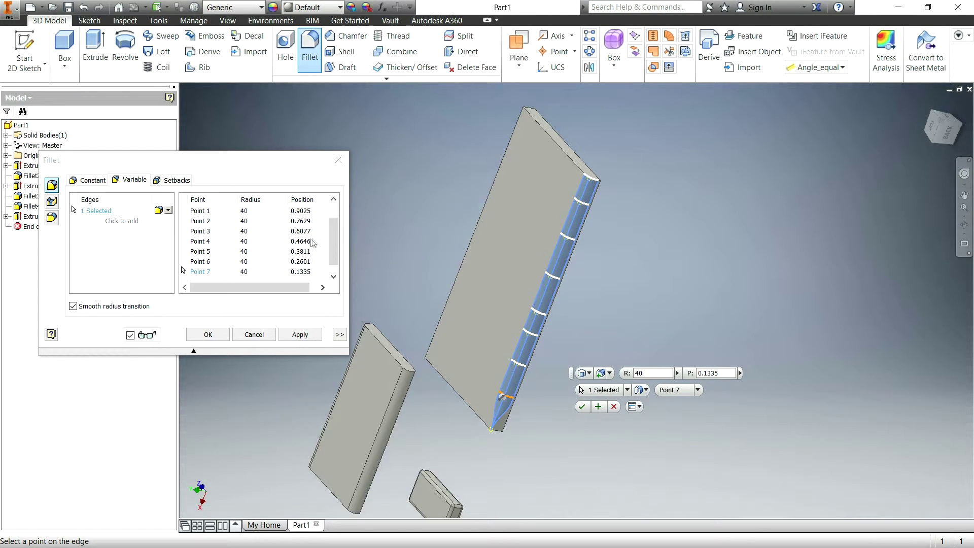
pyautogui.moveTo(339, 236)
pyautogui.mouseDown()
pyautogui.moveTo(345, 224)
pyautogui.moveTo(348, 242)
pyautogui.mouseUp()
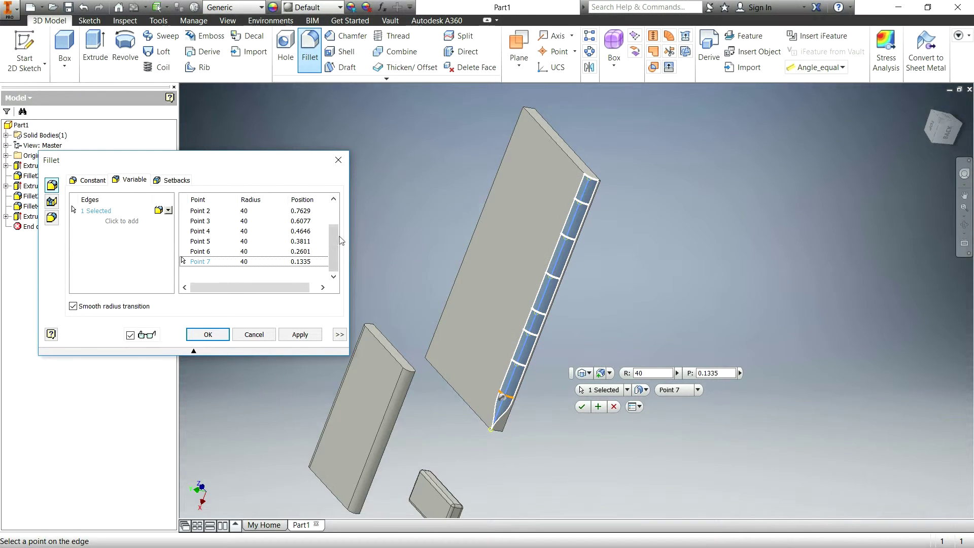
pyautogui.moveTo(335, 237)
pyautogui.mouseDown()
pyautogui.moveTo(334, 208)
pyautogui.moveTo(335, 254)
pyautogui.mouseUp()
pyautogui.click(300, 261)
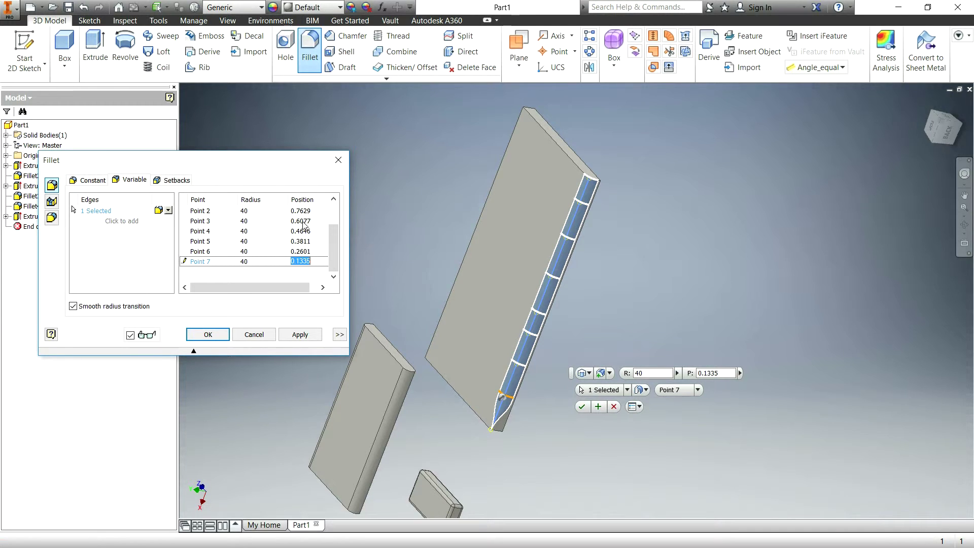
# Step: Position Points 7, 6, 5 and 4 at 1/8, 2/8, 3/8 and 4/8
pyautogui.write('1/8')
pyautogui.press('Return')
pyautogui.press('Up')
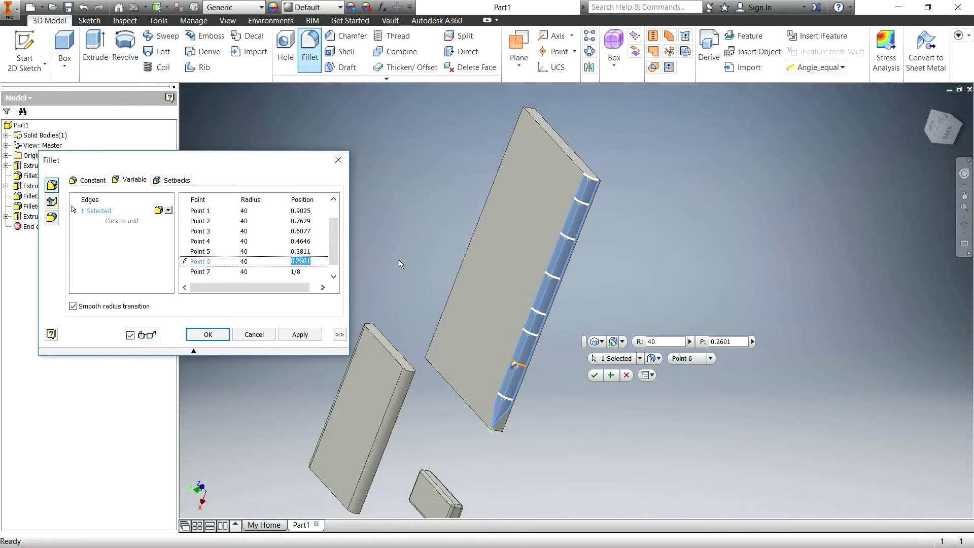
pyautogui.write('2/8')
pyautogui.press('Return')
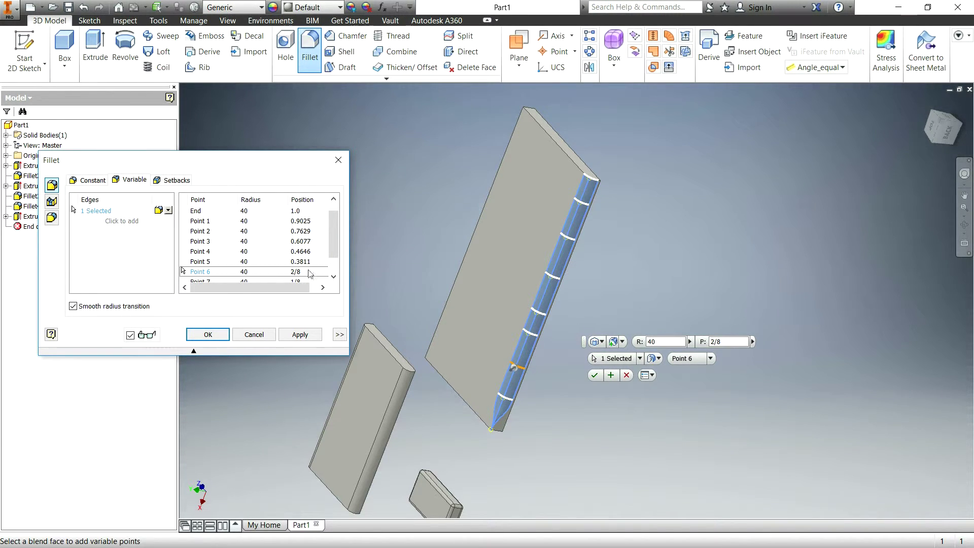
pyautogui.click(301, 261)
pyautogui.write('3/8')
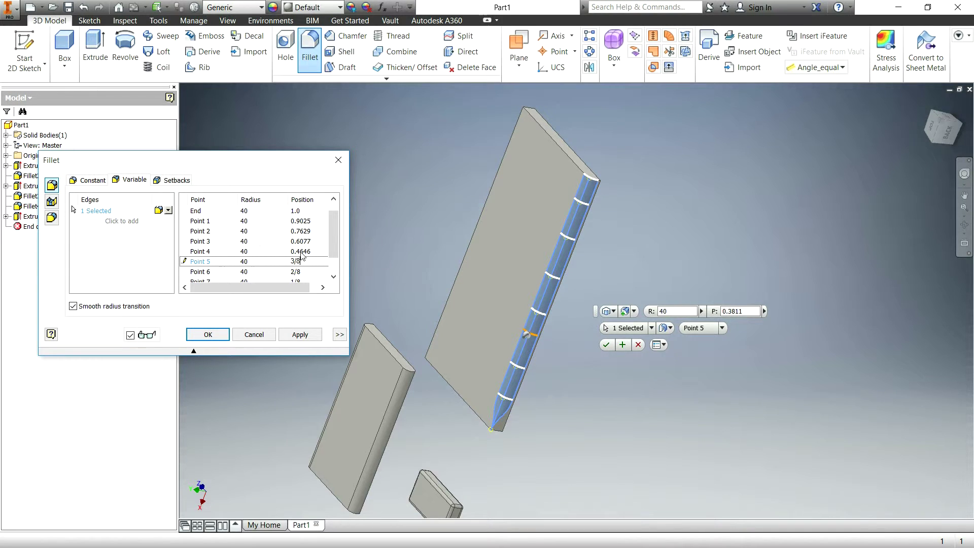
pyautogui.press('Return')
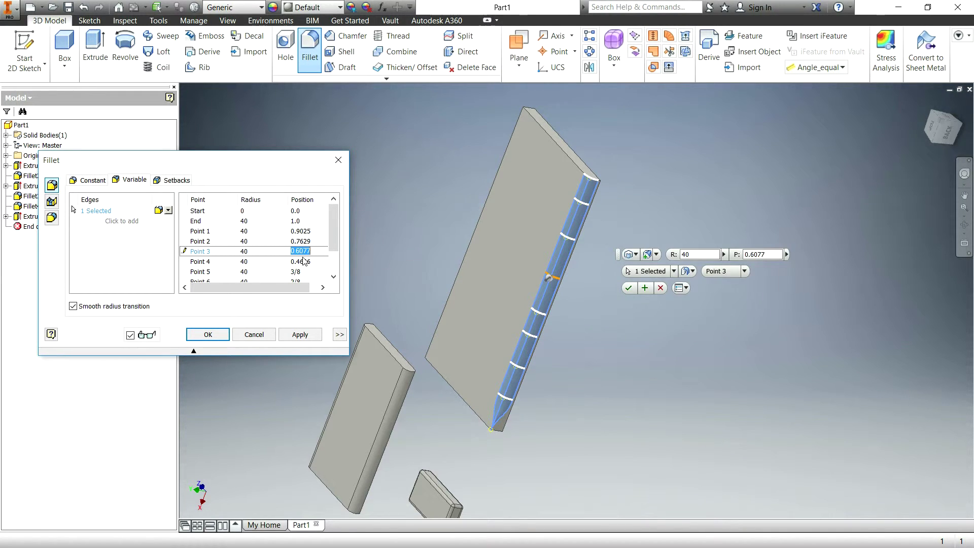
pyautogui.click(303, 261)
pyautogui.write('4')
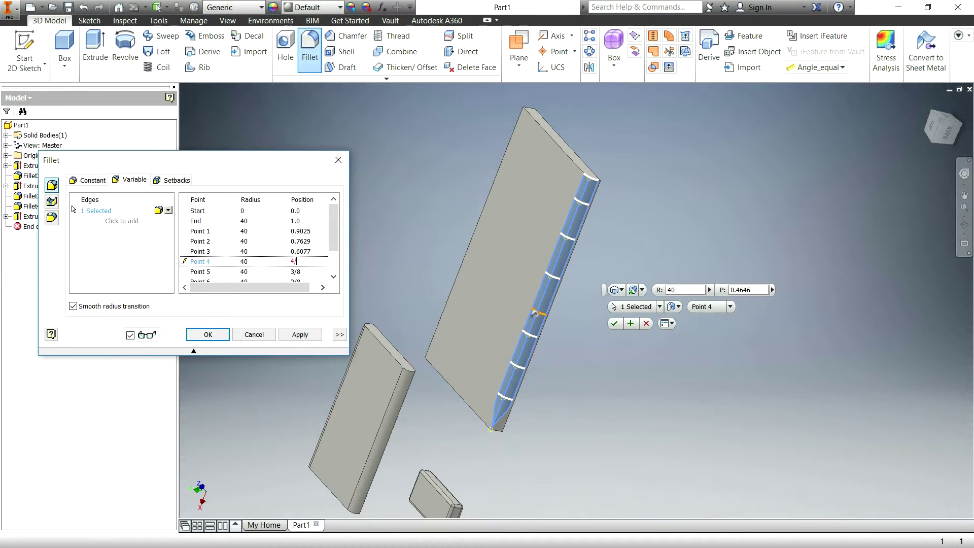
pyautogui.write('/8')
pyautogui.press('Return')
# Step: Position Points 3, 2 and 1 at 5/8, 6/8 and 7/8, correcting Point 1's entry
pyautogui.click(299, 251)
pyautogui.write('5/')
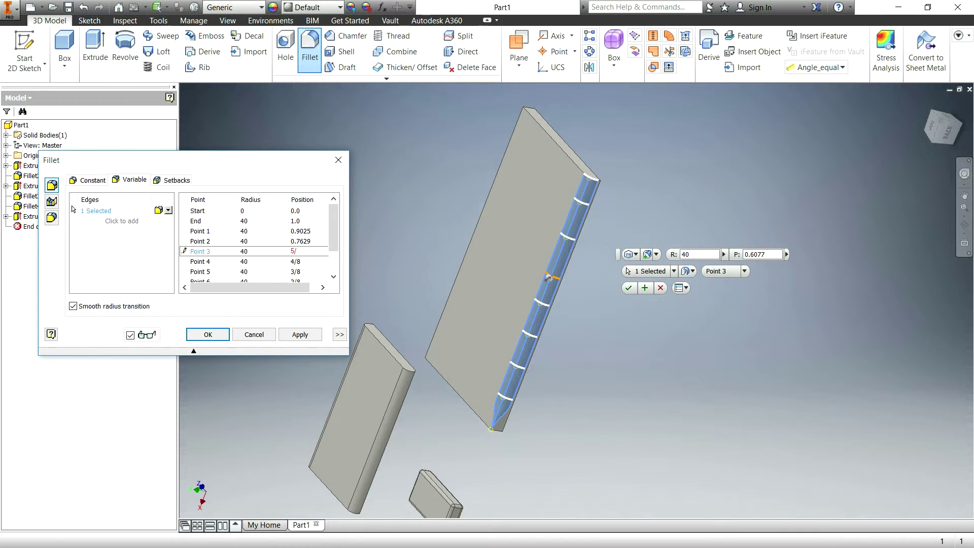
pyautogui.write('8')
pyautogui.press('Return')
pyautogui.click(300, 241)
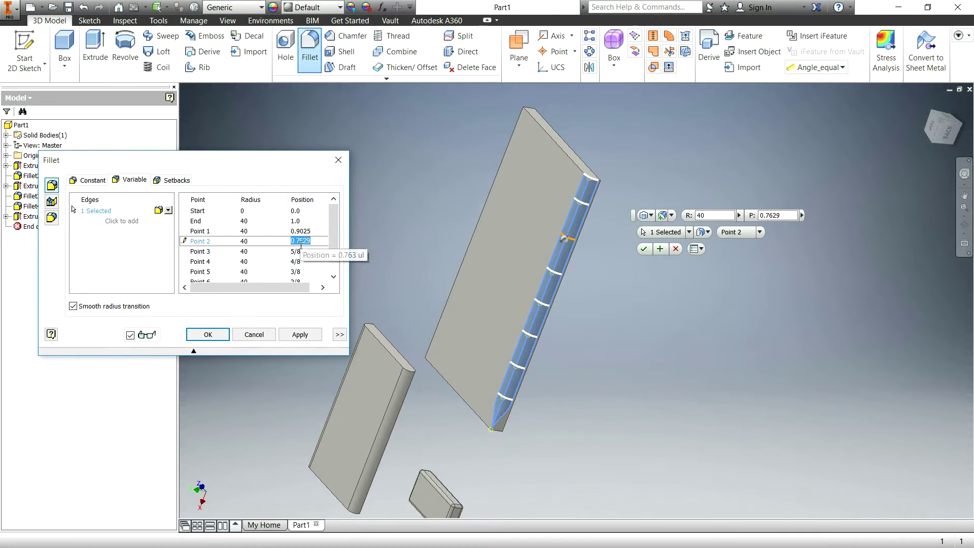
pyautogui.write('6/8')
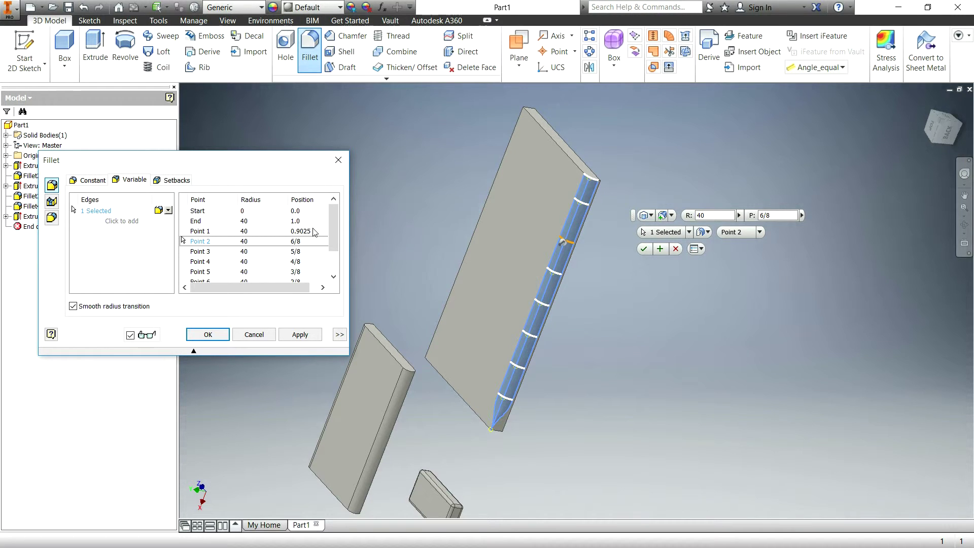
pyautogui.click(304, 231)
pyautogui.write('7')
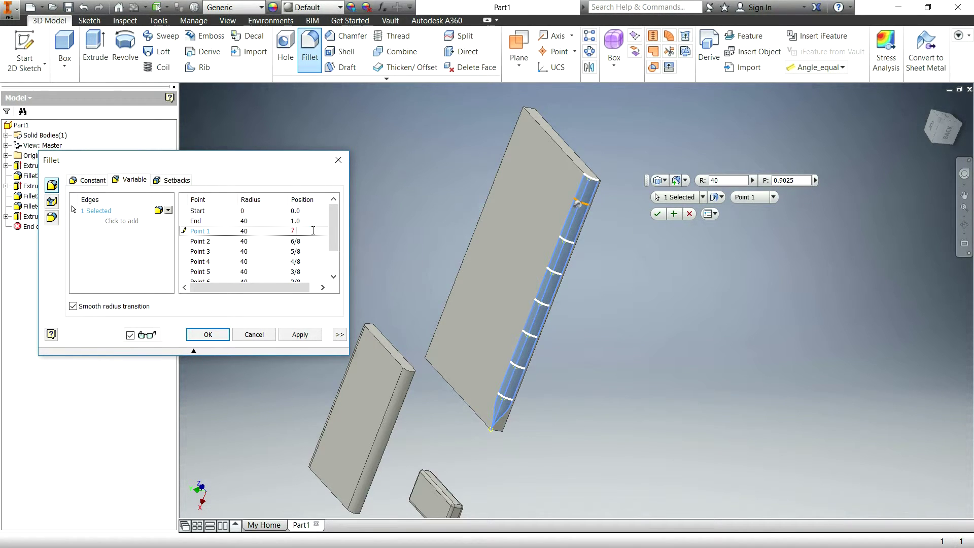
pyautogui.write('/9')
pyautogui.press('Return')
pyautogui.click(303, 231)
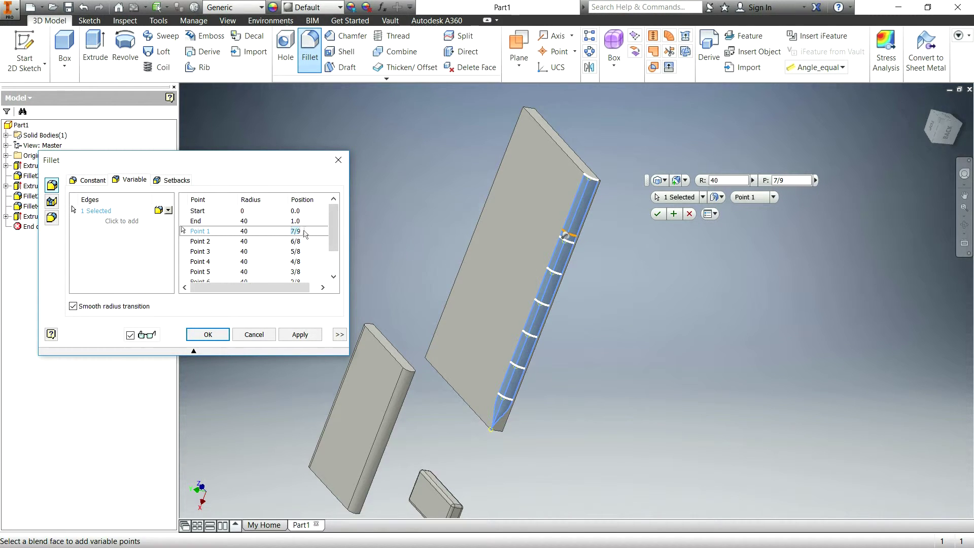
pyautogui.write('7')
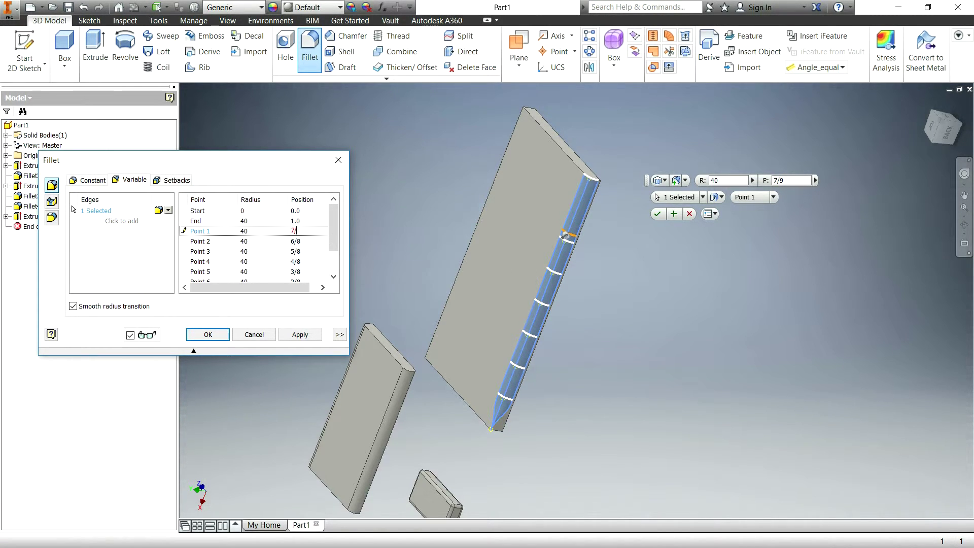
pyautogui.press('Return')
pyautogui.moveTo(339, 227)
pyautogui.mouseDown()
pyautogui.moveTo(341, 244)
pyautogui.moveTo(342, 216)
pyautogui.moveTo(324, 214)
pyautogui.mouseUp()
# Step: Set the variable fillet's End radius to 0
pyautogui.click(250, 221)
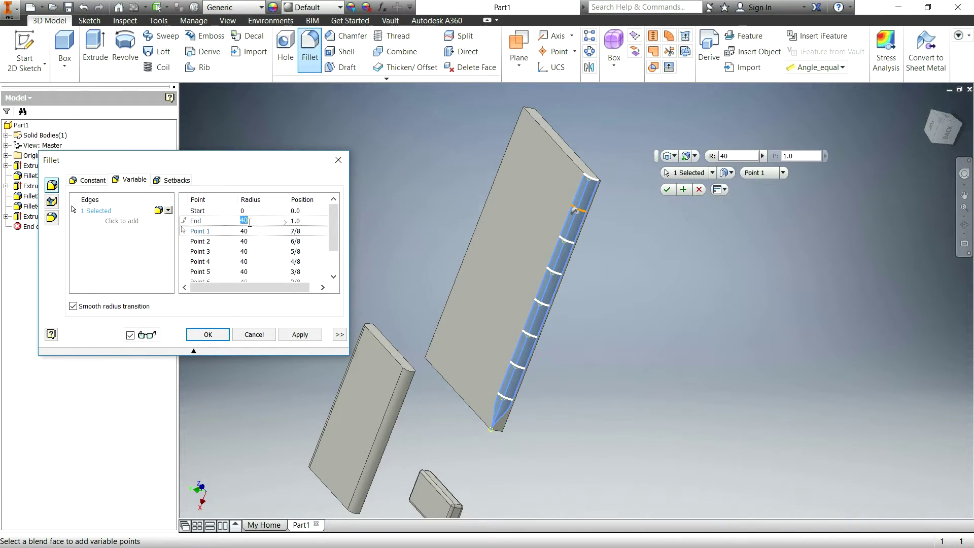
pyautogui.click(250, 221)
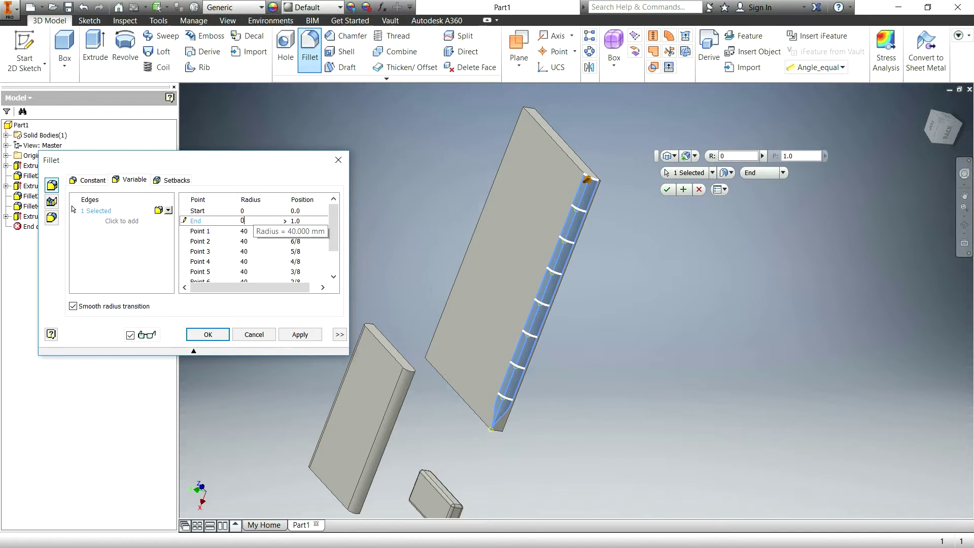
pyautogui.write('0')
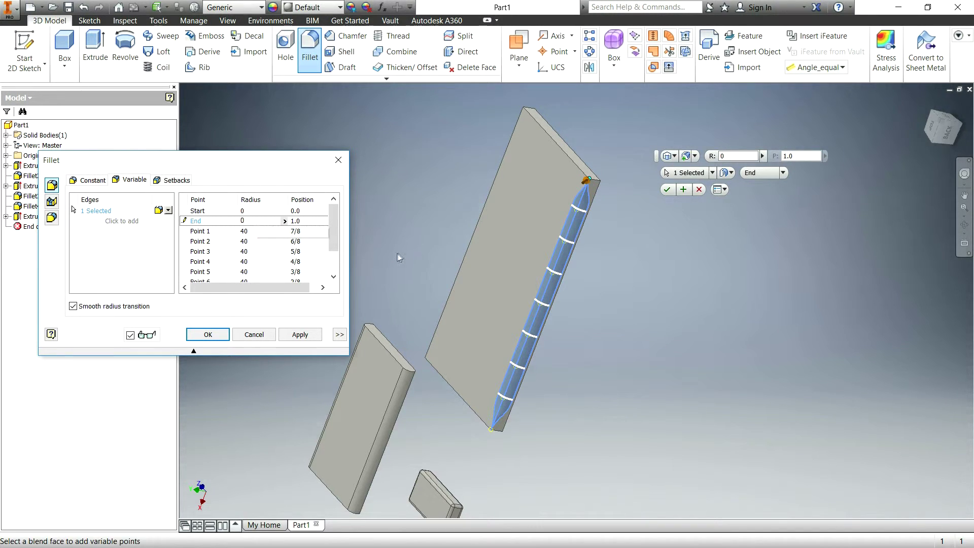
pyautogui.moveTo(334, 228); pyautogui.dragTo(333, 265)
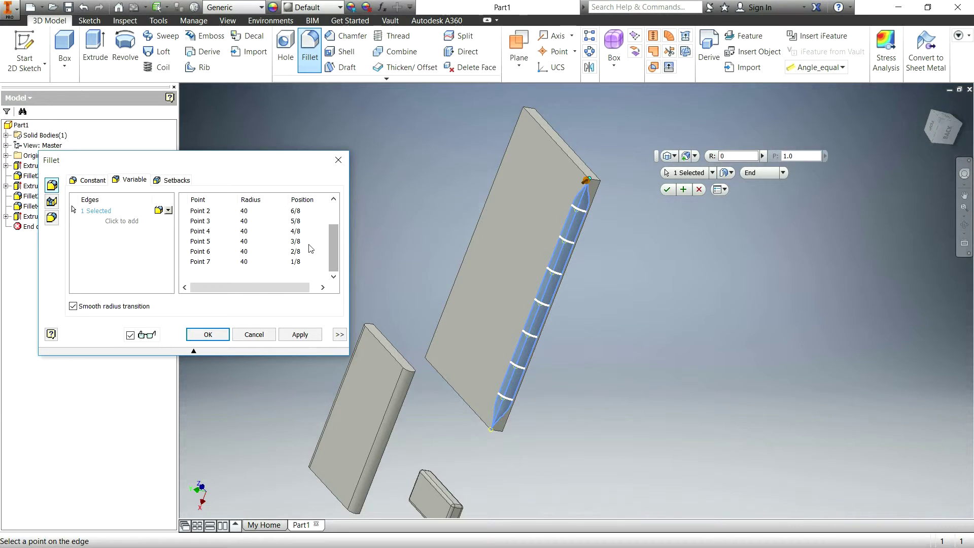
# Step: Set Points 6, 4 and 2 to radius 5 and apply the wavy fillet
pyautogui.doubleClick(247, 263)
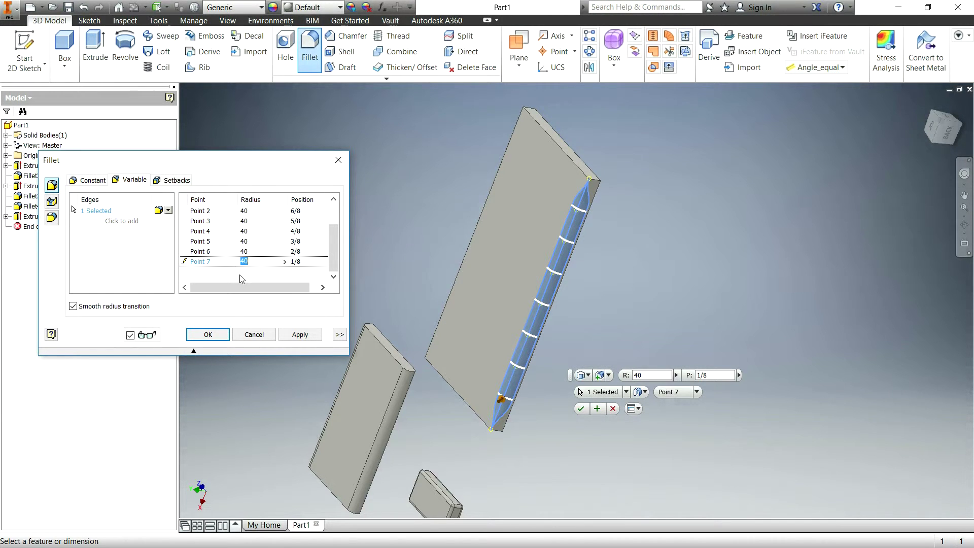
pyautogui.doubleClick(244, 252)
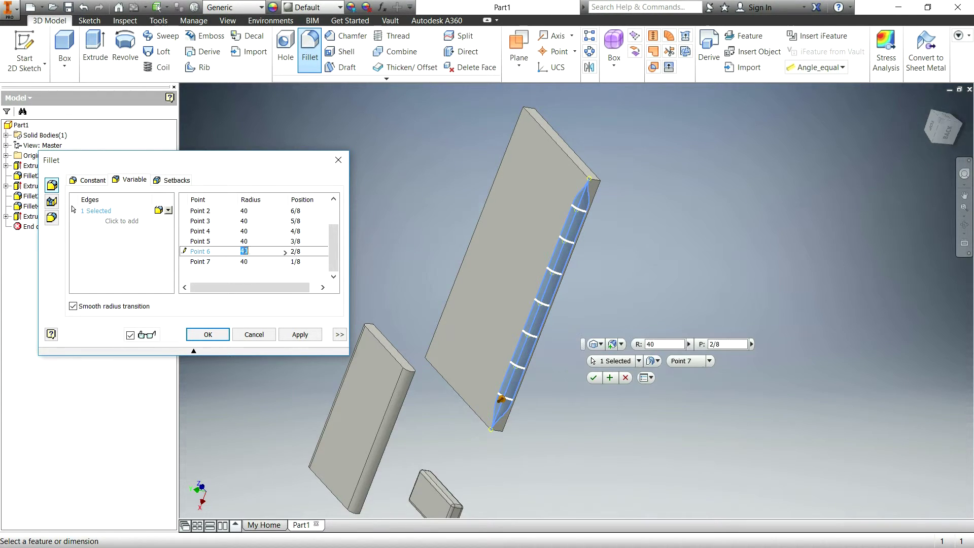
pyautogui.write('5')
pyautogui.press('Return')
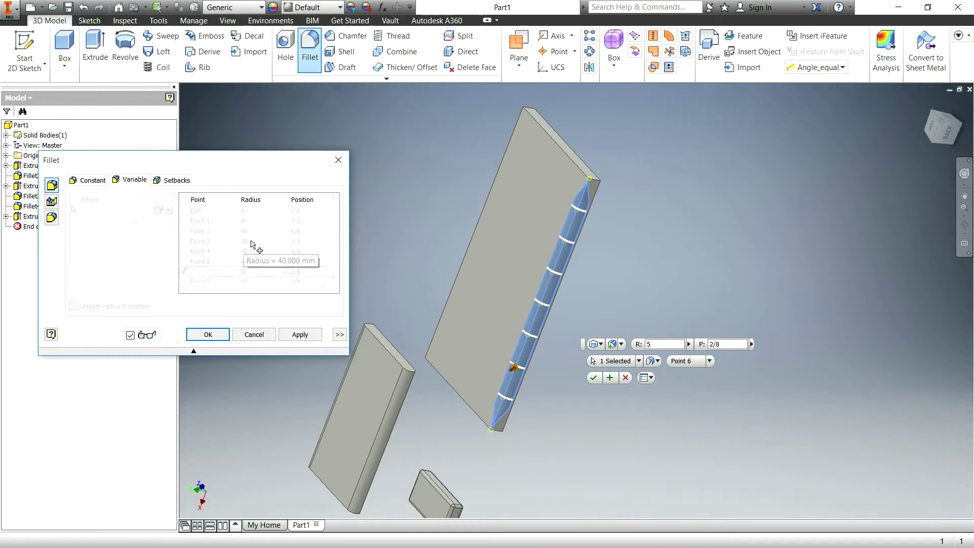
pyautogui.doubleClick(244, 262)
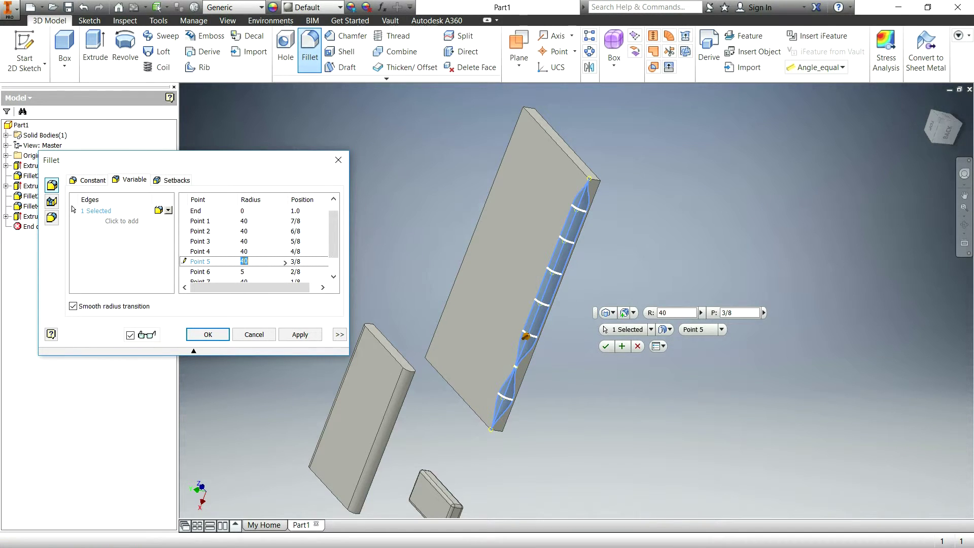
pyautogui.doubleClick(251, 251)
pyautogui.write('5')
pyautogui.scroll(1, 252, 249)
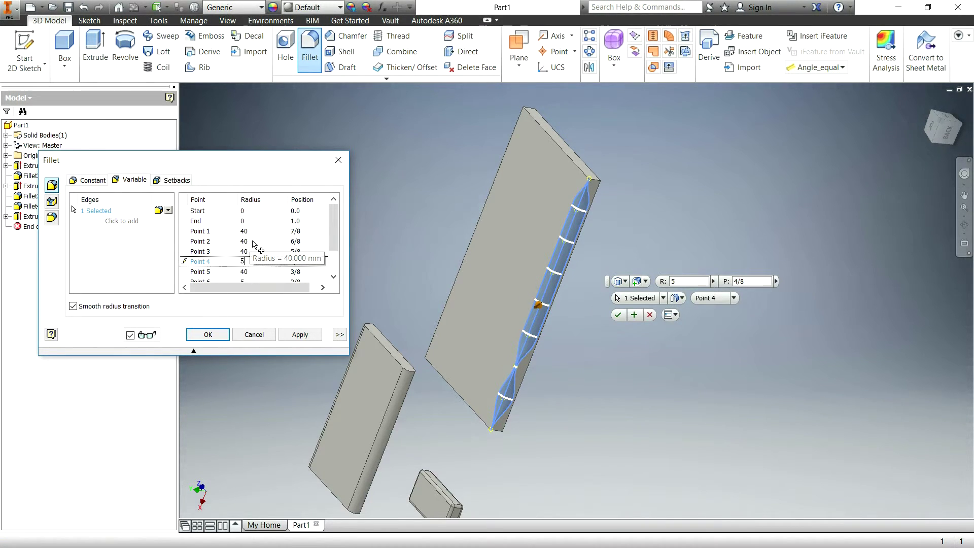
pyautogui.doubleClick(244, 241)
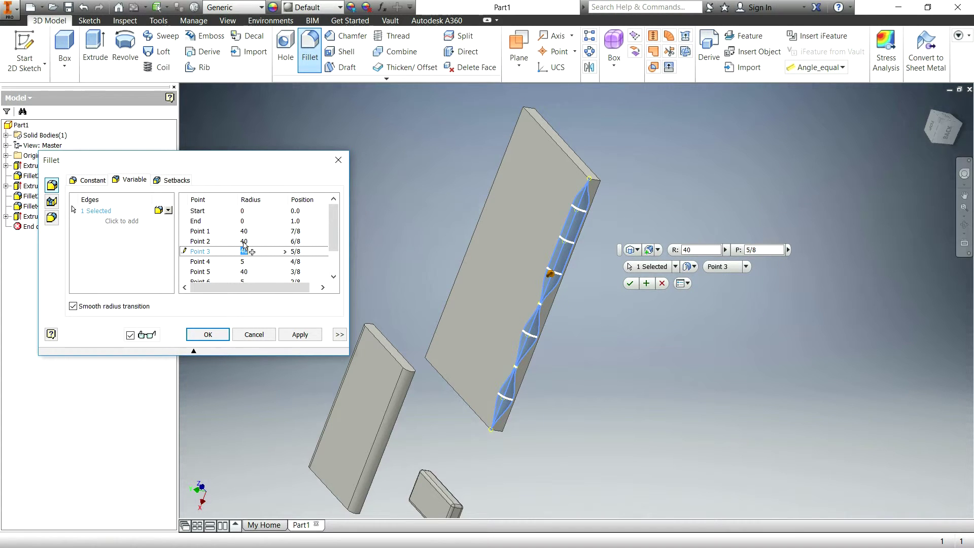
pyautogui.write('5')
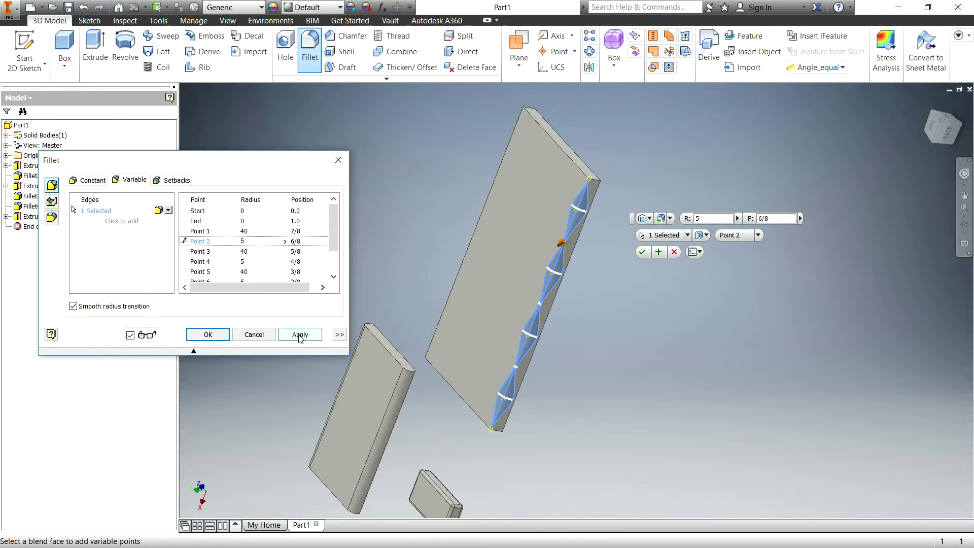
pyautogui.click(204, 335)
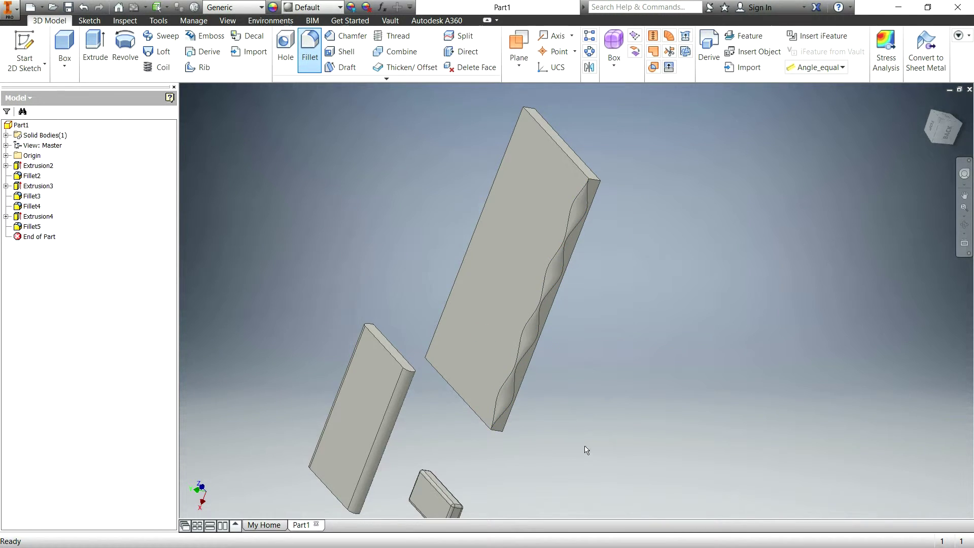
pyautogui.keyDown('shift'); pyautogui.moveTo(545, 425); pyautogui.dragTo(459, 411, button='middle'); pyautogui.keyUp('shift')
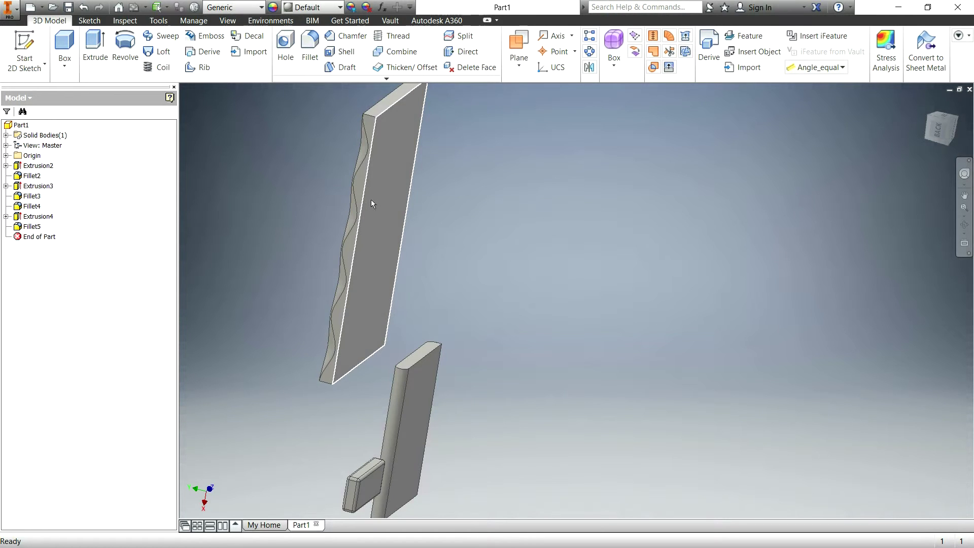
pyautogui.keyDown('shift'); pyautogui.moveTo(419, 261); pyautogui.dragTo(457, 277, button='middle'); pyautogui.keyUp('shift')
pyautogui.keyDown('shift'); pyautogui.moveTo(685, 267); pyautogui.dragTo(603, 285, button='middle'); pyautogui.keyUp('shift')
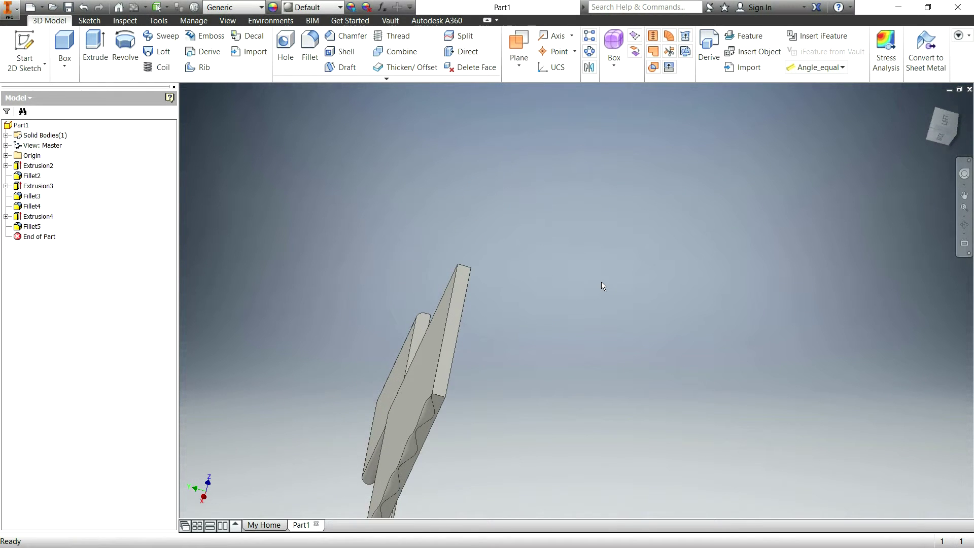
pyautogui.click(310, 46)
# Step: Start a variable fillet on the other plate's long edge
pyautogui.click(441, 349)
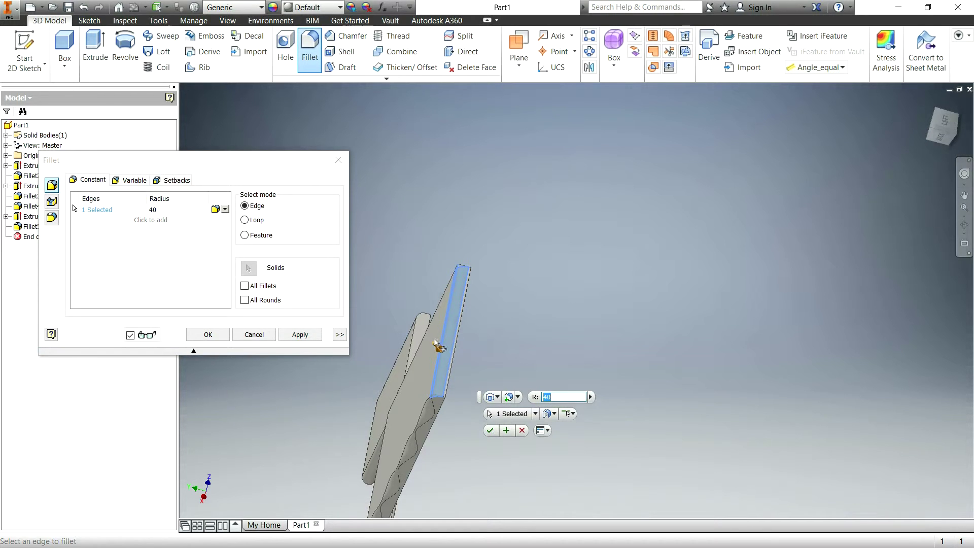
pyautogui.keyDown('ctrl'); pyautogui.click(441, 348); pyautogui.keyUp('ctrl')
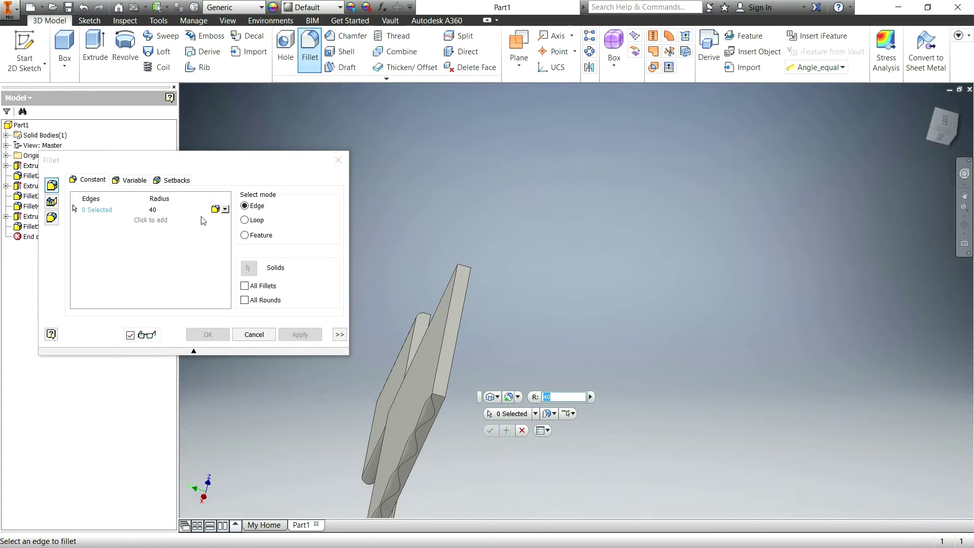
pyautogui.click(131, 180)
pyautogui.click(458, 340)
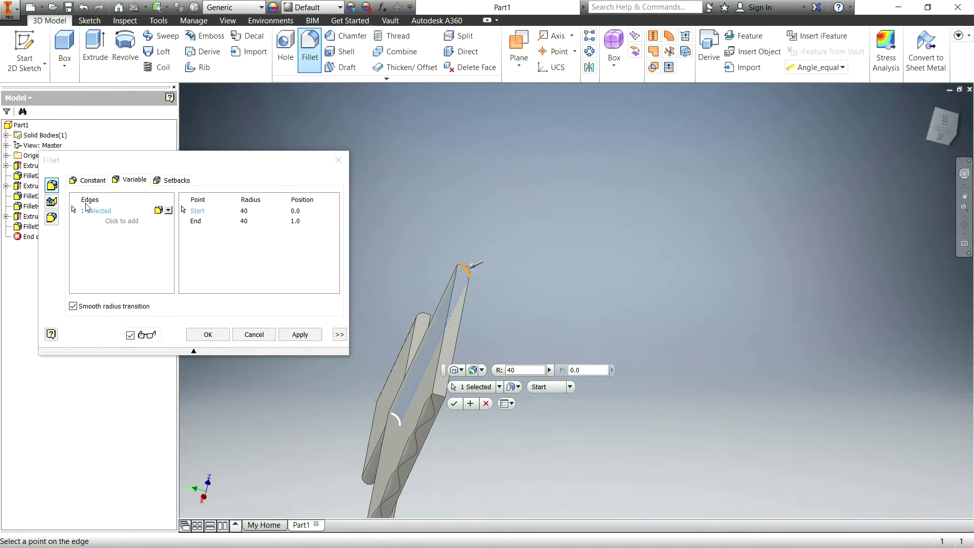
pyautogui.click(89, 211)
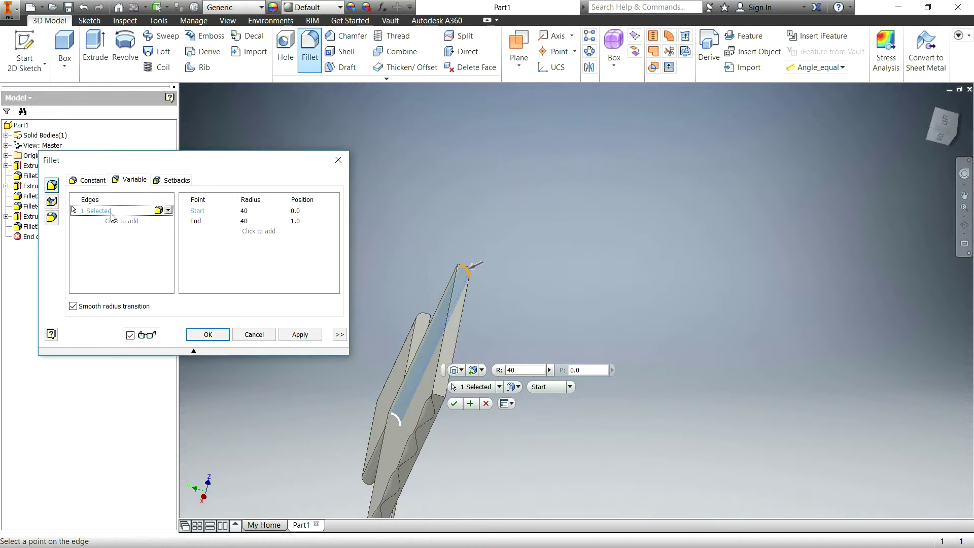
pyautogui.keyDown('ctrl'); pyautogui.click(455, 303); pyautogui.keyUp('ctrl')
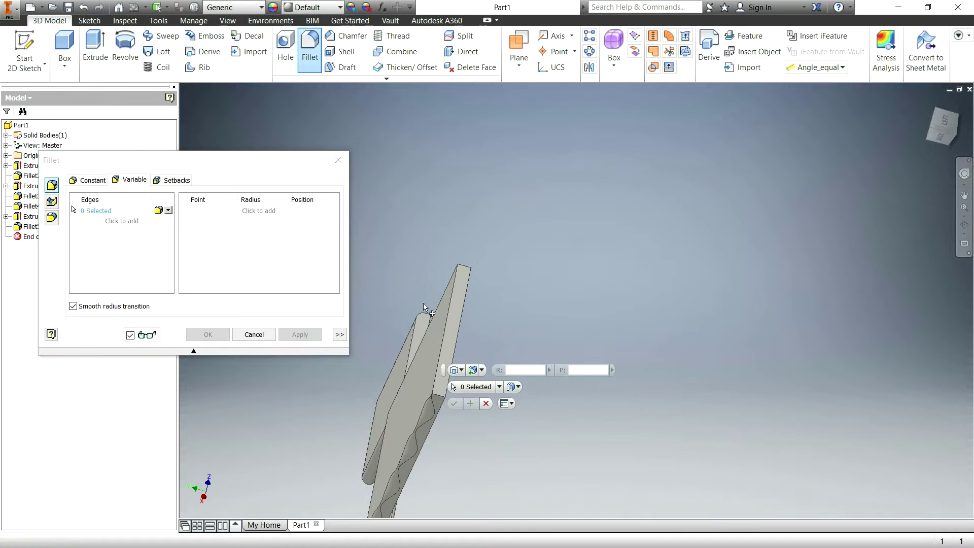
pyautogui.click(445, 339)
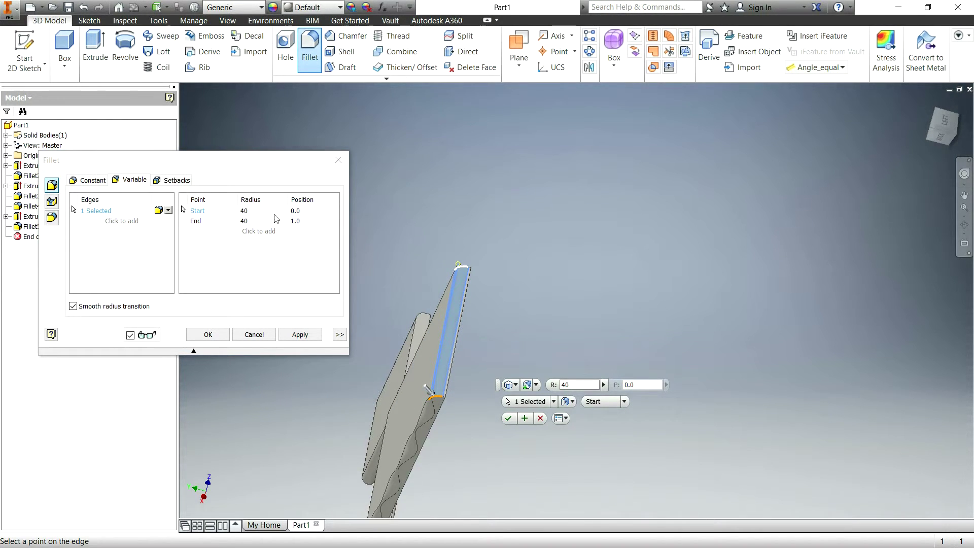
# Step: Add three radius points along the edge at 0.1835, 0.5348 and 0.7587
pyautogui.click(440, 373)
pyautogui.click(448, 328)
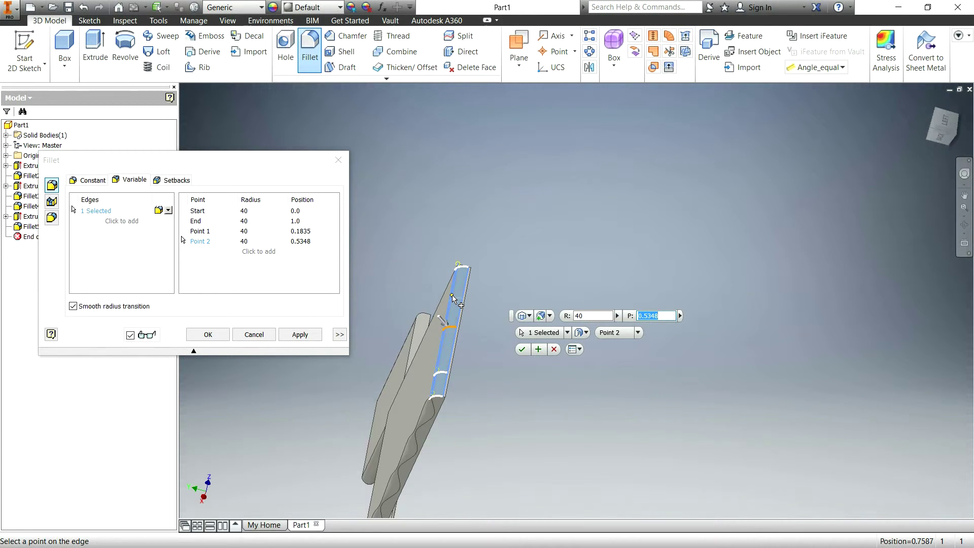
pyautogui.click(453, 303)
pyautogui.moveTo(536, 378)
pyautogui.keyDown('shift'); pyautogui.mouseDown(button='middle')
pyautogui.moveTo(457, 366)
pyautogui.moveTo(538, 378)
pyautogui.mouseUp(button='middle'); pyautogui.keyUp('shift')
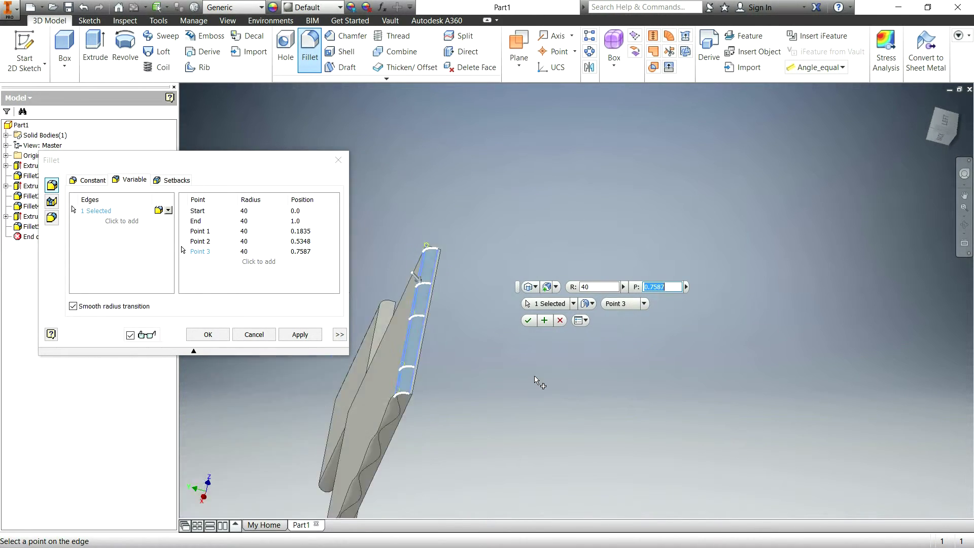
pyautogui.click(246, 211)
# Step: Enter Start radius 2, Point radii 50, 3 and 25, and Point 3 position .58
pyautogui.click(247, 211)
pyautogui.write('2')
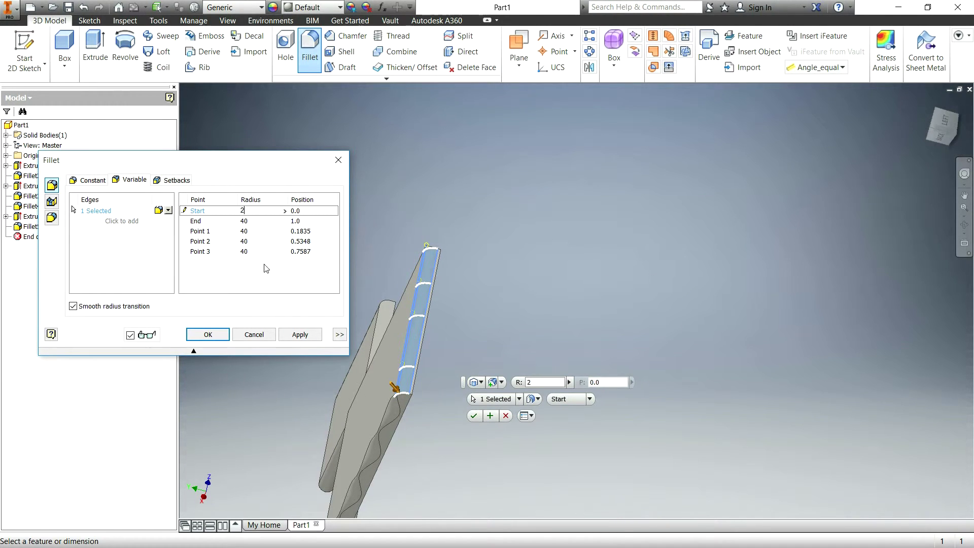
pyautogui.press('Return')
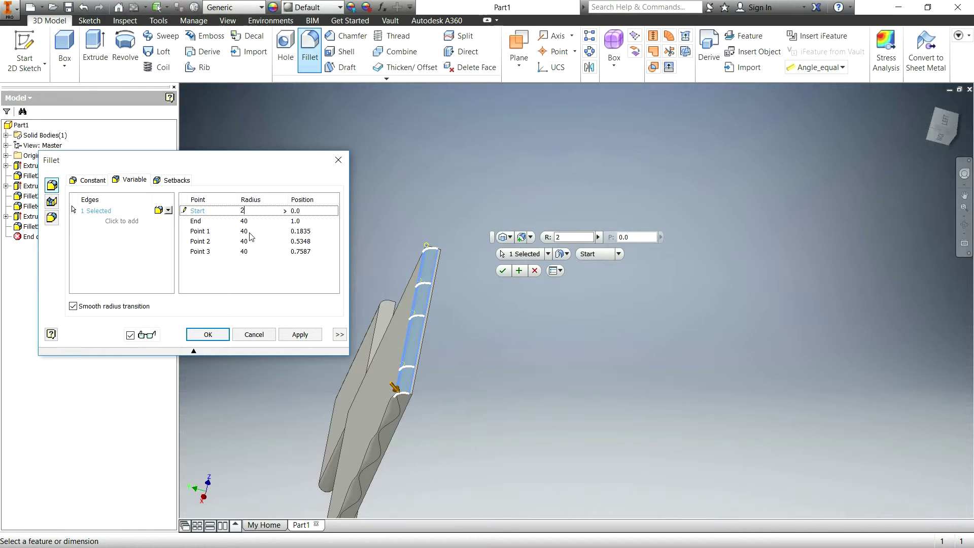
pyautogui.press('Return')
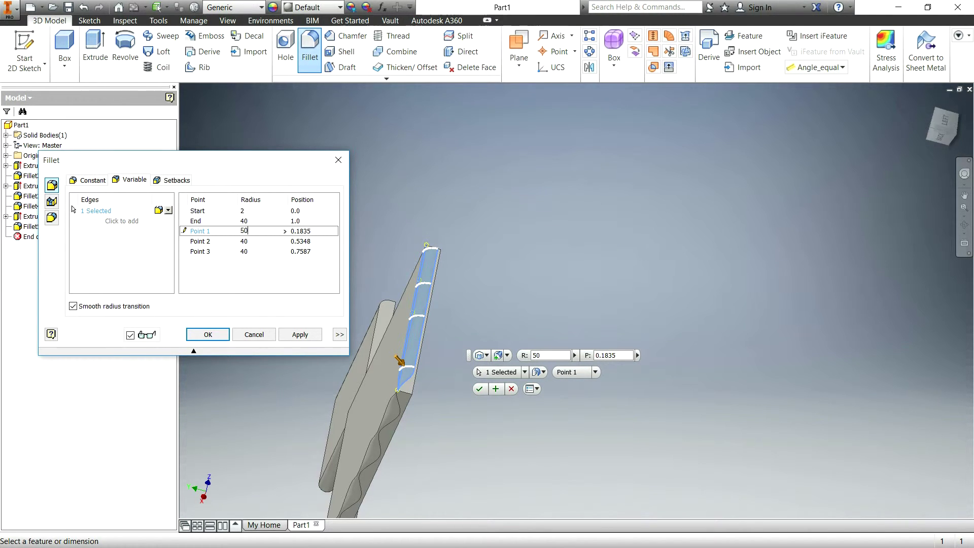
pyautogui.write('50')
pyautogui.press('Tab')
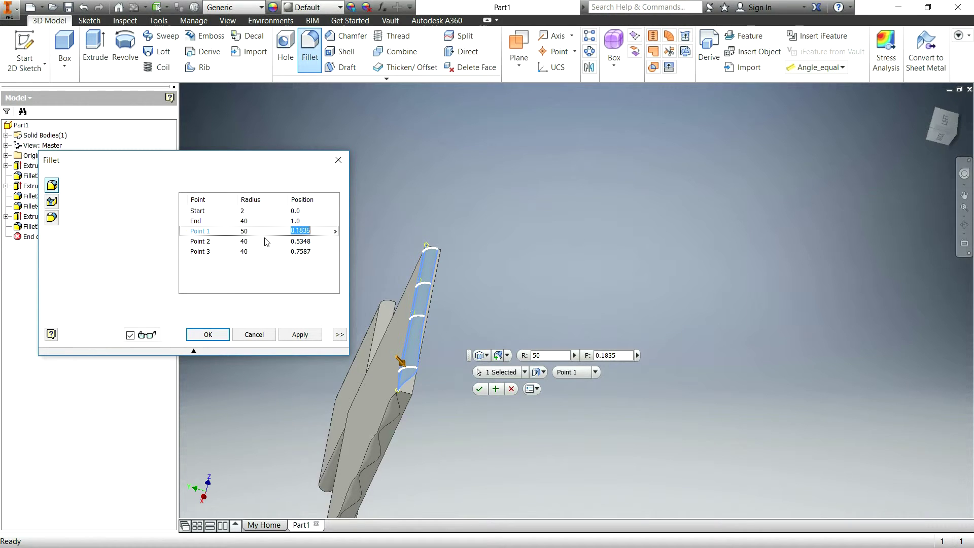
pyautogui.press('Return')
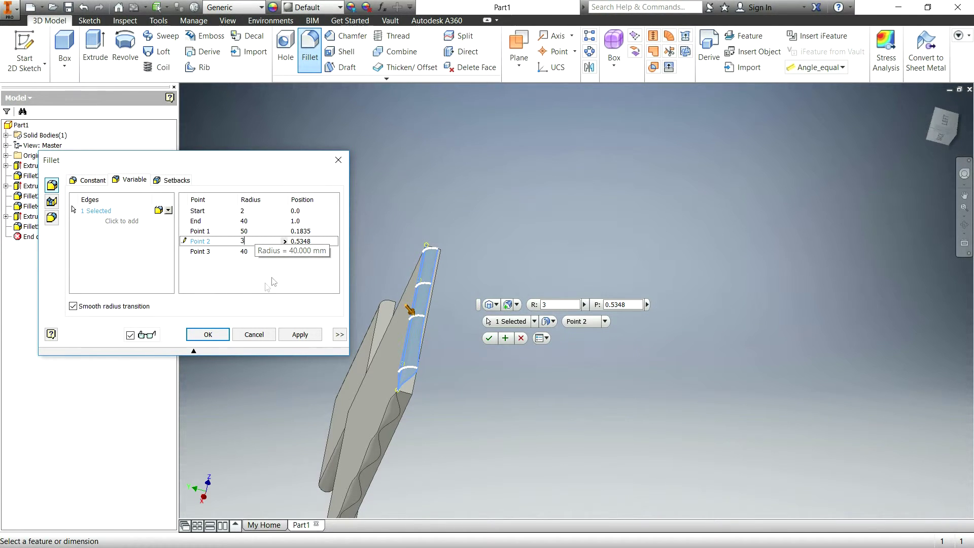
pyautogui.click(245, 252)
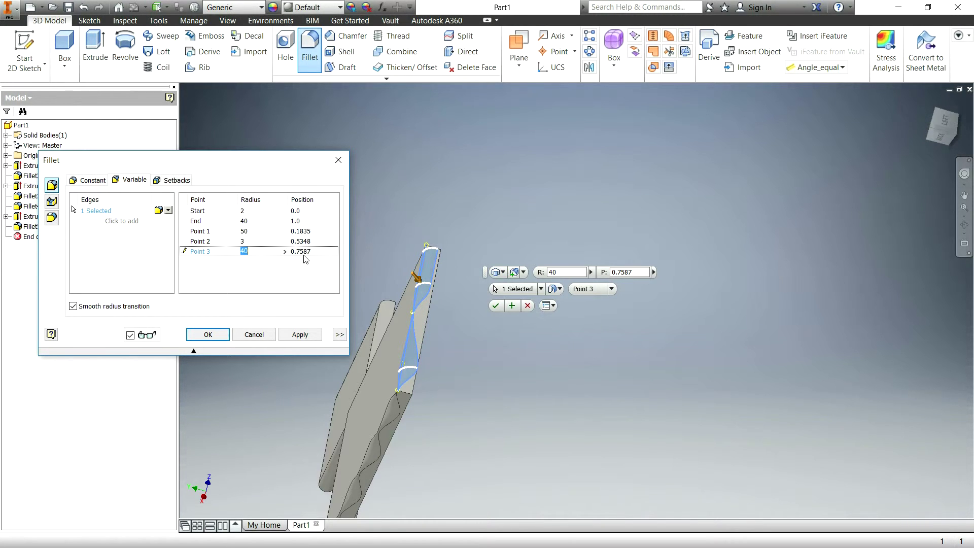
pyautogui.write('25')
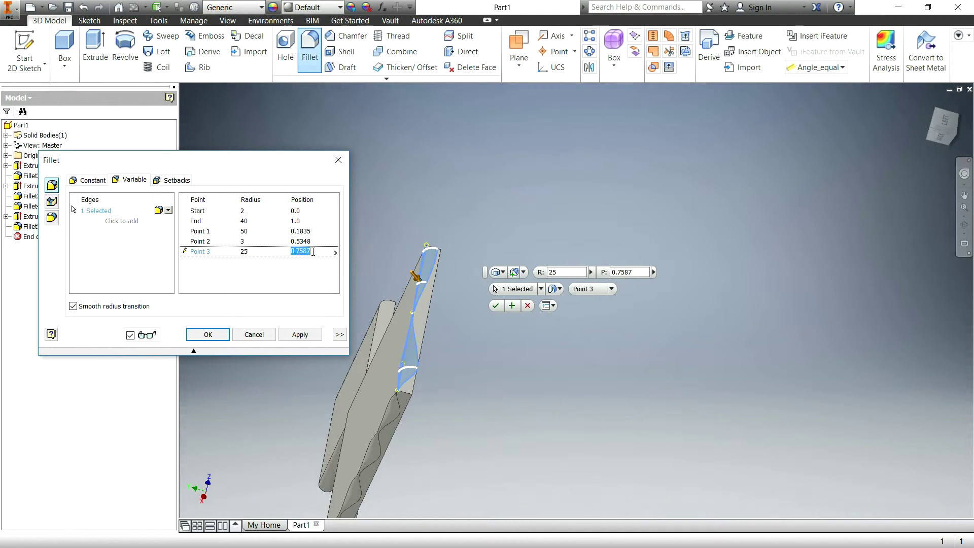
pyautogui.press('BackSpace')
pyautogui.click(272, 287)
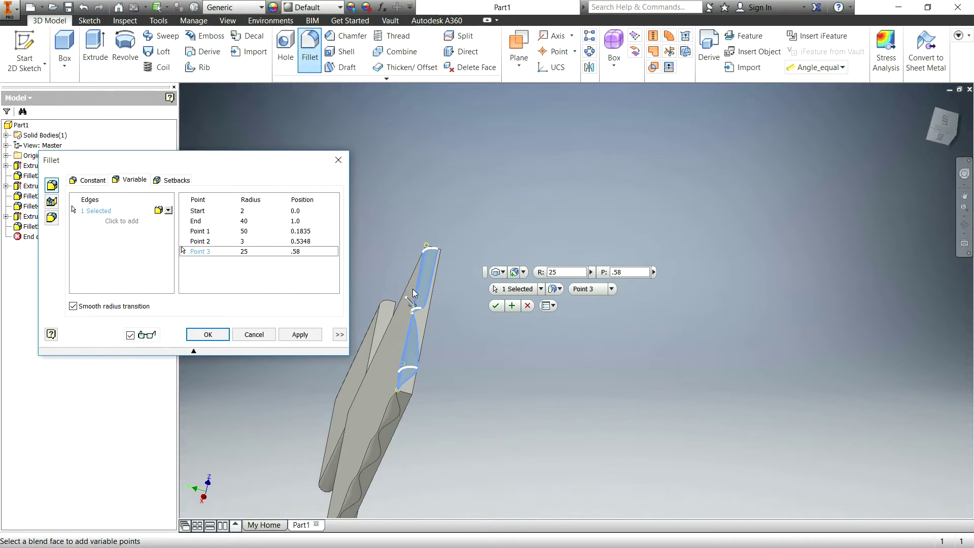
# Step: Zoom in on the variable fillet preview and list its radius points
pyautogui.scroll(5, 421, 296)
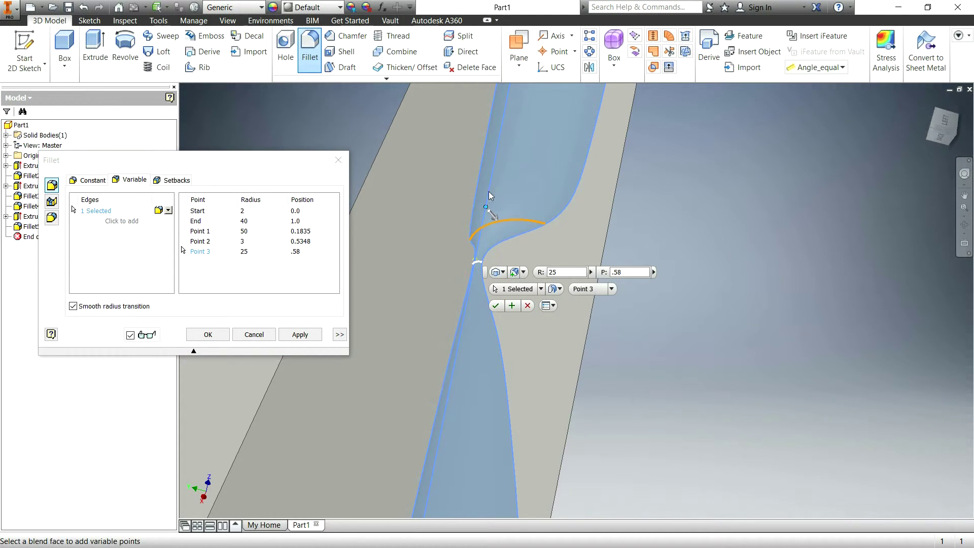
pyautogui.keyDown('shift'); pyautogui.moveTo(600, 284); pyautogui.dragTo(508, 285, button='middle'); pyautogui.keyUp('shift')
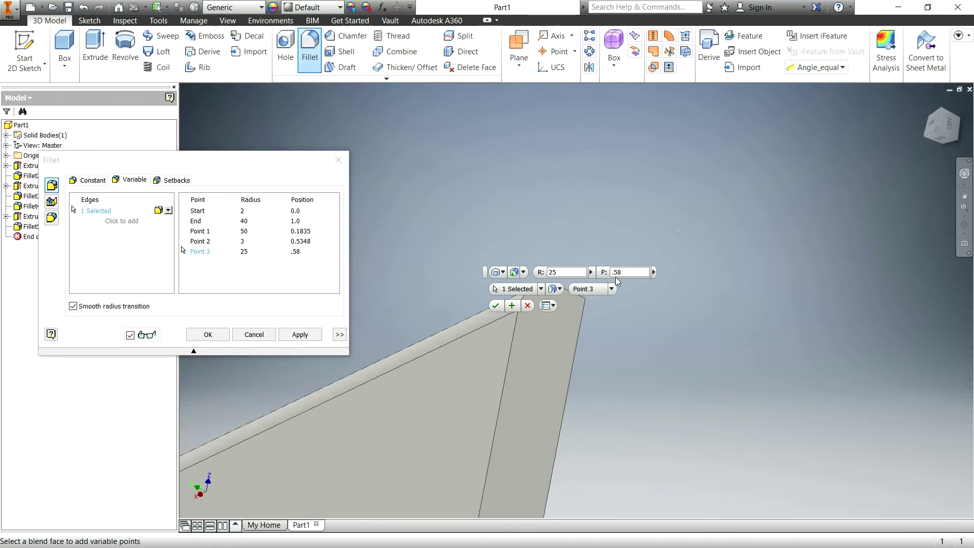
pyautogui.scroll(-3, 483, 373)
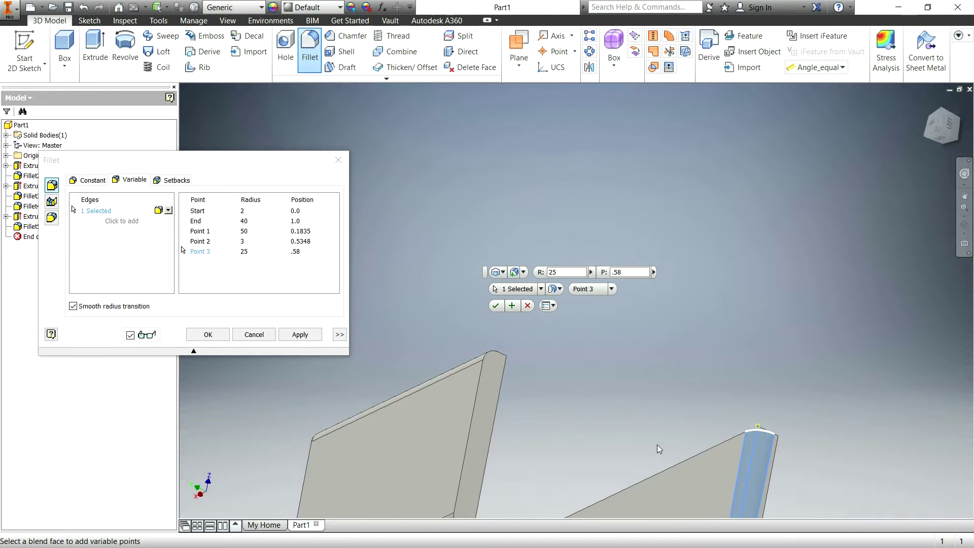
pyautogui.scroll(5, 658, 450)
pyautogui.moveTo(863, 406); pyautogui.dragTo(545, 354, button='middle')
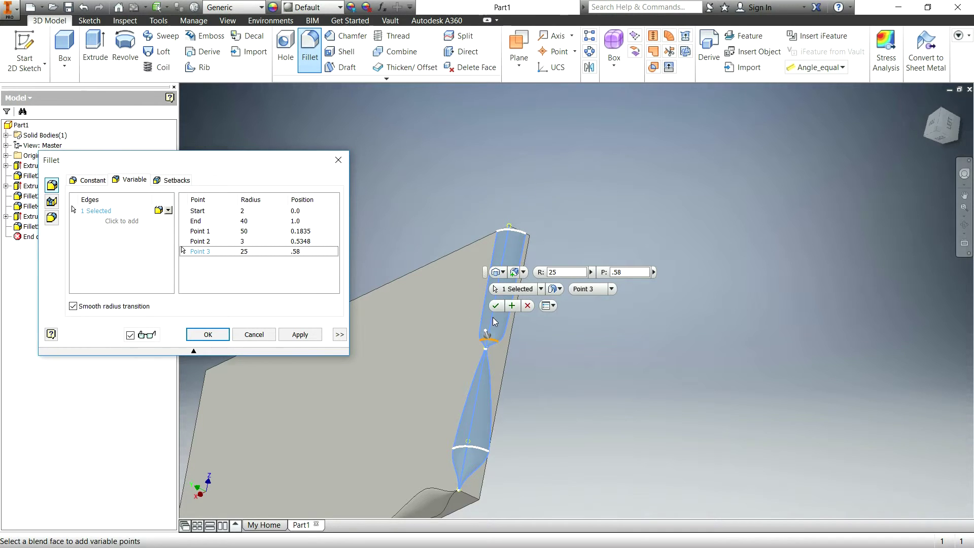
pyautogui.click(677, 346)
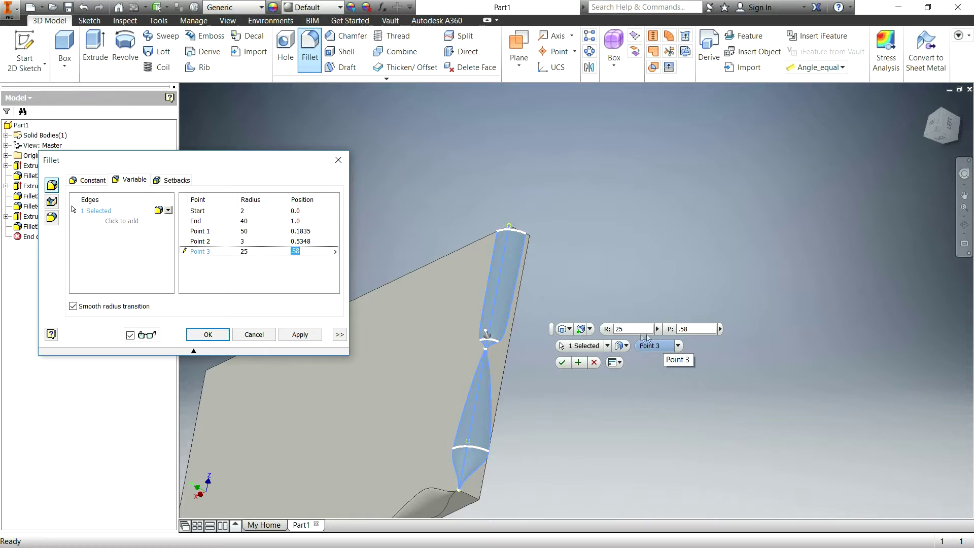
# Step: Place two more radius points, Point 4 and Point 5, further along the edge
pyautogui.click(340, 335)
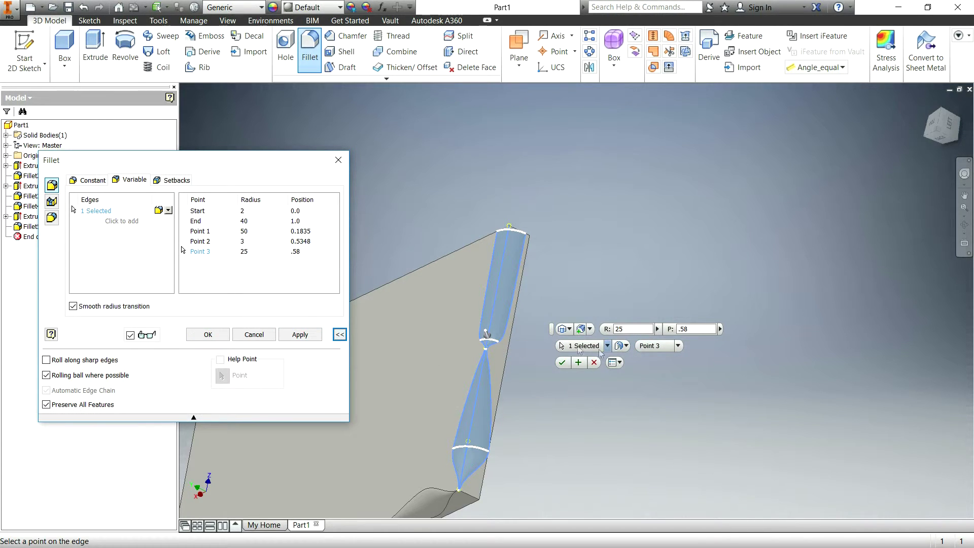
pyautogui.click(339, 334)
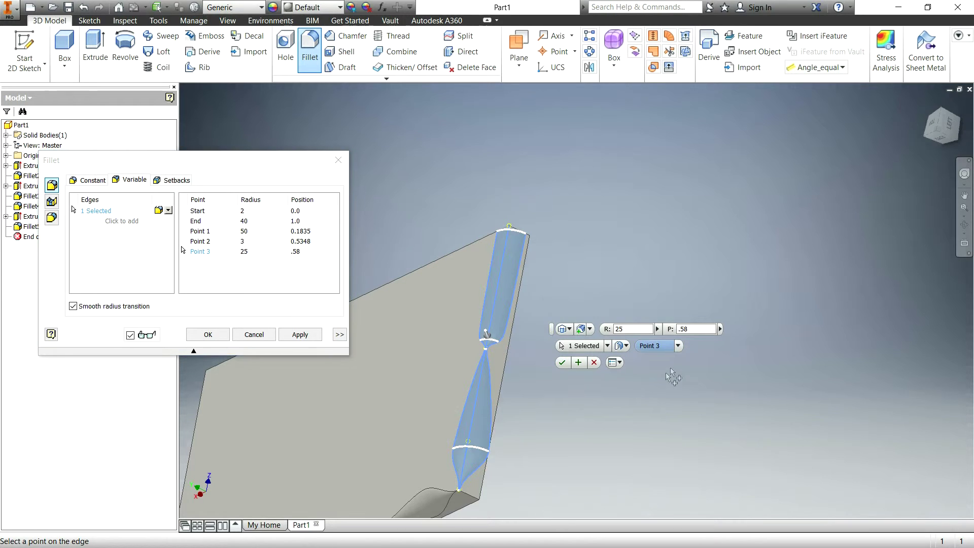
pyautogui.click(679, 346)
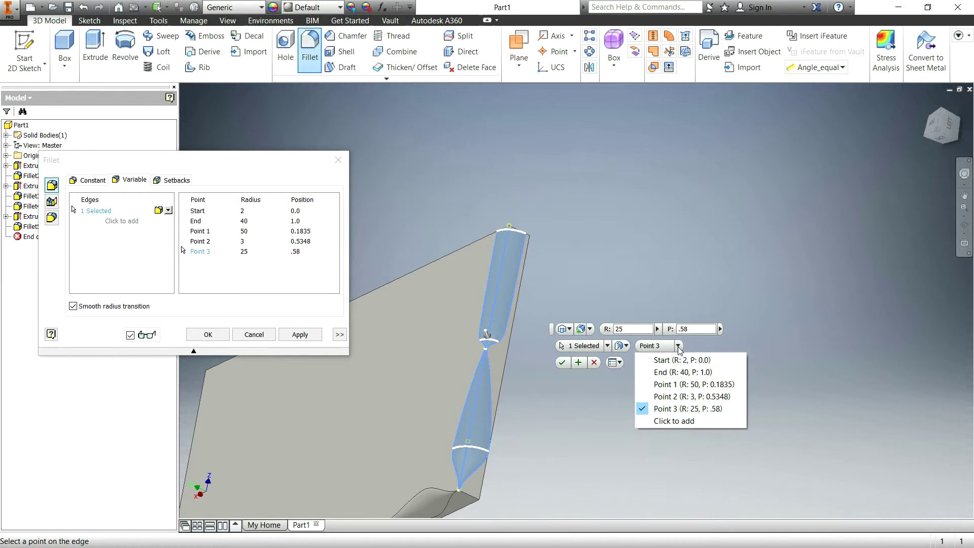
pyautogui.click(681, 421)
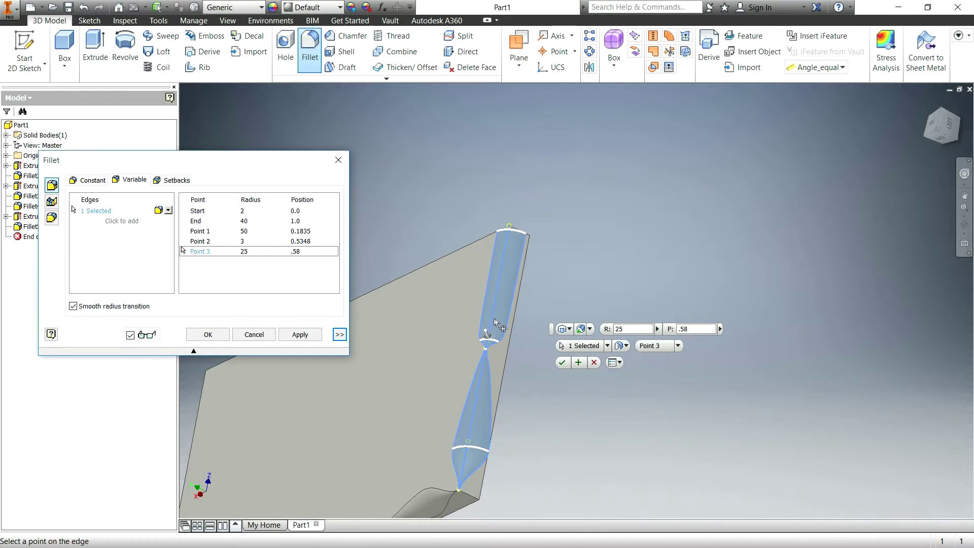
pyautogui.click(495, 322)
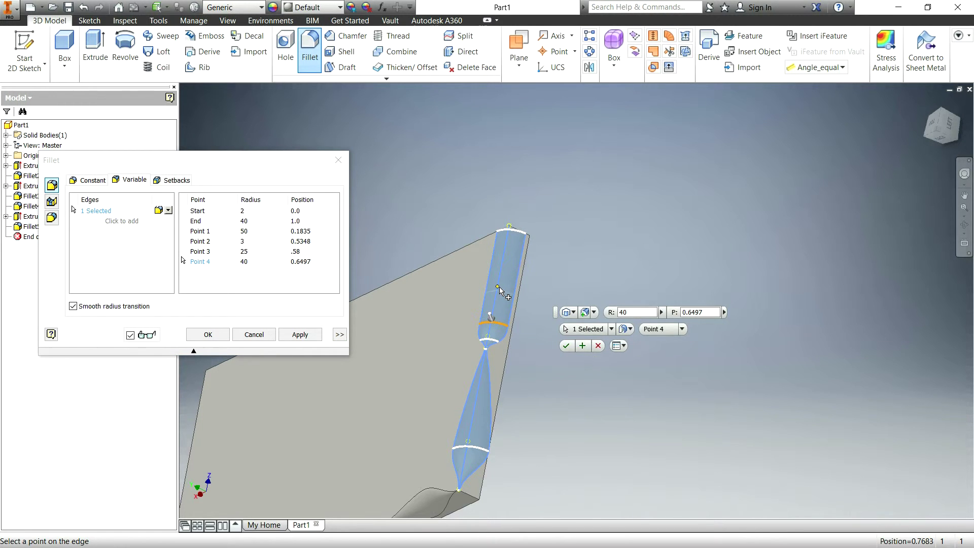
pyautogui.click(500, 291)
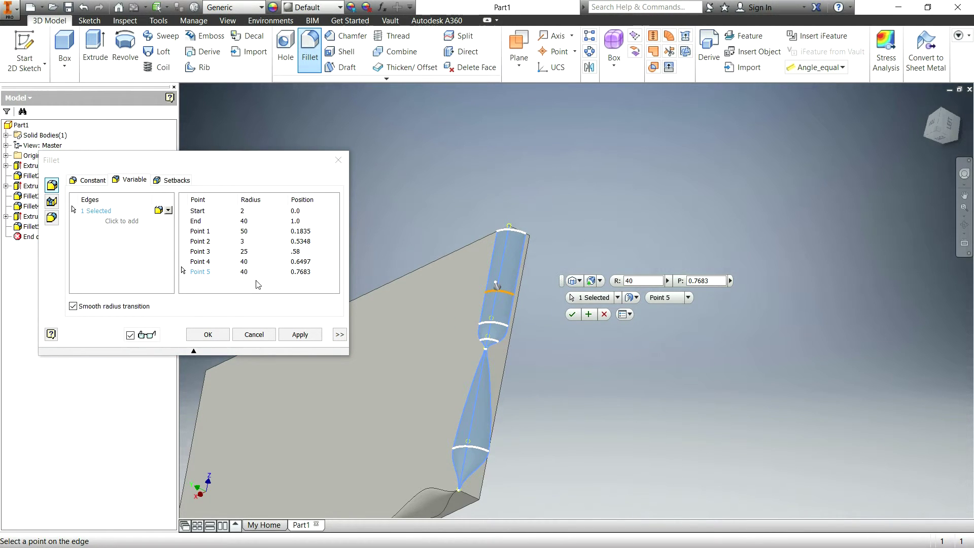
# Step: Set Point 4's radius to 0 and Point 5's to 70, then apply the fillet
pyautogui.click(246, 262)
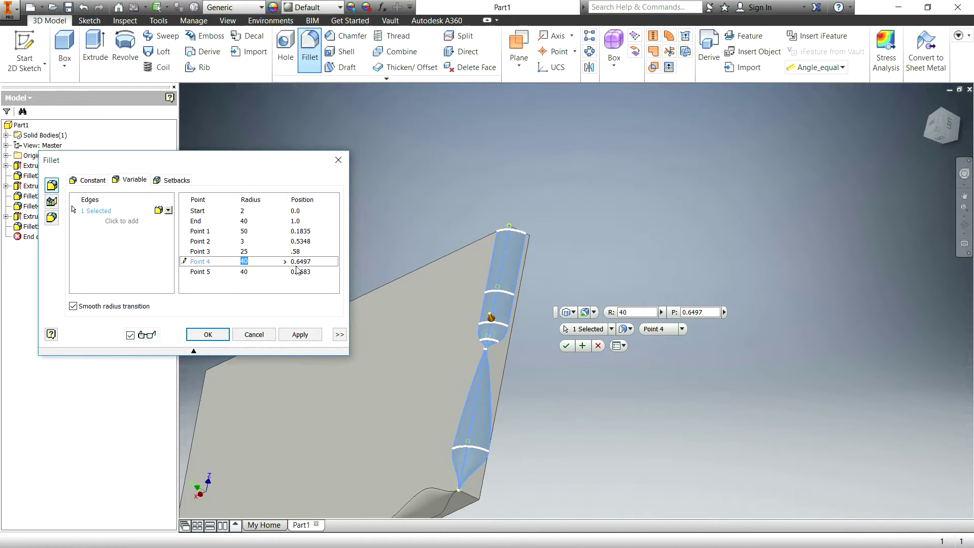
pyautogui.write('0')
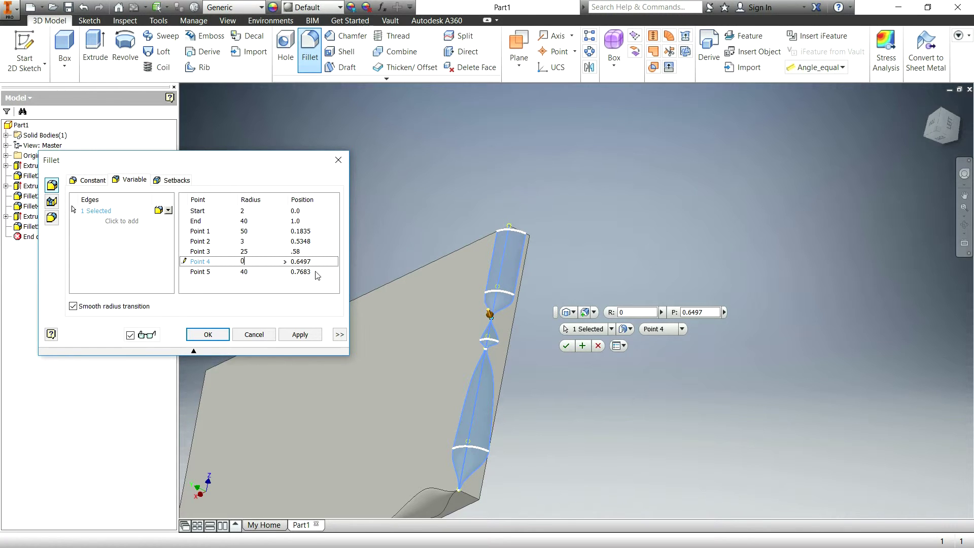
pyautogui.click(259, 273)
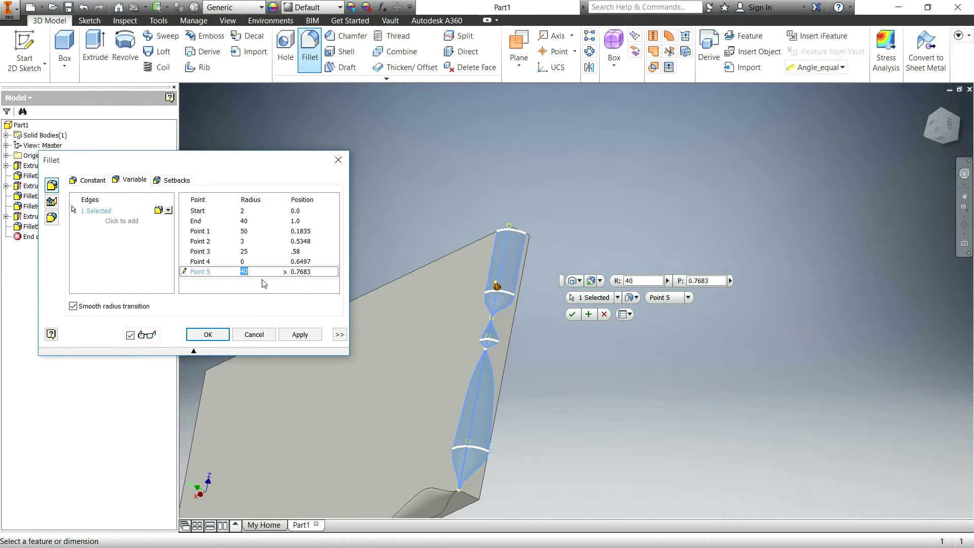
pyautogui.write('7')
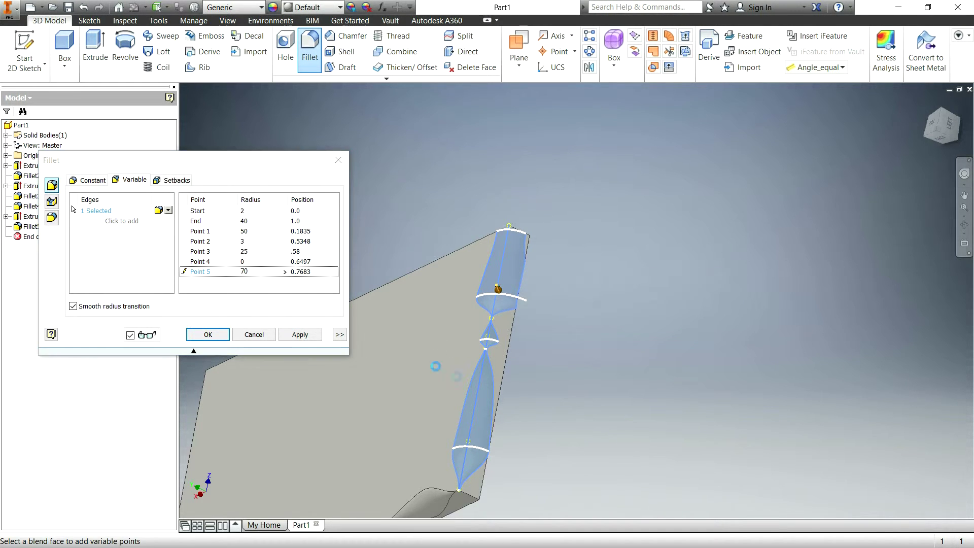
pyautogui.hotkey('alt', 'a')
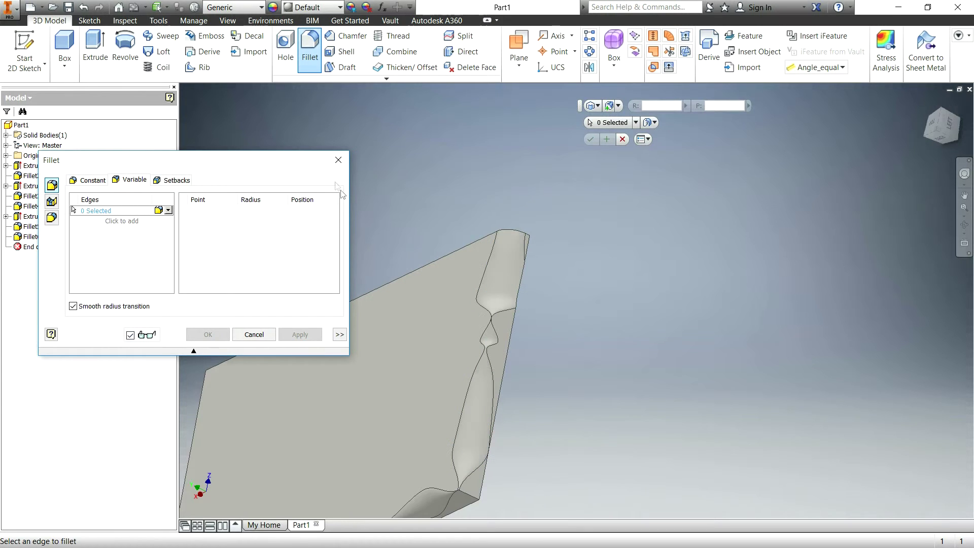
# Step: Close the Fillet dialog and orbit both bodies to view the wavy fillet
pyautogui.click(338, 160)
pyautogui.press('F4')
pyautogui.moveTo(498, 449)
pyautogui.mouseDown()
pyautogui.moveTo(483, 441)
pyautogui.moveTo(511, 453)
pyautogui.mouseUp()
pyautogui.moveTo(420, 337); pyautogui.dragTo(419, 250, button='middle')
pyautogui.press('F4')
pyautogui.moveTo(420, 251)
pyautogui.mouseDown()
pyautogui.moveTo(418, 269)
pyautogui.moveTo(437, 258)
pyautogui.mouseUp()
pyautogui.scroll(4, 581, 341)
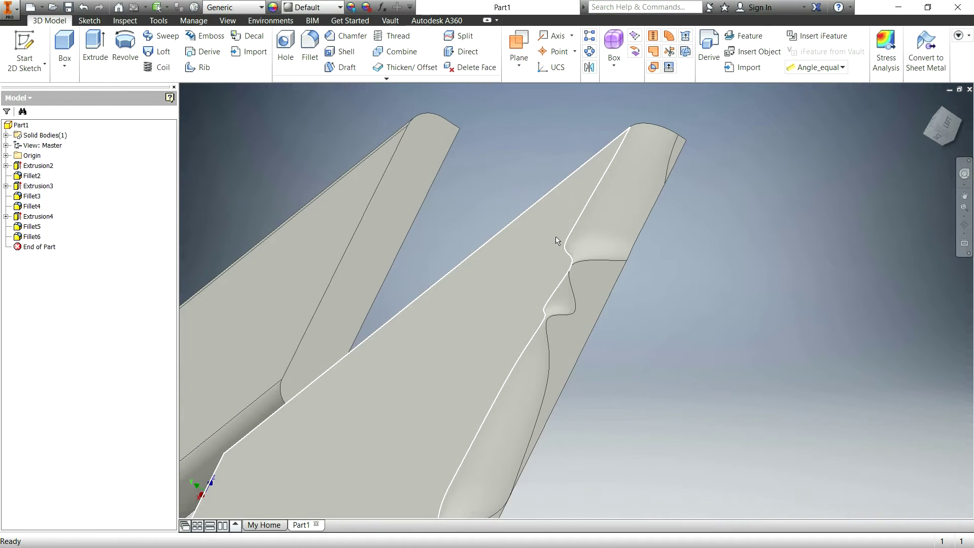
pyautogui.scroll(-6, 426, 307)
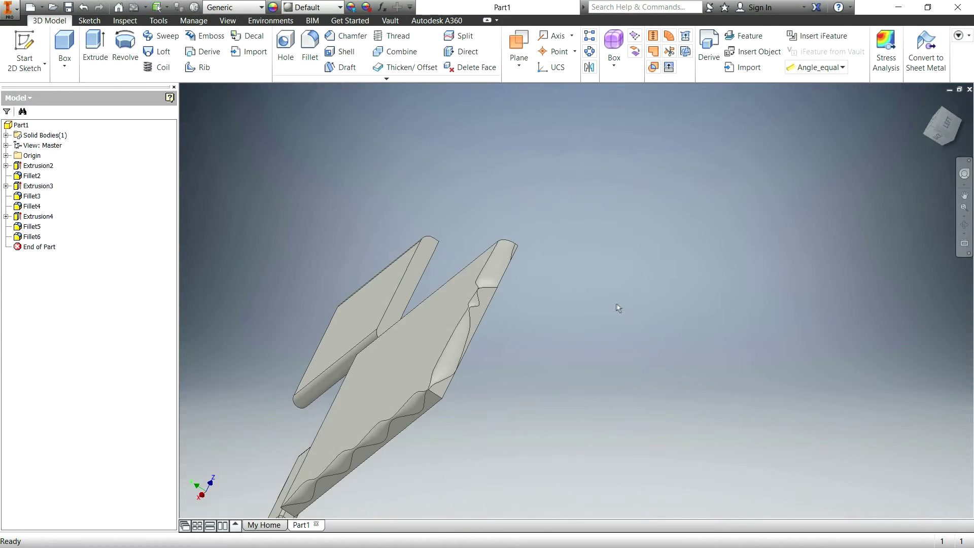
# Step: Orbit and zoom around the plates once more, then start a new 2D sketch
pyautogui.press('F2')
pyautogui.press('F4')
pyautogui.moveTo(570, 321); pyautogui.dragTo(513, 368)
pyautogui.scroll(-5, 483, 437)
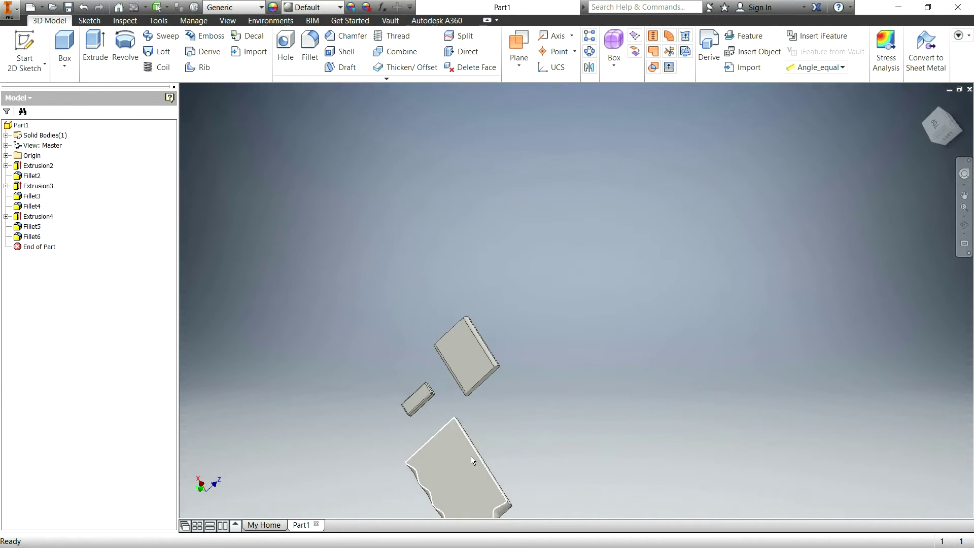
pyautogui.scroll(7, 457, 446)
pyautogui.press('F4')
pyautogui.moveTo(448, 424); pyautogui.dragTo(474, 450)
pyautogui.click(24, 50)
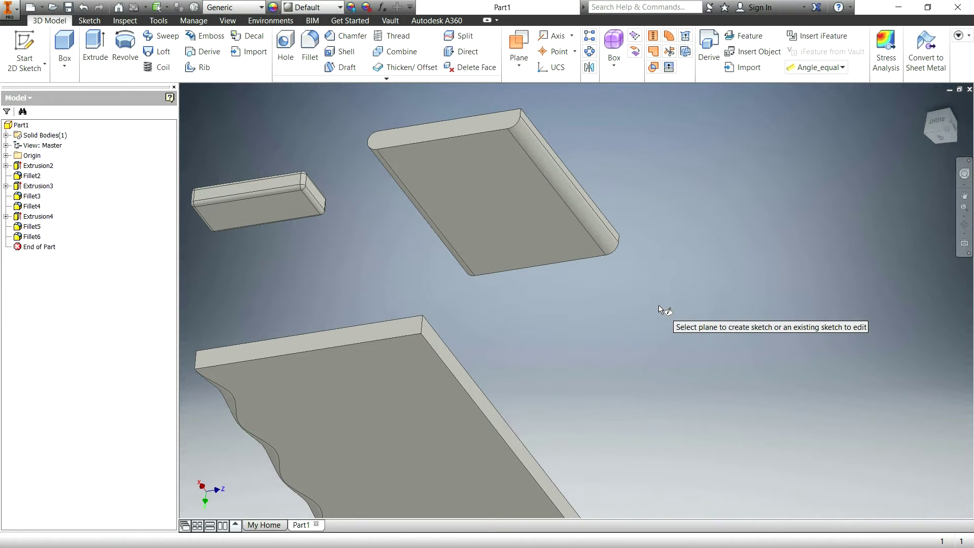
# Step: Sketch a center-point rectangle on the rounded plate's face and extrude it 150 mm
pyautogui.click(549, 192)
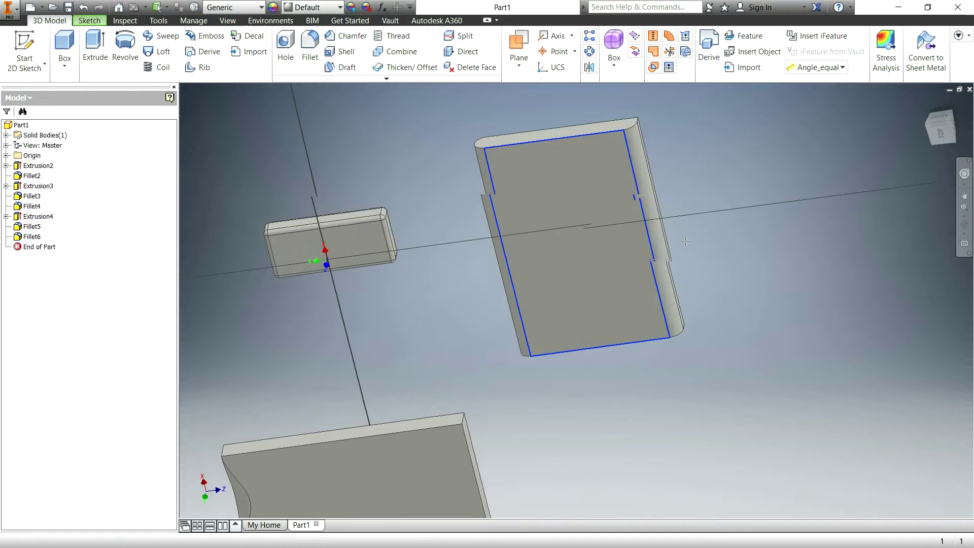
pyautogui.press('c')
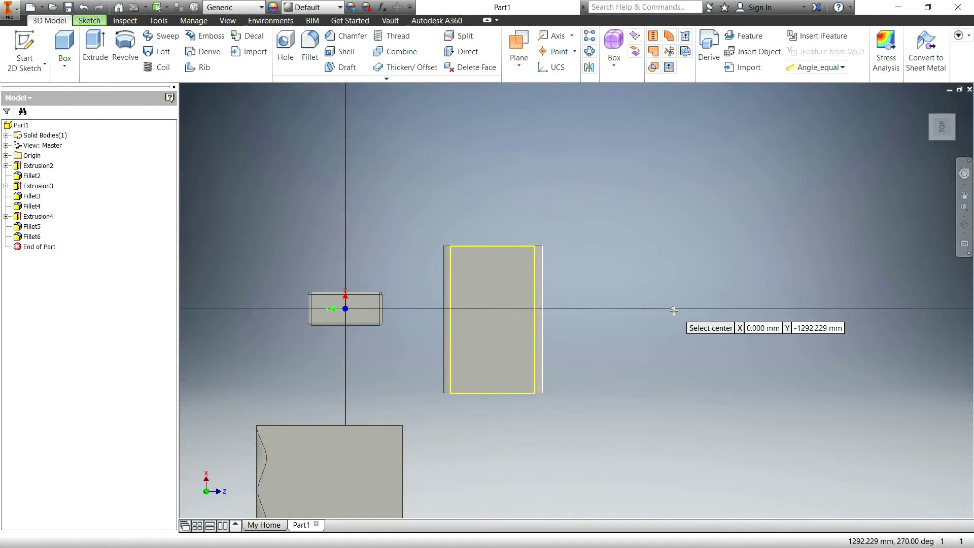
pyautogui.click(674, 309)
pyautogui.click(723, 258)
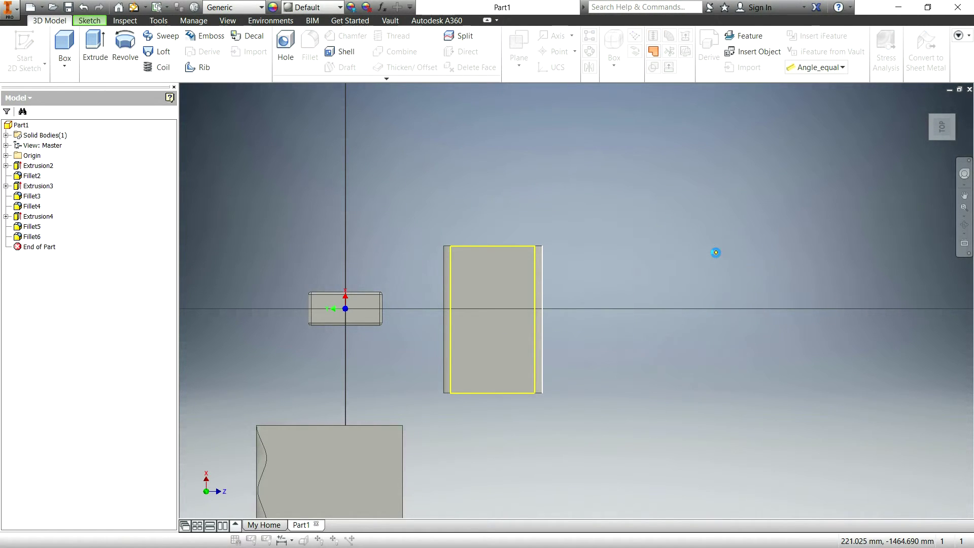
pyautogui.moveTo(713, 250); pyautogui.dragTo(367, 228, button='right')
pyautogui.press('e')
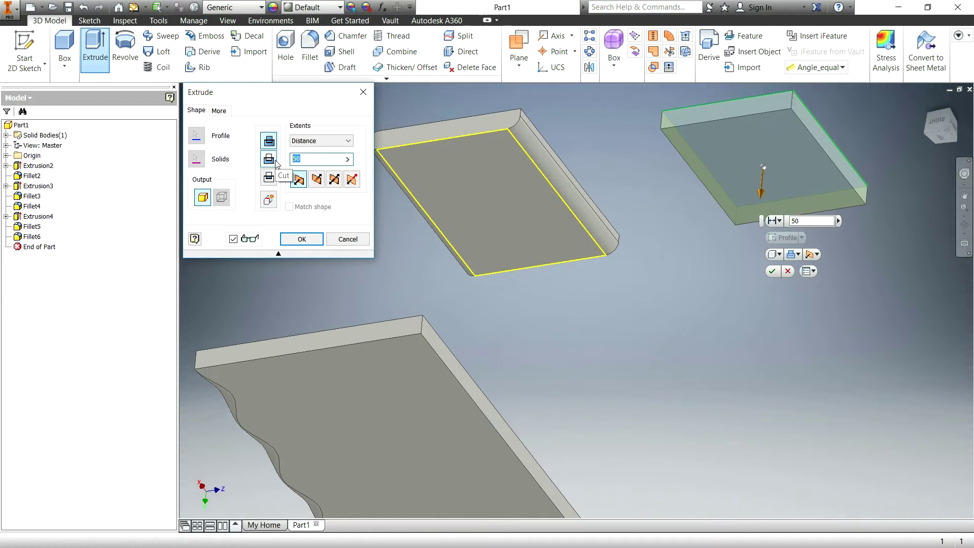
pyautogui.write('1')
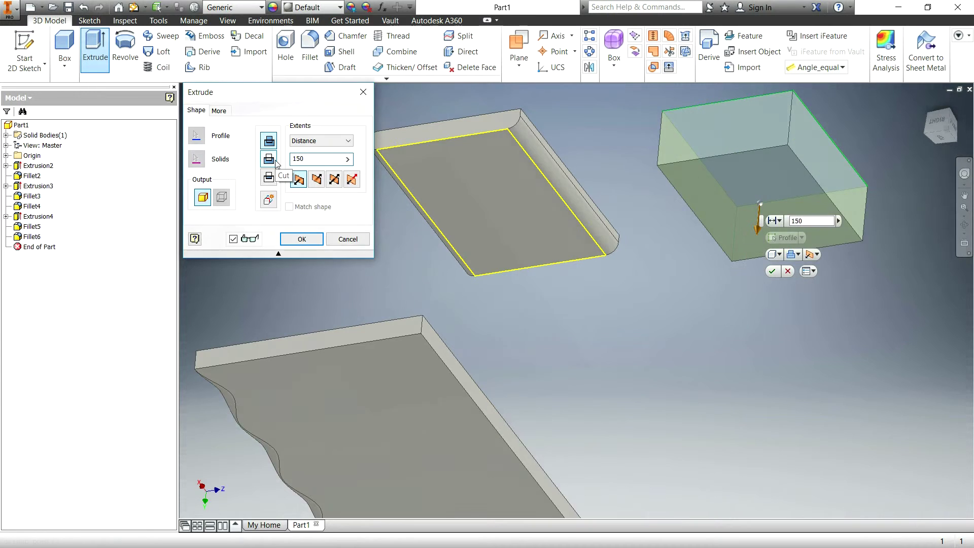
pyautogui.press('Return')
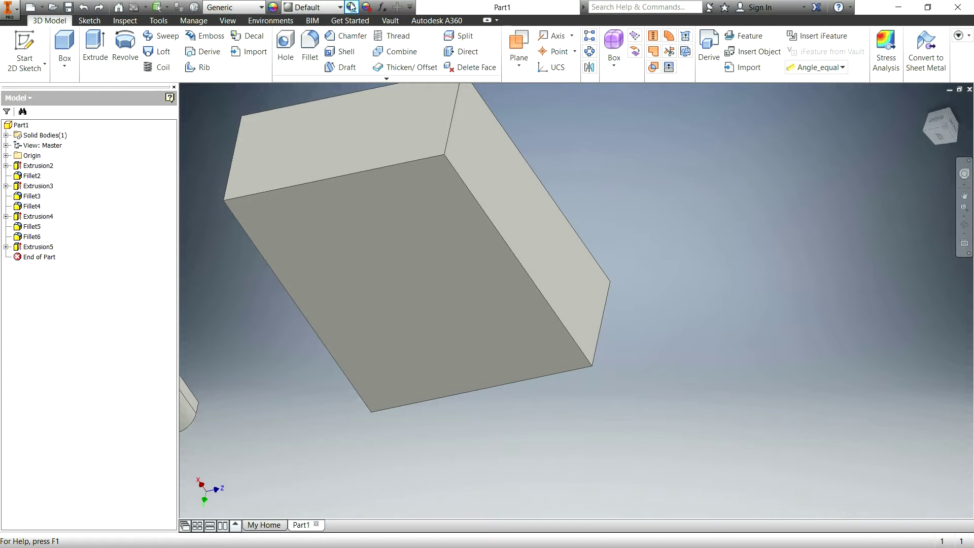
# Step: Start a constant 40 mm fillet, checking the Setbacks tab, and select the box's top edge
pyautogui.click(310, 54)
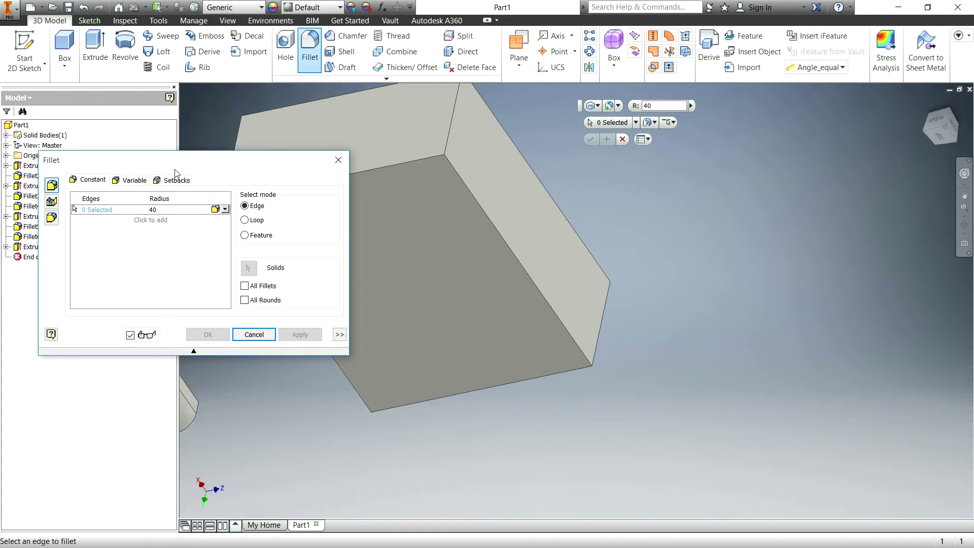
pyautogui.click(162, 181)
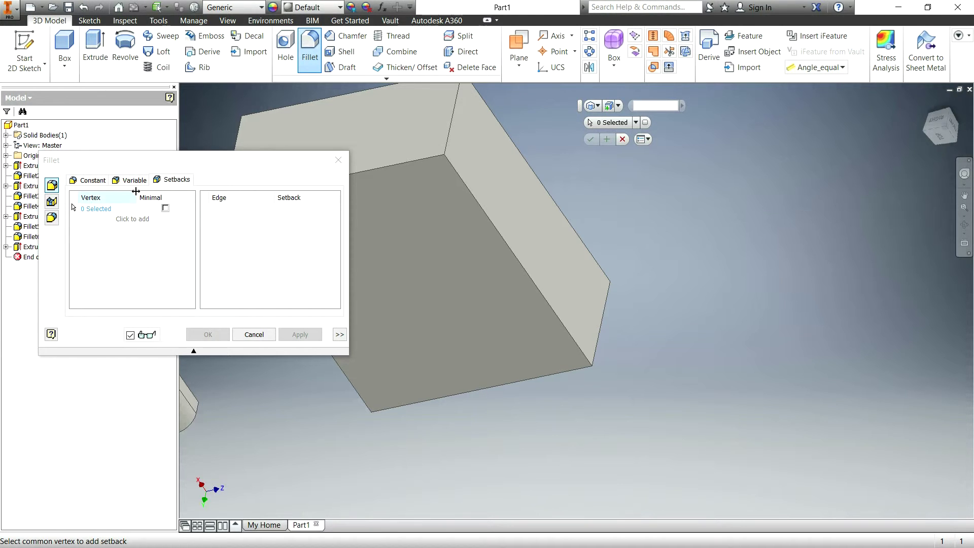
pyautogui.click(106, 182)
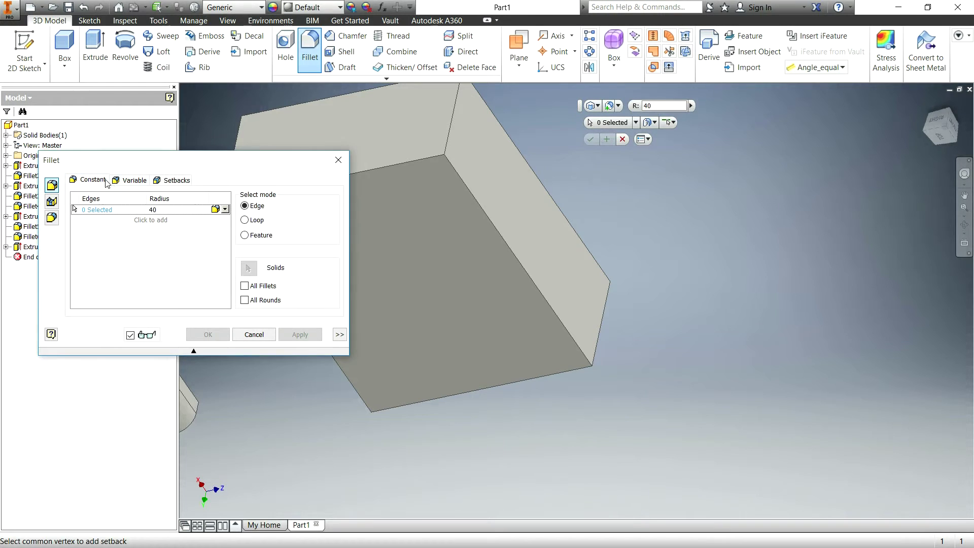
pyautogui.moveTo(198, 162); pyautogui.dragTo(164, 165)
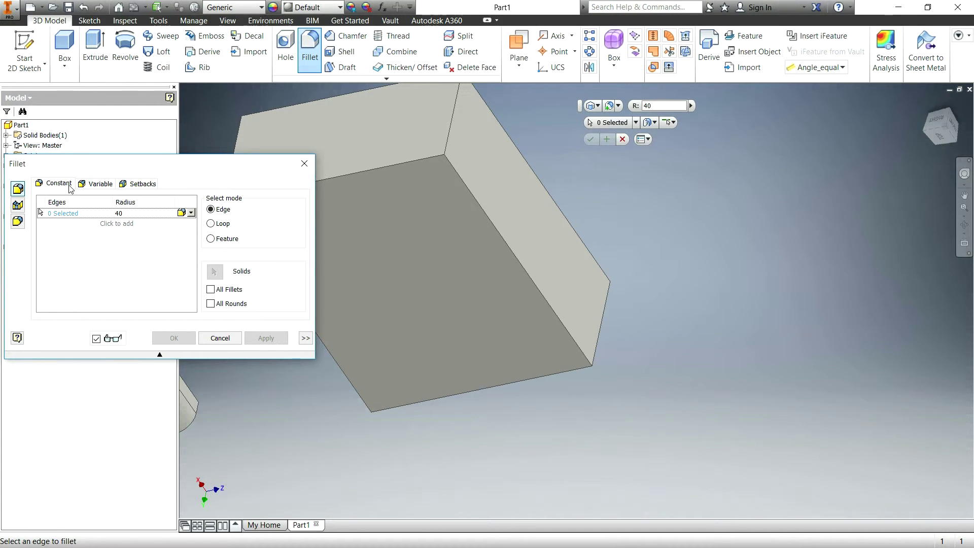
pyautogui.click(425, 159)
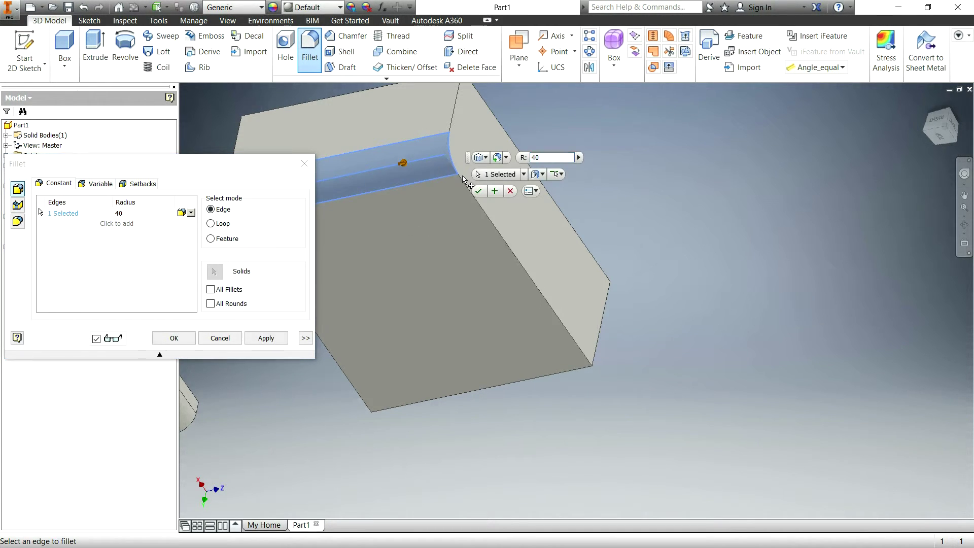
# Step: Add the third corner edge to the 40 mm fillet and switch to Setbacks
pyautogui.click(462, 178)
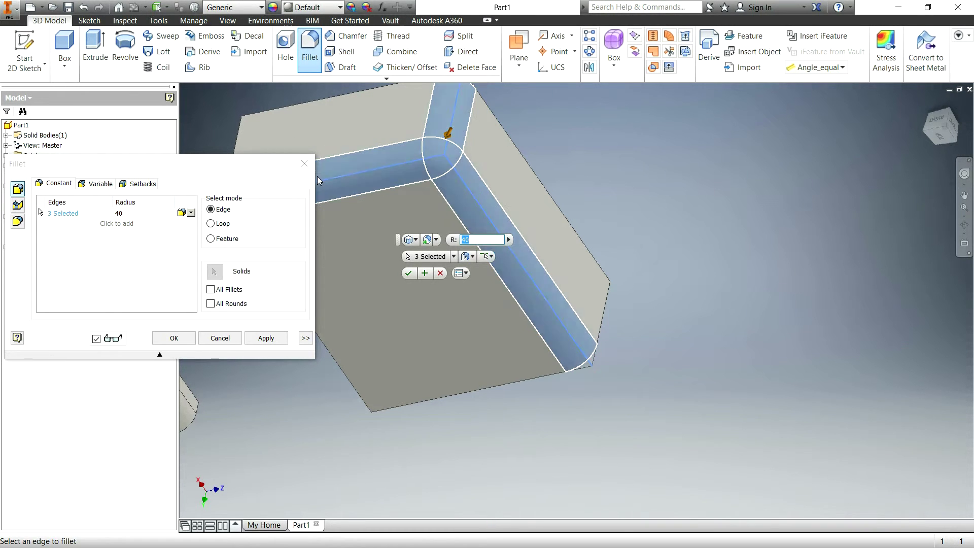
pyautogui.click(140, 186)
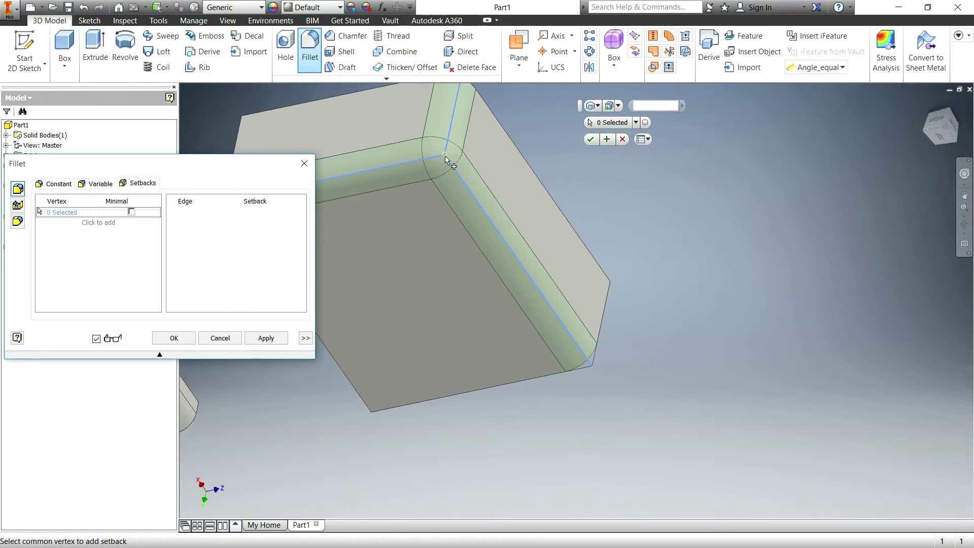
# Step: Pick Vertex 1 so Edge1–Edge3 are listed at 2 mm setback, then select Edge2
pyautogui.moveTo(445, 156)
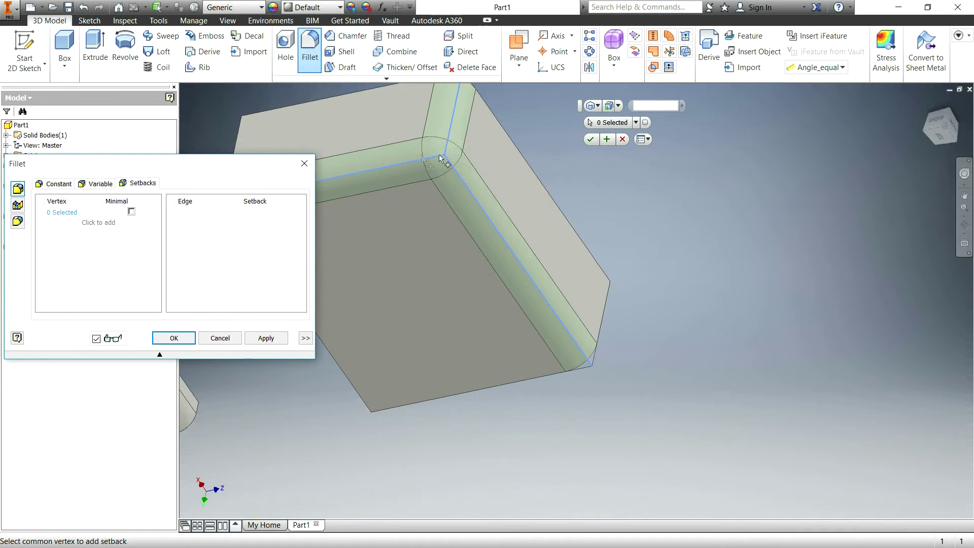
pyautogui.click(445, 155)
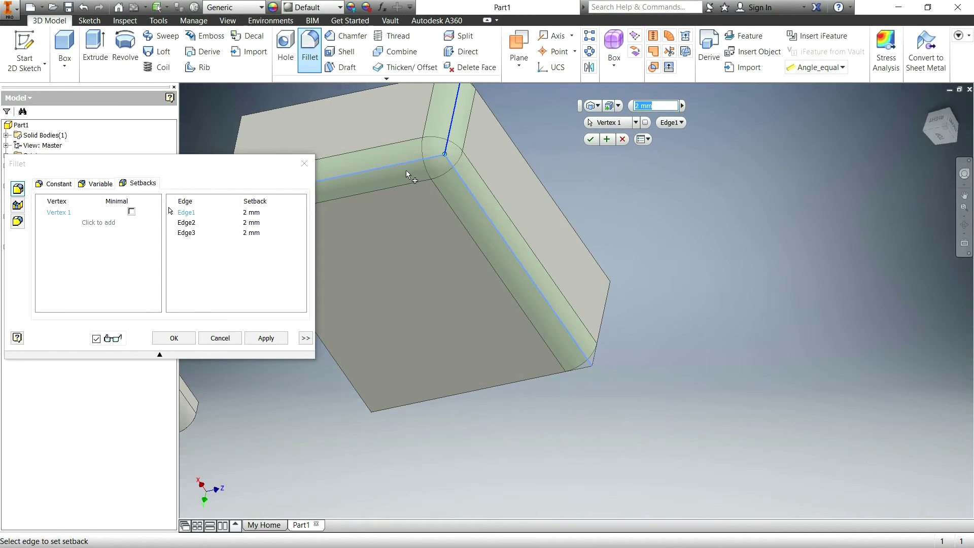
pyautogui.moveTo(260, 173); pyautogui.dragTo(234, 185)
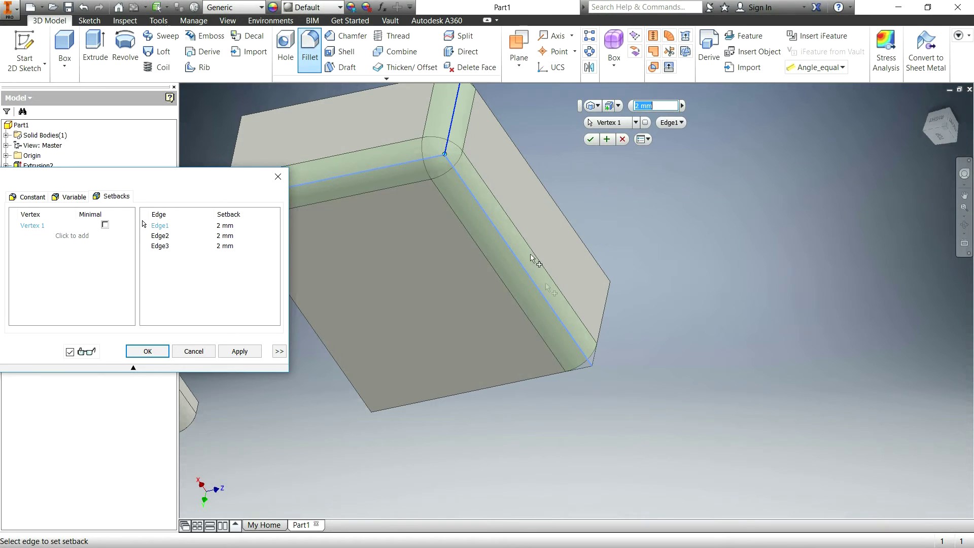
pyautogui.click(180, 236)
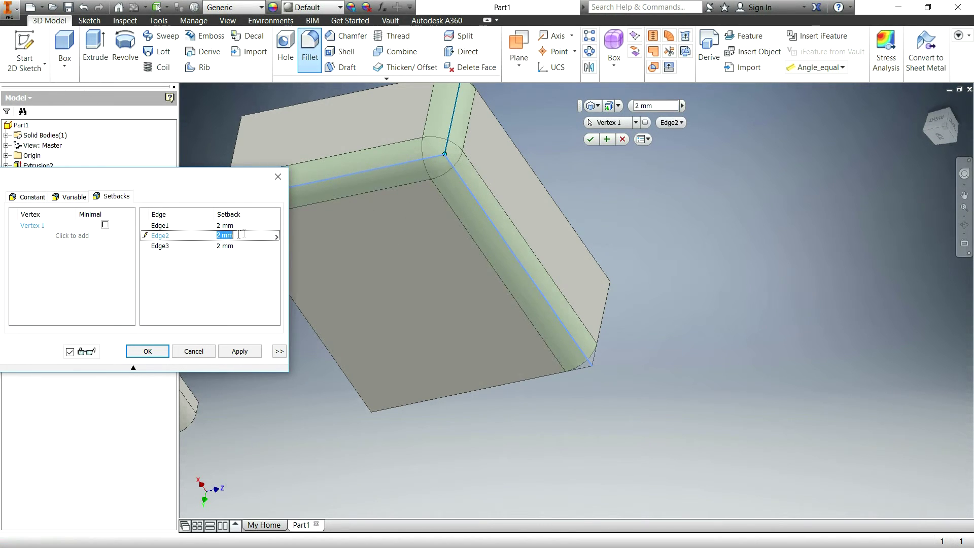
# Step: Set Edge2's setback to 200 and Edge3's setback to 150
pyautogui.write('200')
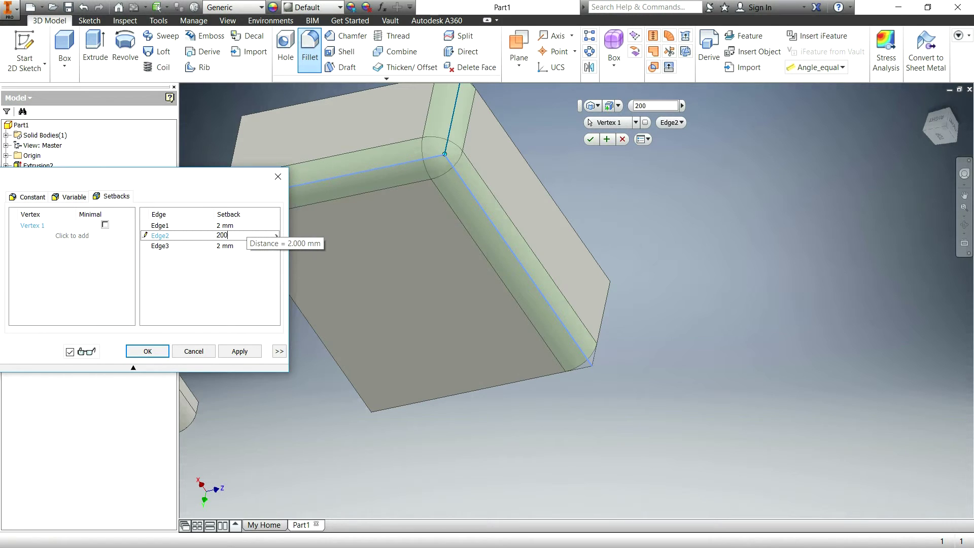
pyautogui.press('Return')
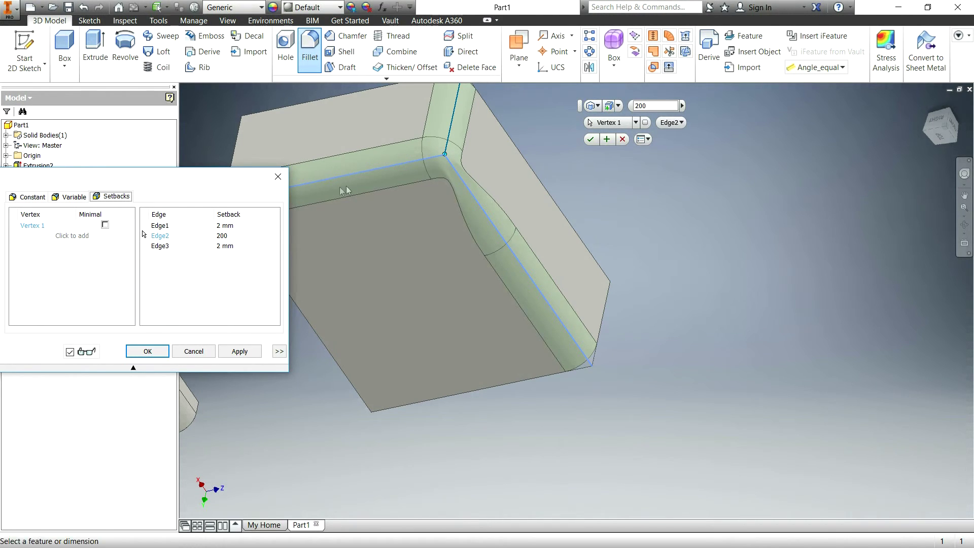
pyautogui.click(231, 246)
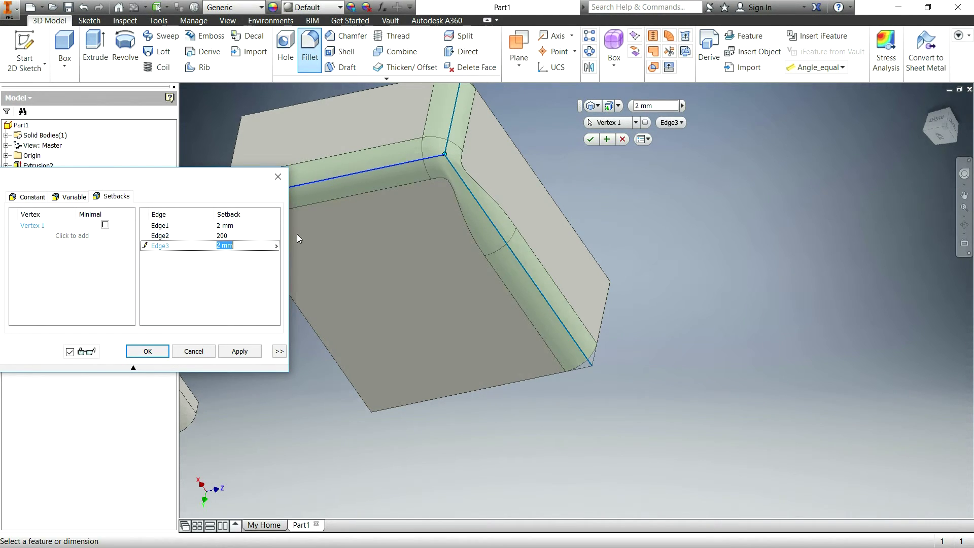
pyautogui.write('15')
pyautogui.click(228, 246)
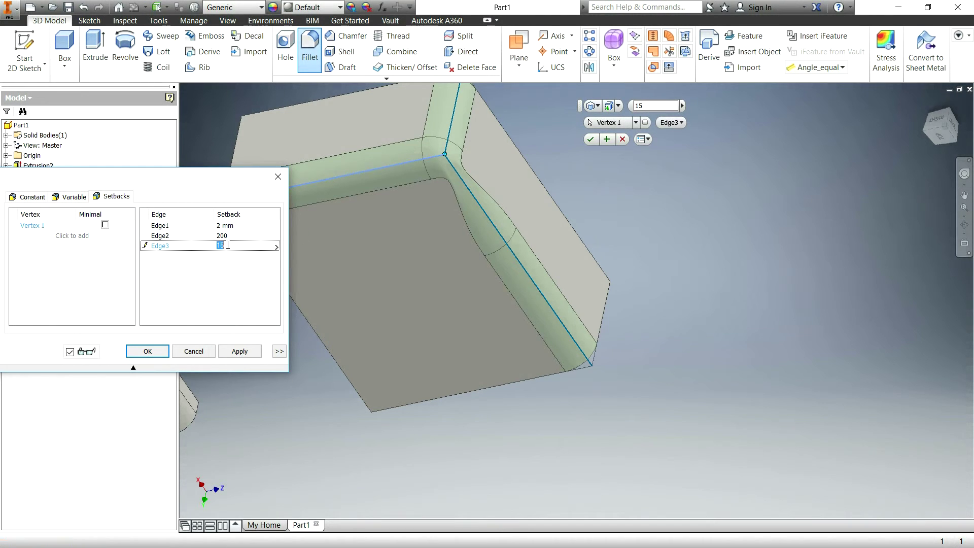
pyautogui.write('150')
pyautogui.press('Return')
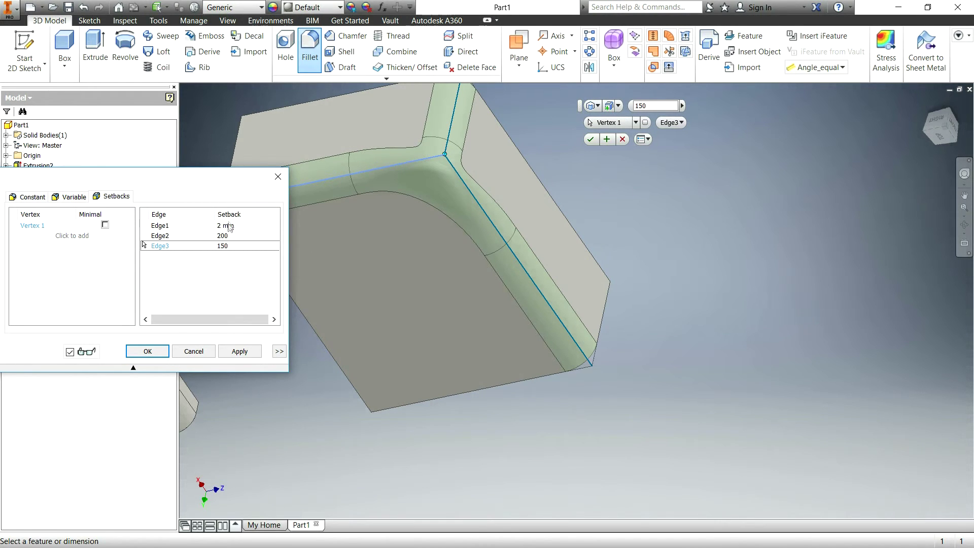
# Step: Set Edge1's setback to 95
pyautogui.click(252, 225)
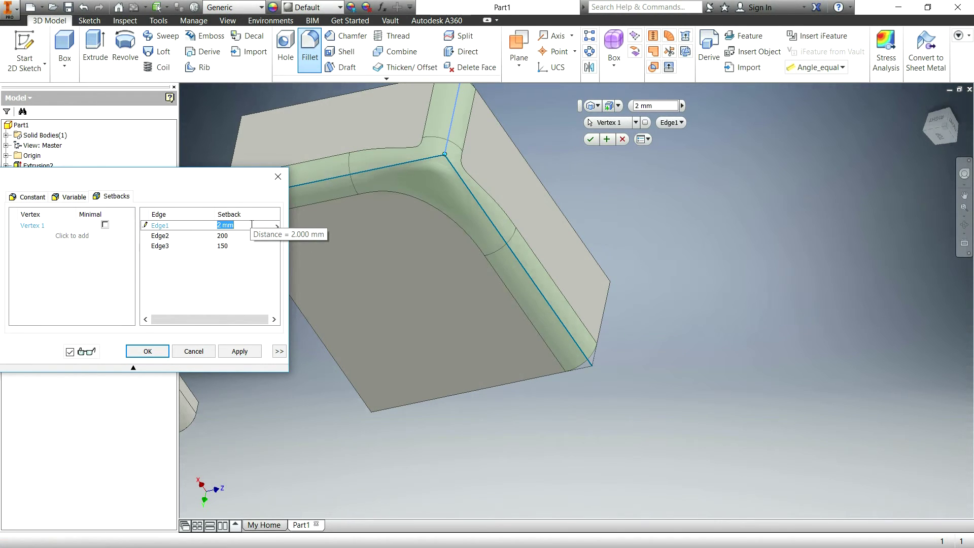
pyautogui.write('9')
pyautogui.press('Return')
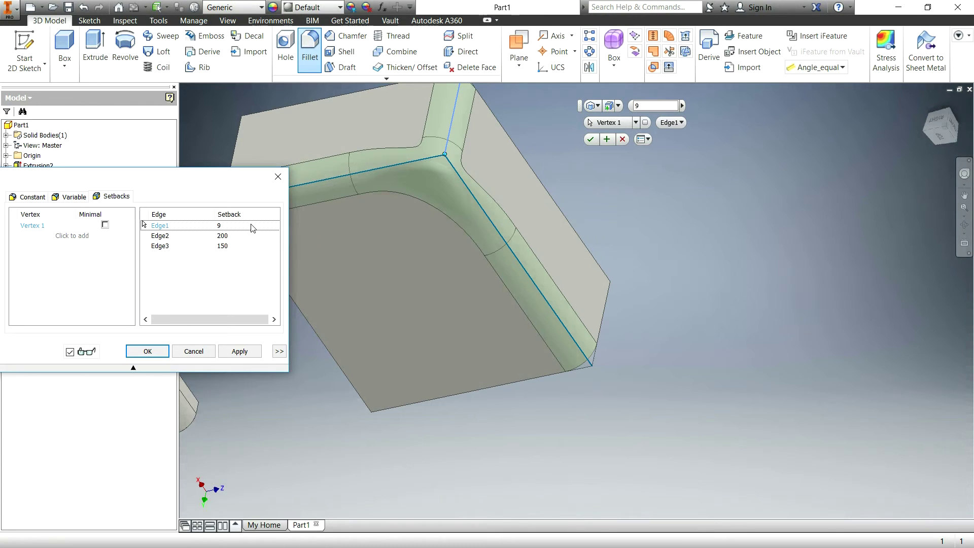
pyautogui.click(219, 224)
pyautogui.press('Return')
pyautogui.write('5')
pyautogui.press('Return')
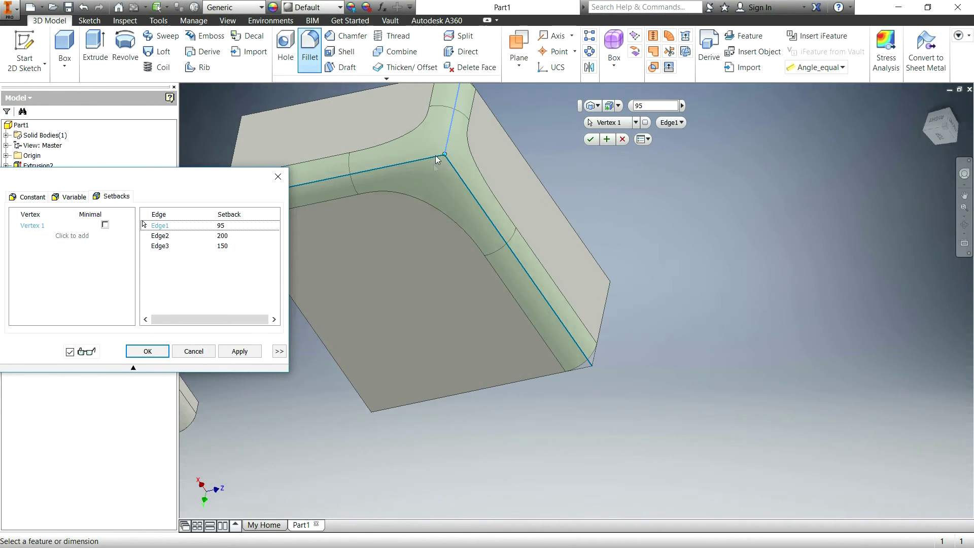
pyautogui.click(226, 236)
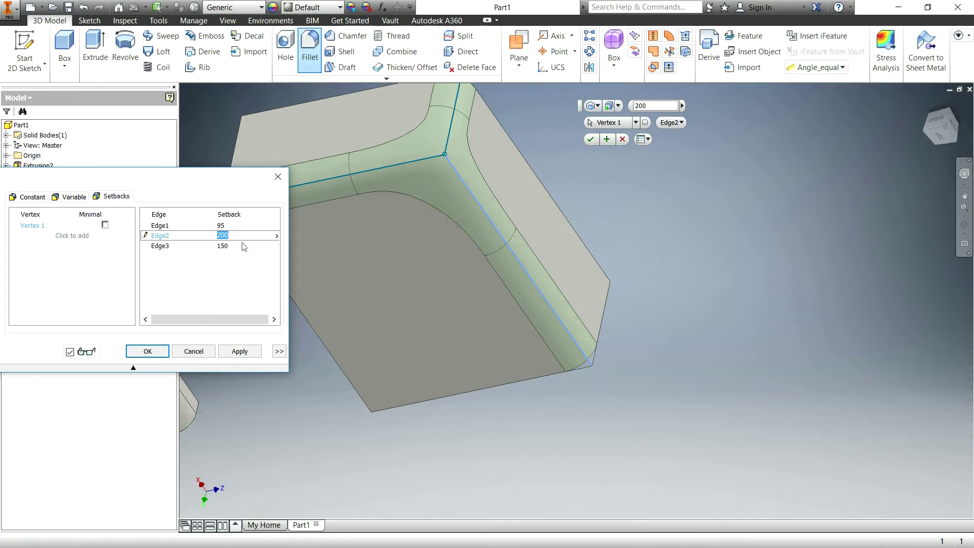
# Step: Change Edge2's setback to 300, briefly trying 30, and create the setback corner fillet
pyautogui.write('300')
pyautogui.press('Return')
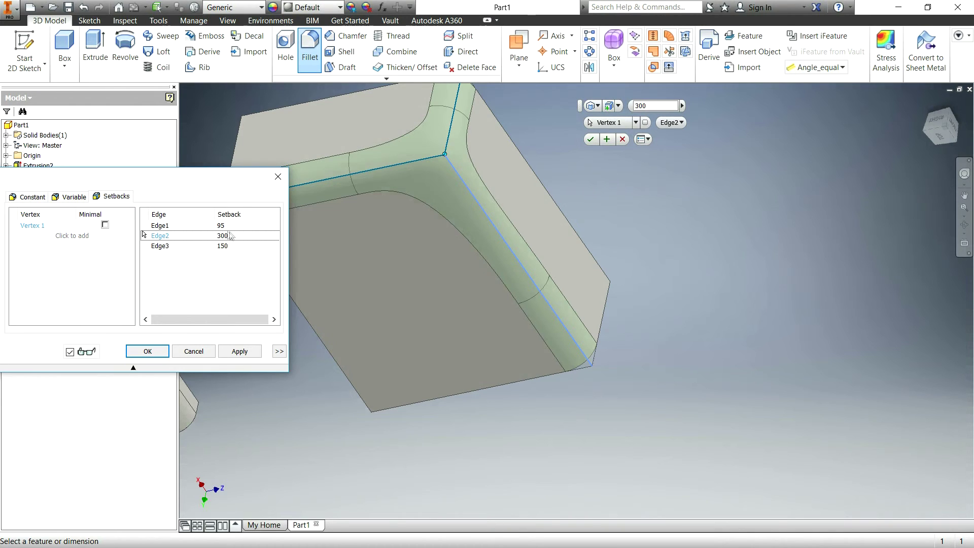
pyautogui.click(230, 235)
pyautogui.write('30')
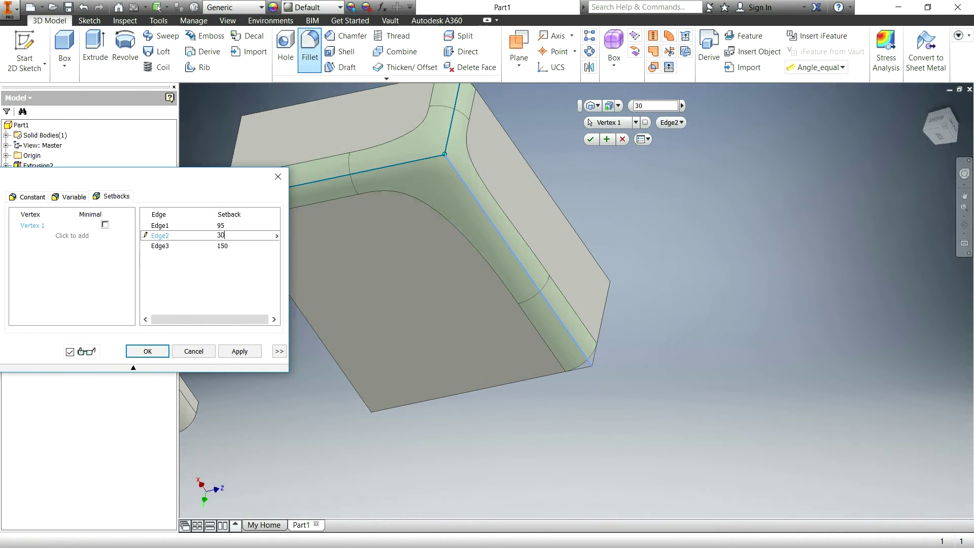
pyautogui.press('Return')
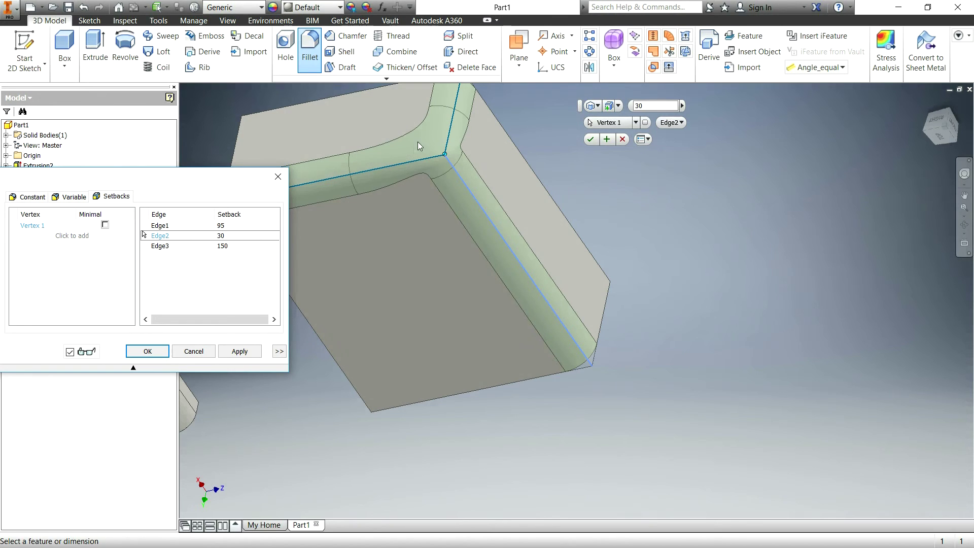
pyautogui.click(235, 235)
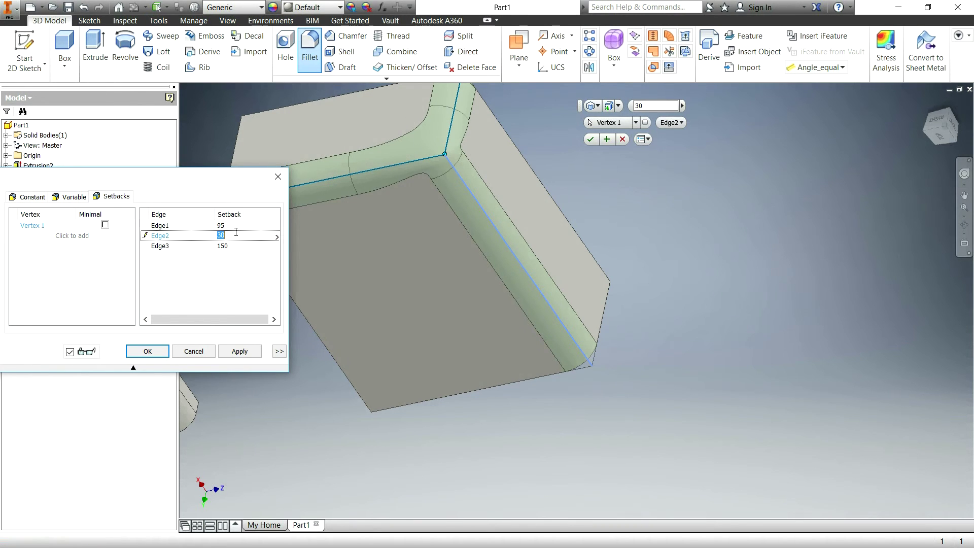
pyautogui.write('300')
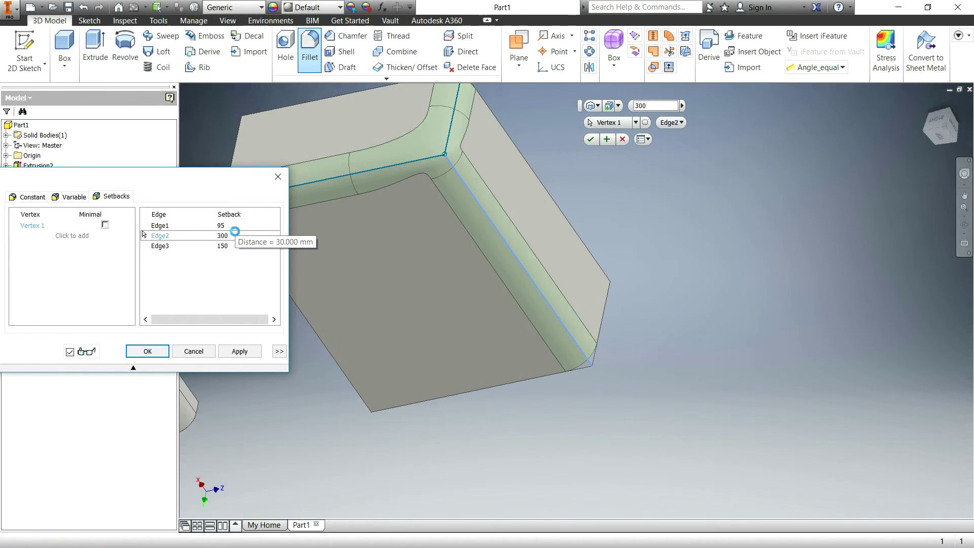
pyautogui.press('Return')
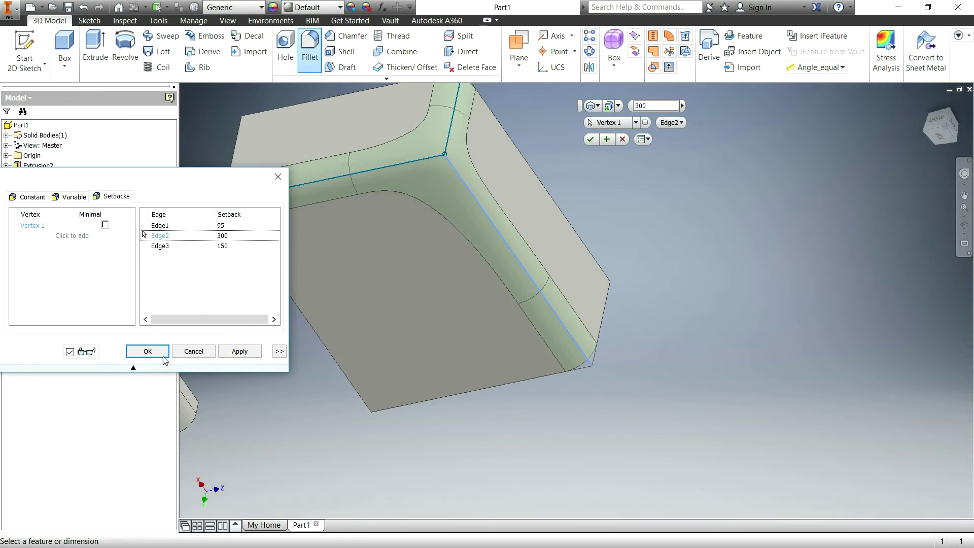
pyautogui.click(147, 351)
# Step: Round three edges meeting at the other box's corner with a 40 mm fillet
pyautogui.keyDown('shift'); pyautogui.moveTo(539, 304); pyautogui.dragTo(701, 304, button='middle'); pyautogui.keyUp('shift')
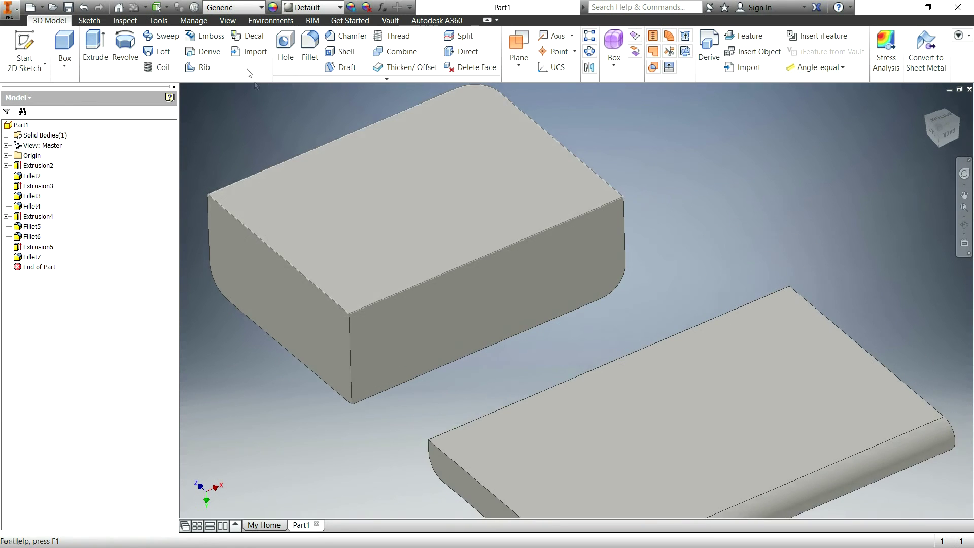
pyautogui.click(345, 35)
pyautogui.click(311, 38)
pyautogui.click(312, 36)
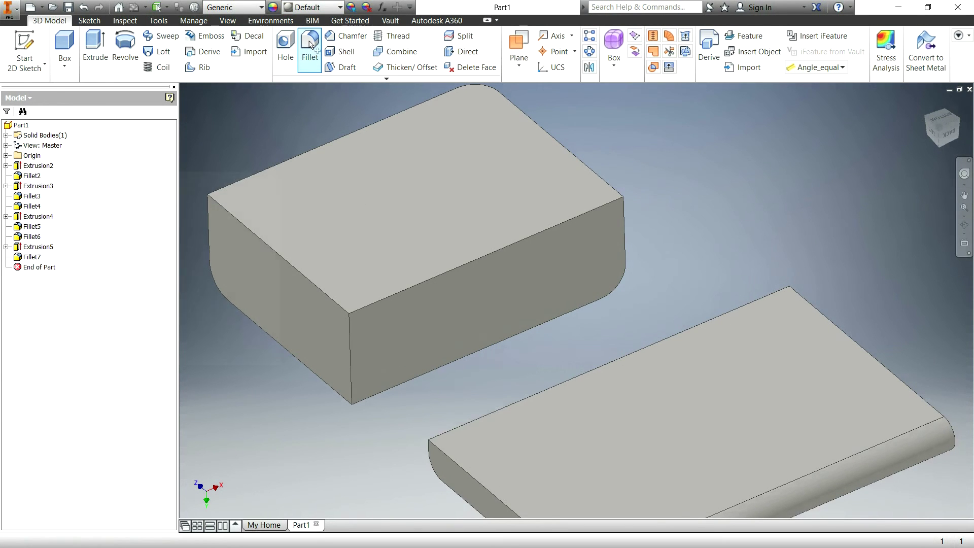
pyautogui.click(319, 287)
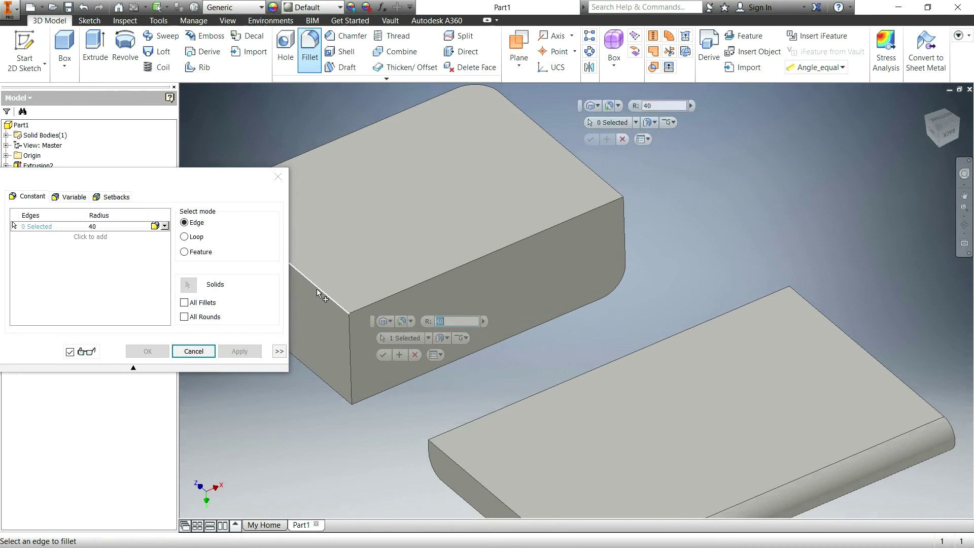
pyautogui.click(388, 296)
pyautogui.click(350, 339)
pyautogui.click(240, 352)
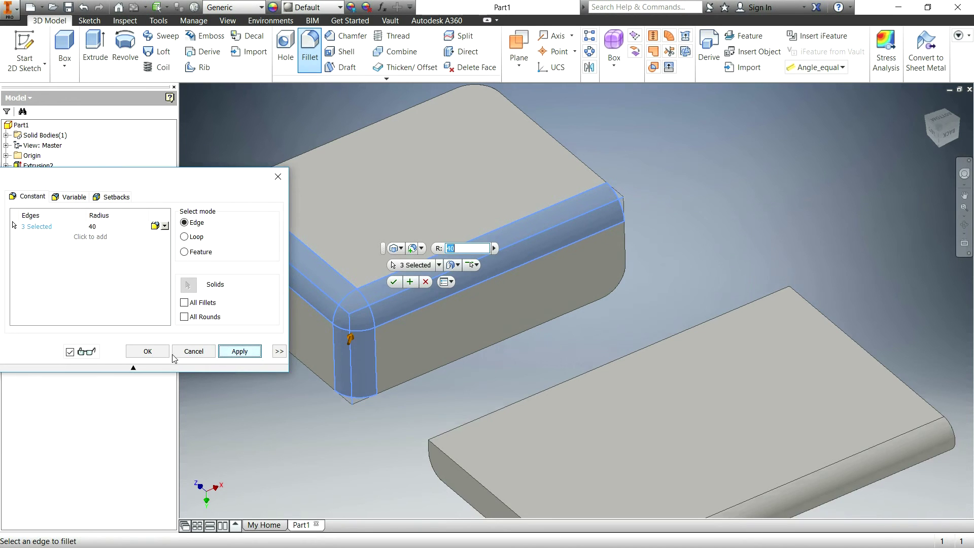
pyautogui.click(147, 351)
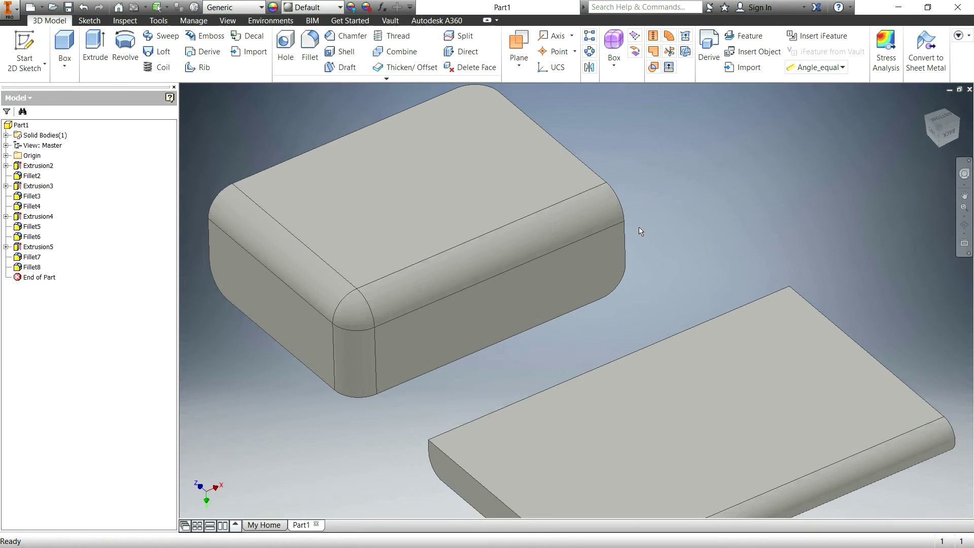
# Step: Orbit beneath the setback corner, then zoom out and pan to show all four bodies
pyautogui.keyDown('shift'); pyautogui.moveTo(641, 215); pyautogui.dragTo(406, 163, button='middle'); pyautogui.keyUp('shift')
pyautogui.keyDown('shift'); pyautogui.moveTo(311, 155); pyautogui.dragTo(359, 193, button='middle'); pyautogui.keyUp('shift')
pyautogui.scroll(2, 359, 193)
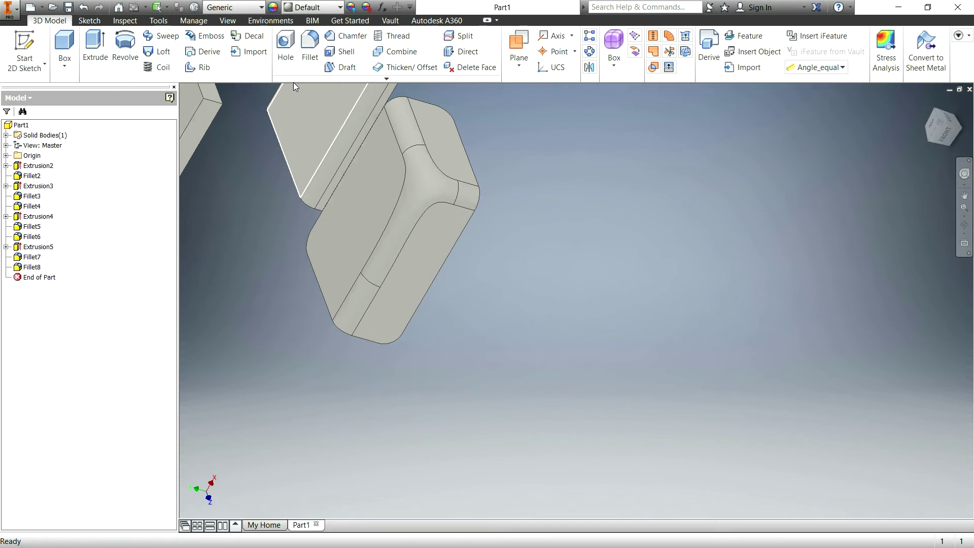
pyautogui.scroll(3, 454, 305)
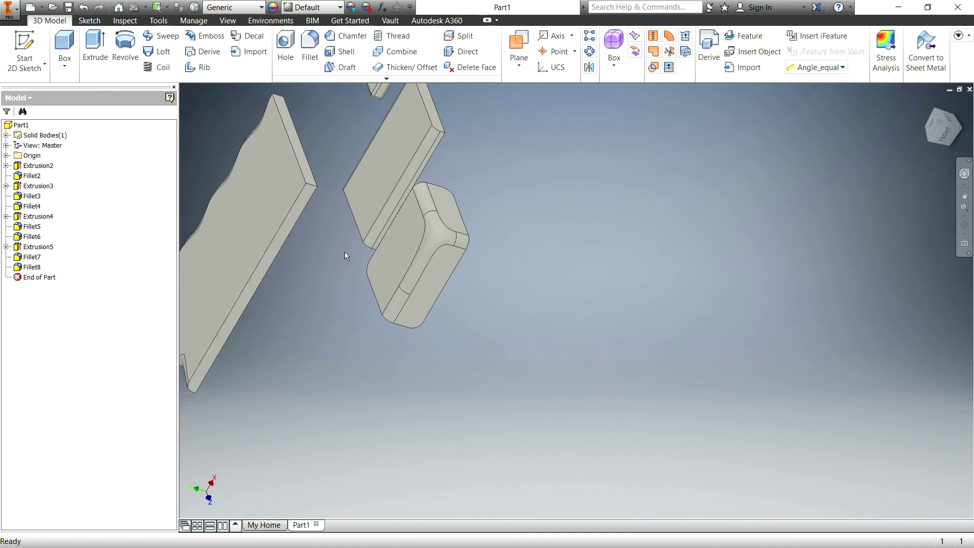
pyautogui.moveTo(307, 335); pyautogui.dragTo(414, 336, button='middle')
pyautogui.scroll(3, 558, 305)
pyautogui.scroll(-3, 489, 329)
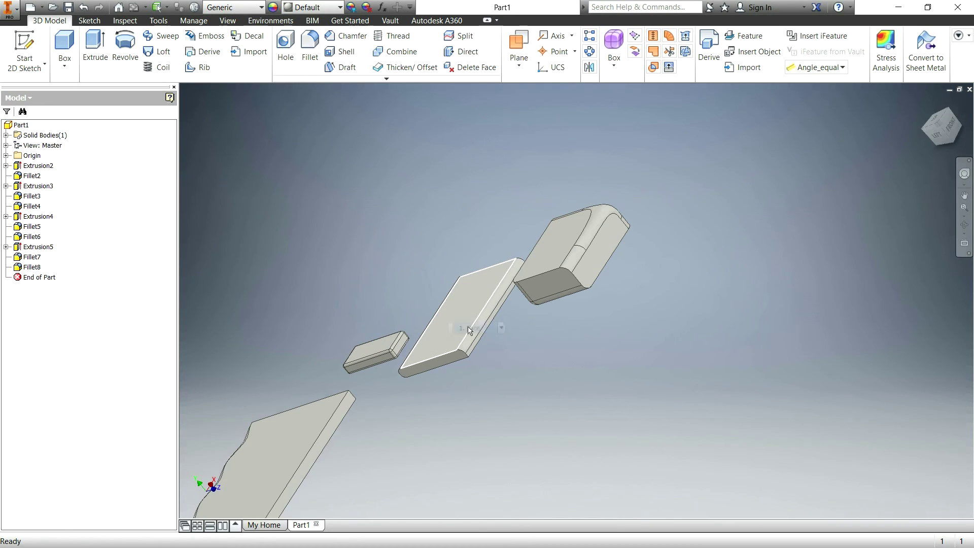
pyautogui.moveTo(469, 329)
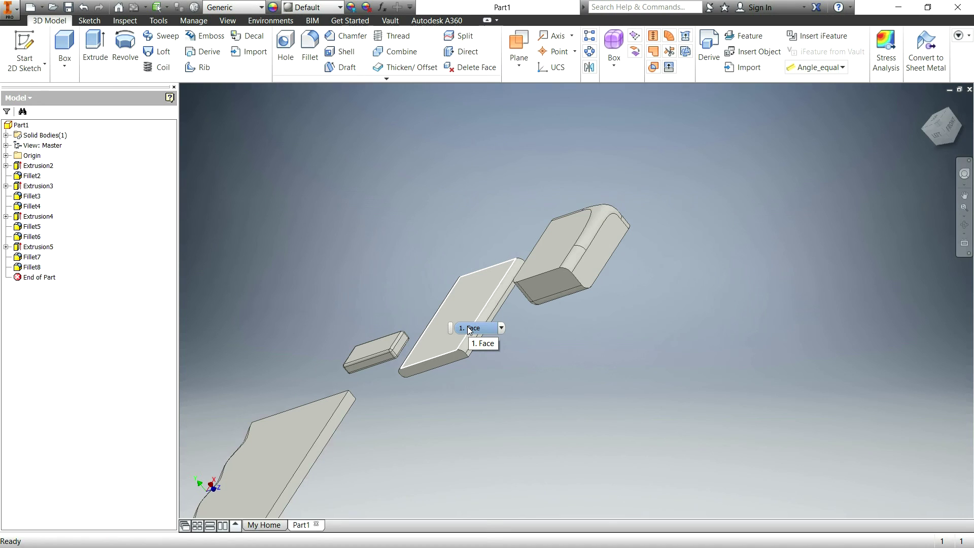